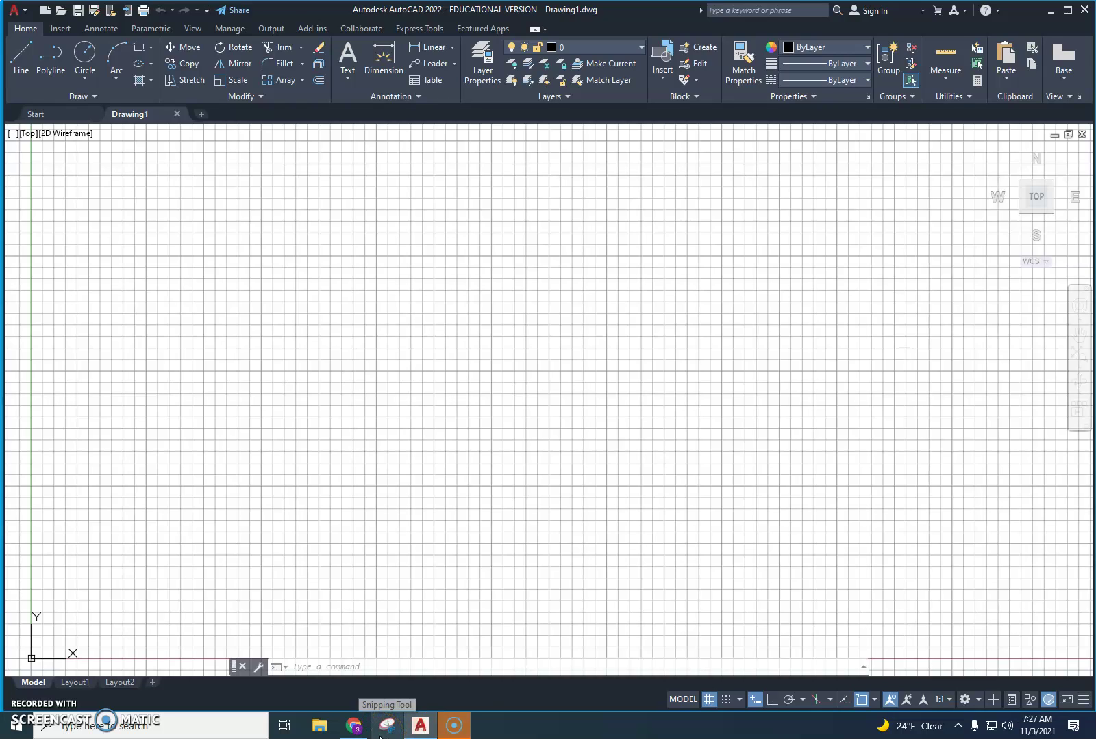
- Launch IPEVO Visualizer from the Start menu's IPEVO folder to show the gasket sketch
mouse_move(419, 726)
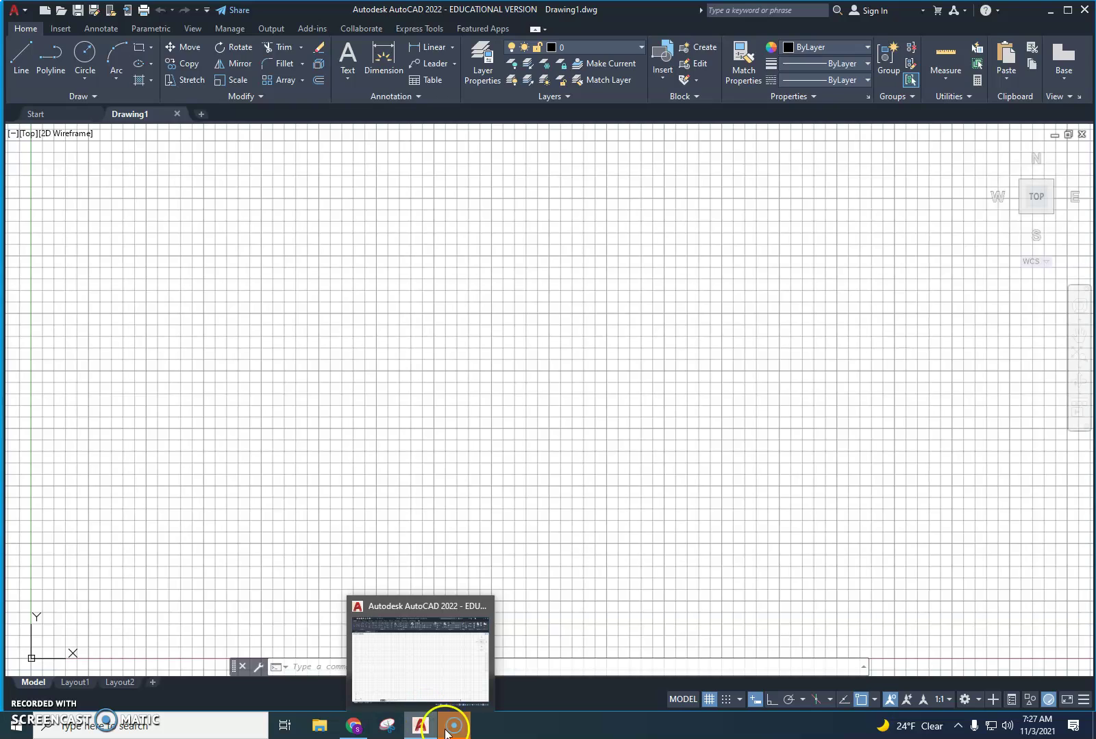
left_click(15, 726)
scroll(120, 478, "down", 8)
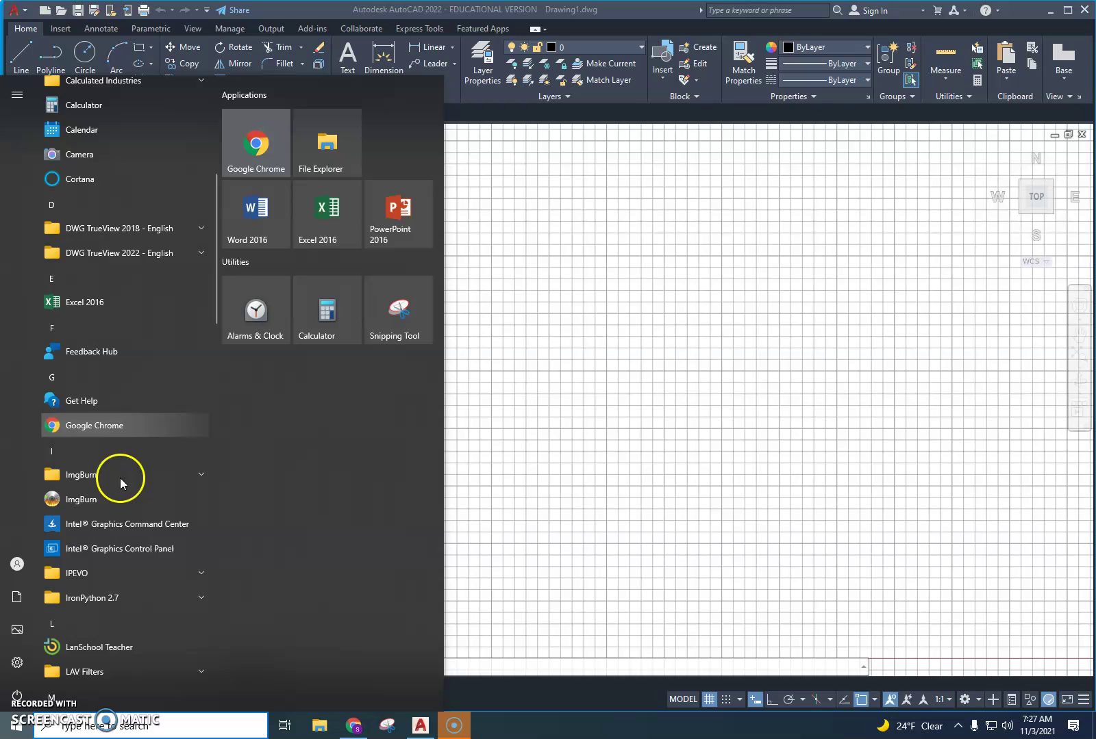
left_click(80, 574)
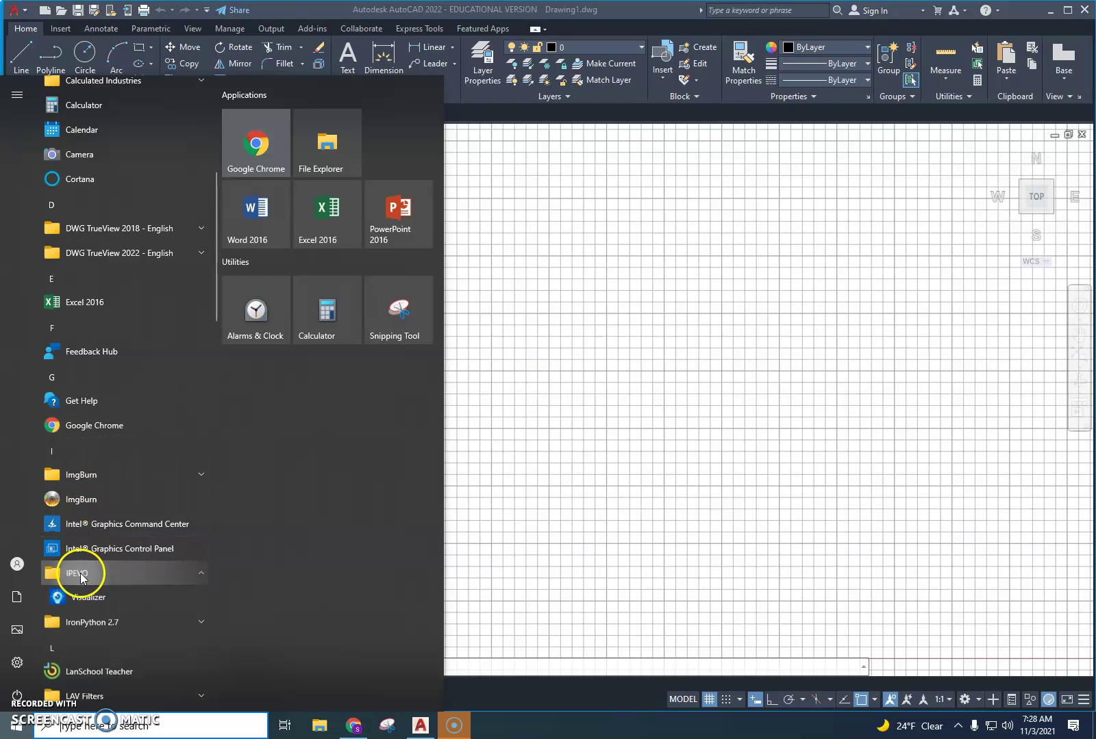
left_click(88, 598)
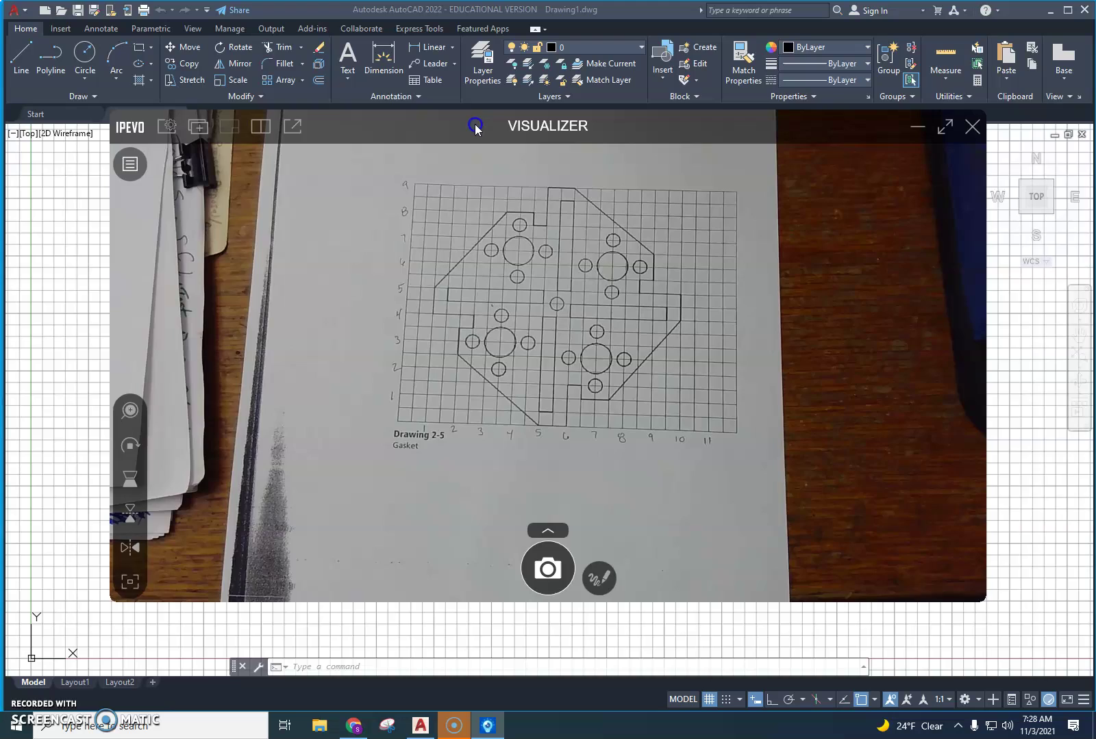
- Shrink the Visualizer window from right, left and bottom, then park it top right
left_click_drag(475, 128, 524, 120)
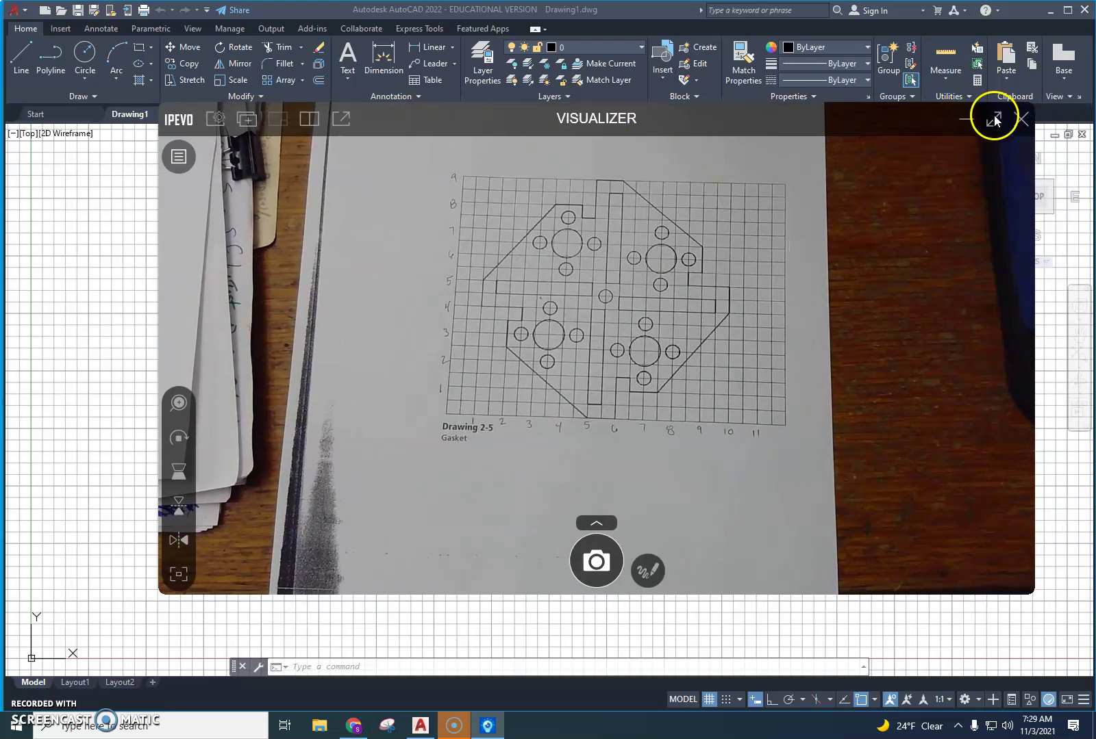
left_click_drag(1033, 176, 609, 181)
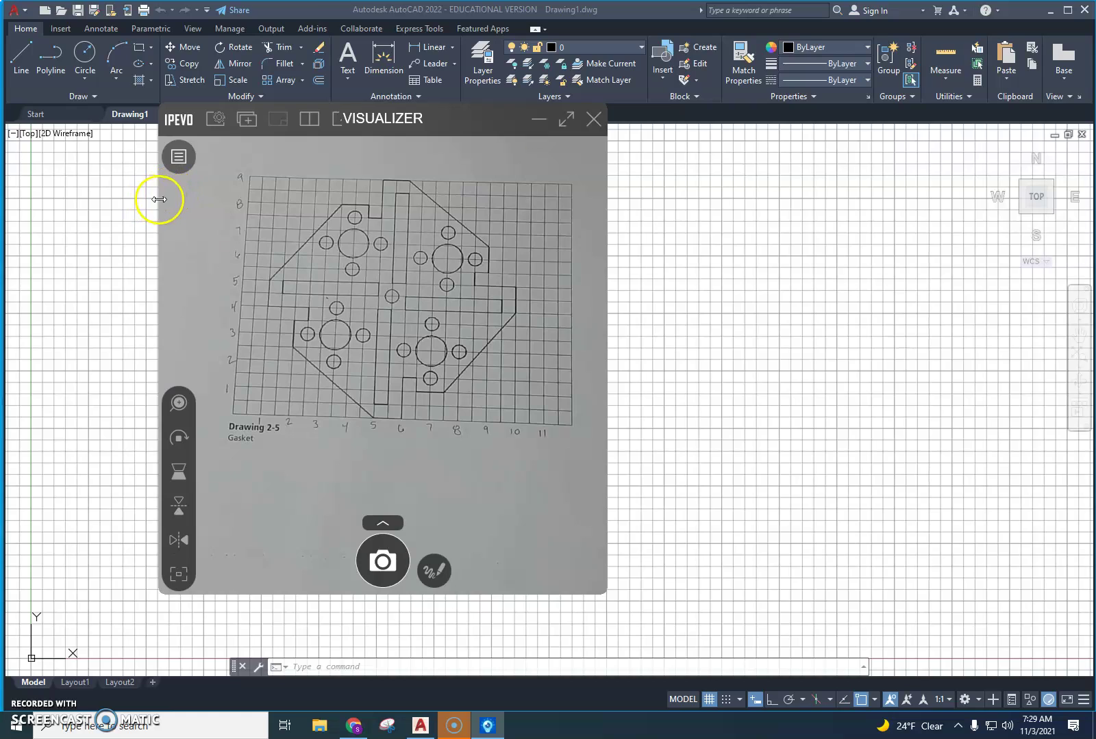
left_click_drag(159, 199, 353, 203)
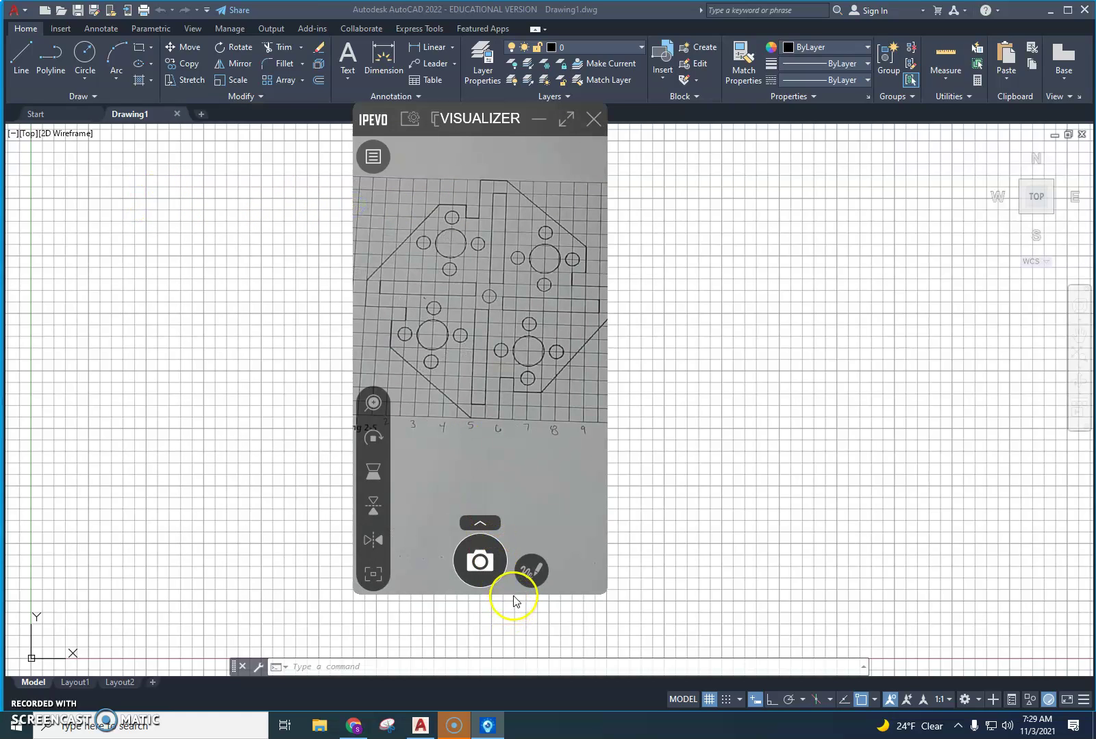
left_click_drag(516, 600, 527, 406)
left_click_drag(479, 115, 950, 20)
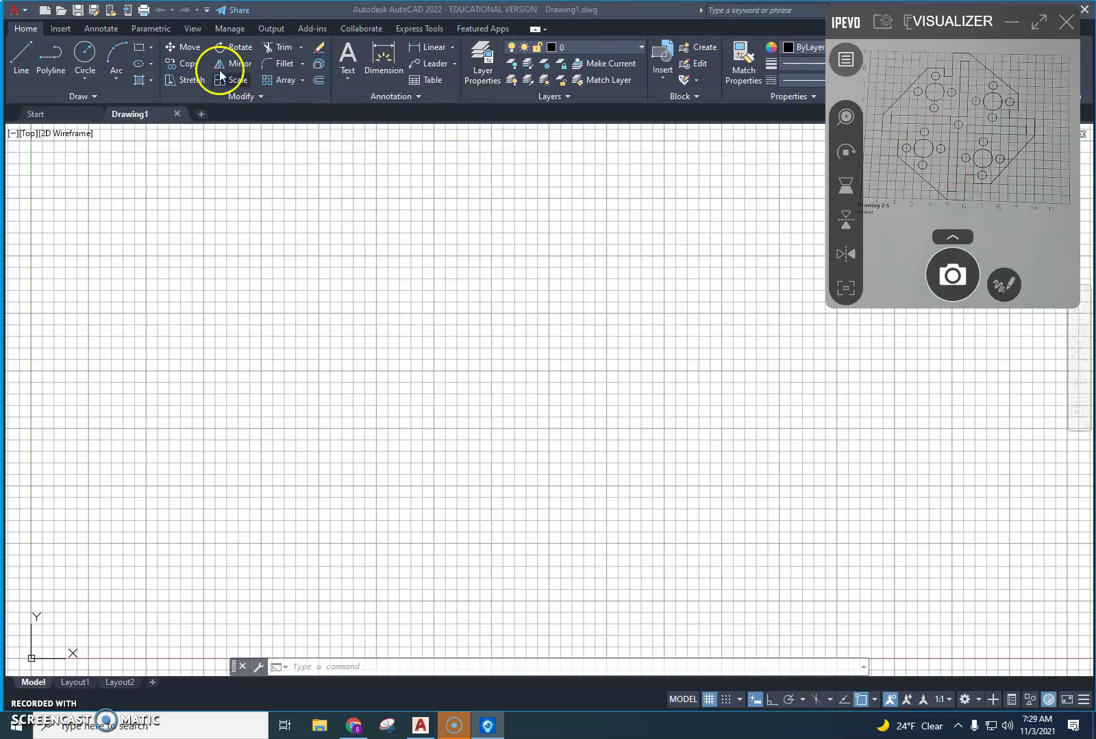
- Turn off annotative object display and object snap, toggle dynamic input, and enable grid snap
left_click(19, 82)
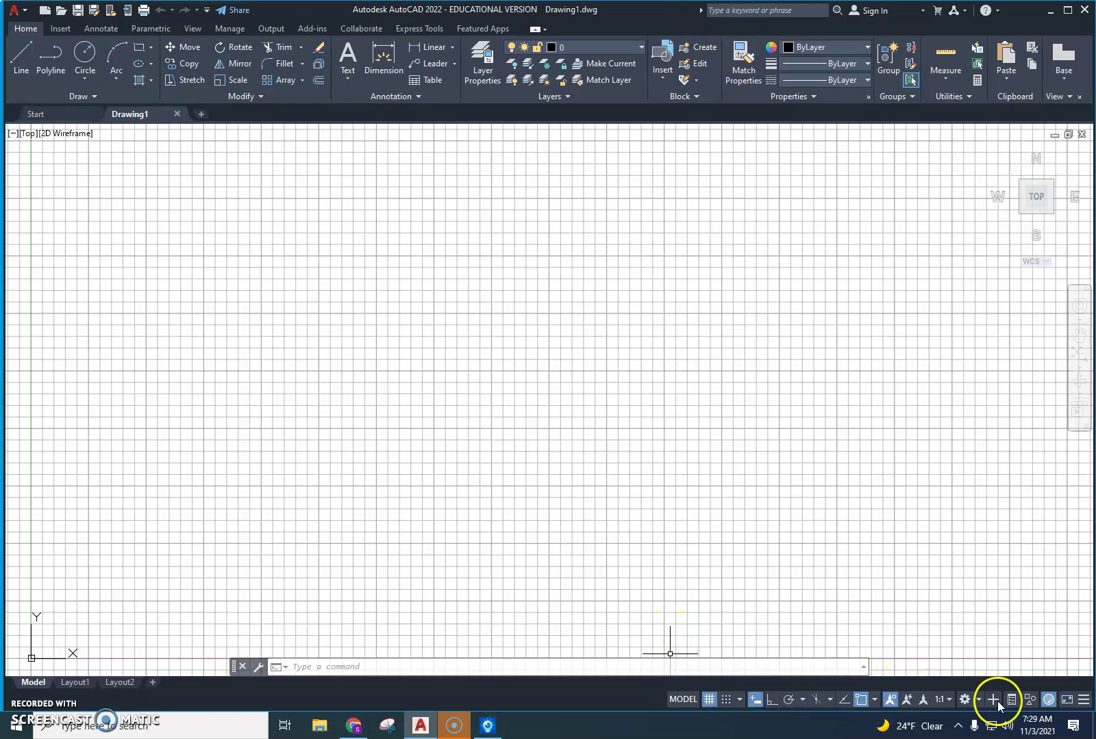
left_click(890, 700)
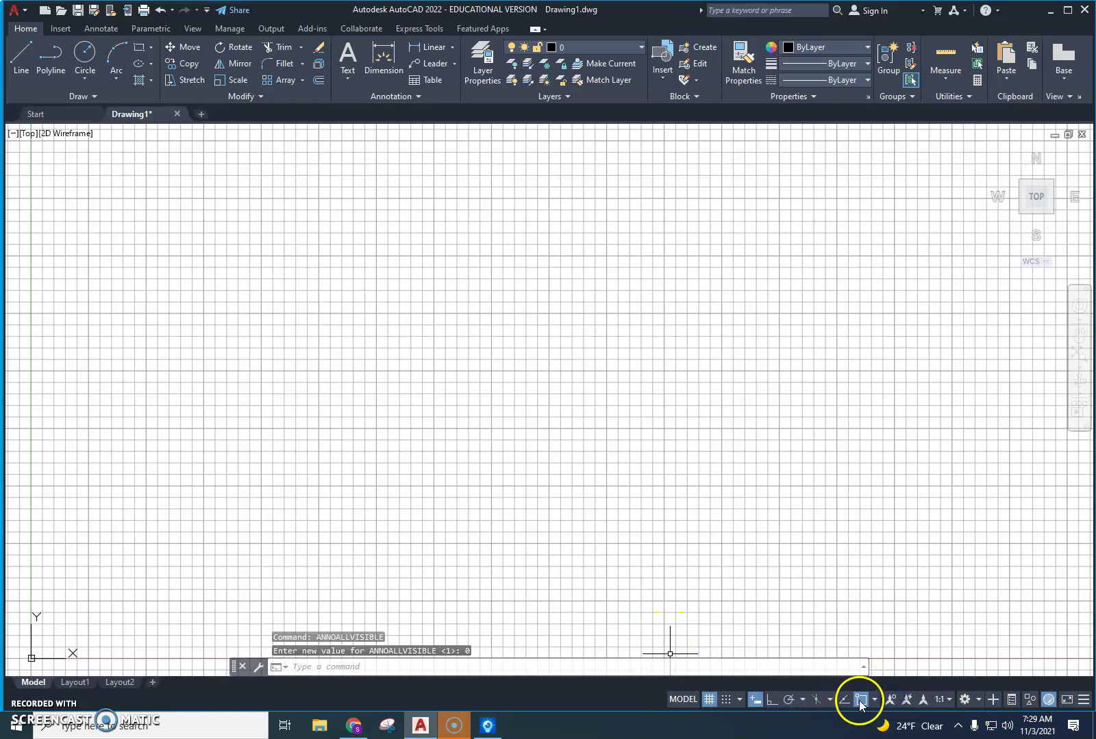
left_click(861, 699)
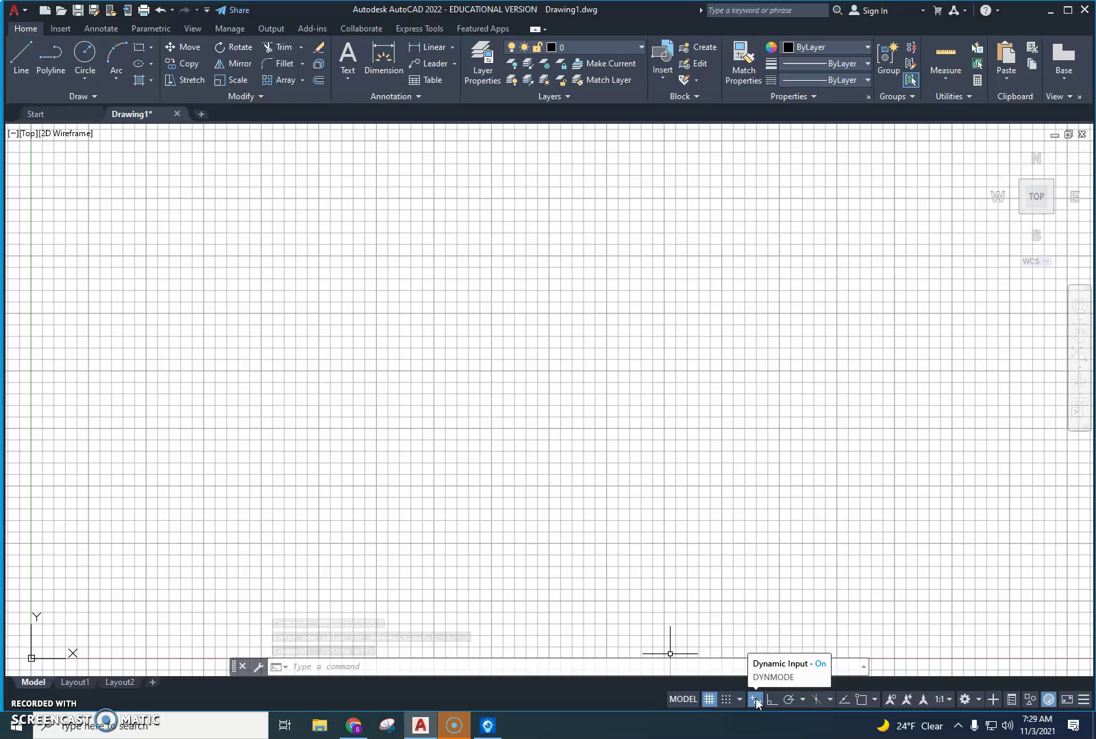
left_click(754, 699)
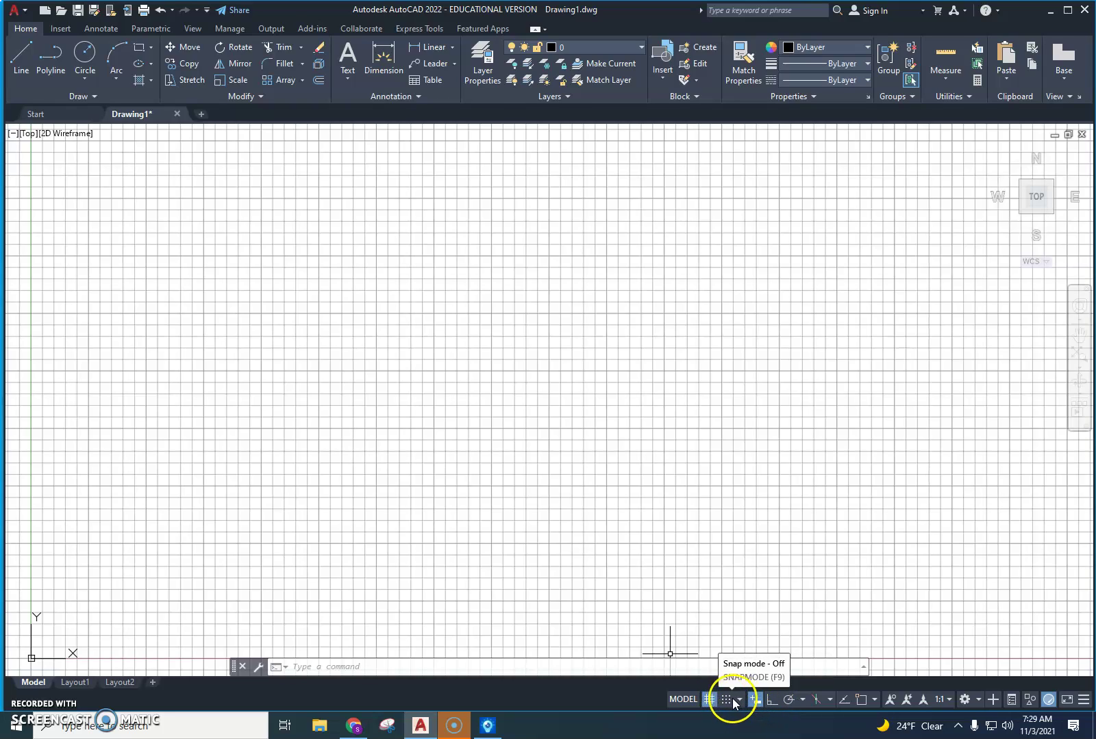
left_click(727, 699)
- Set the snap X and Y spacing to 0.25 in the Snap and Grid settings
left_click(738, 700)
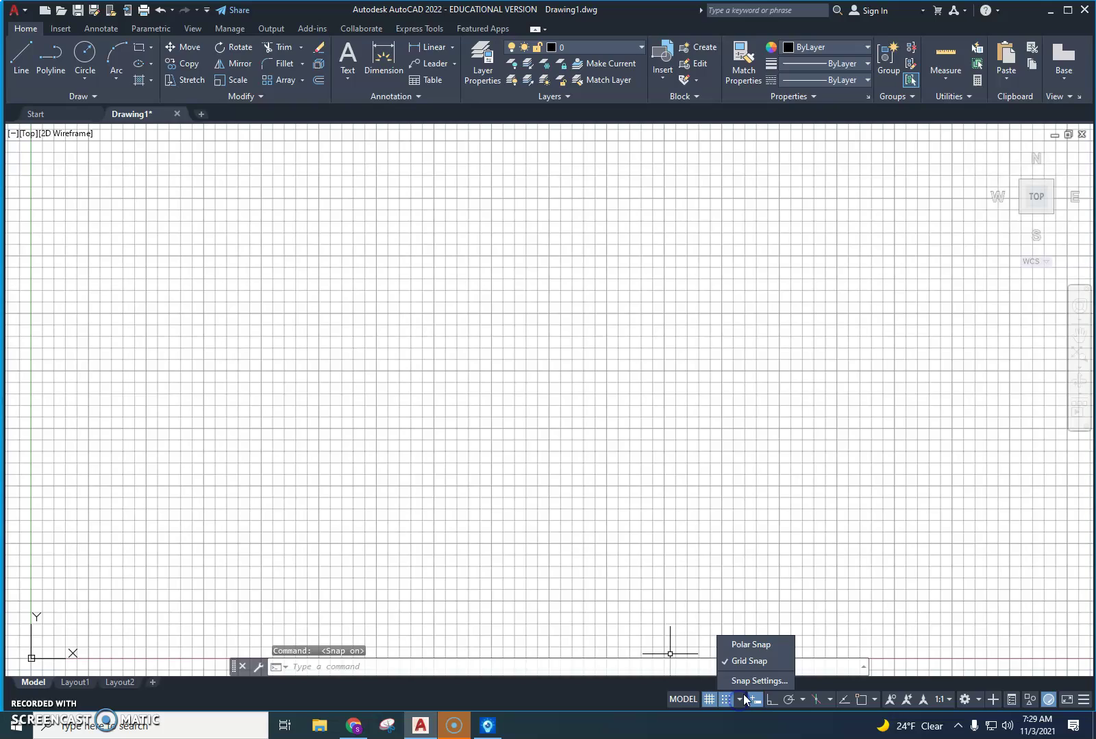
left_click(753, 682)
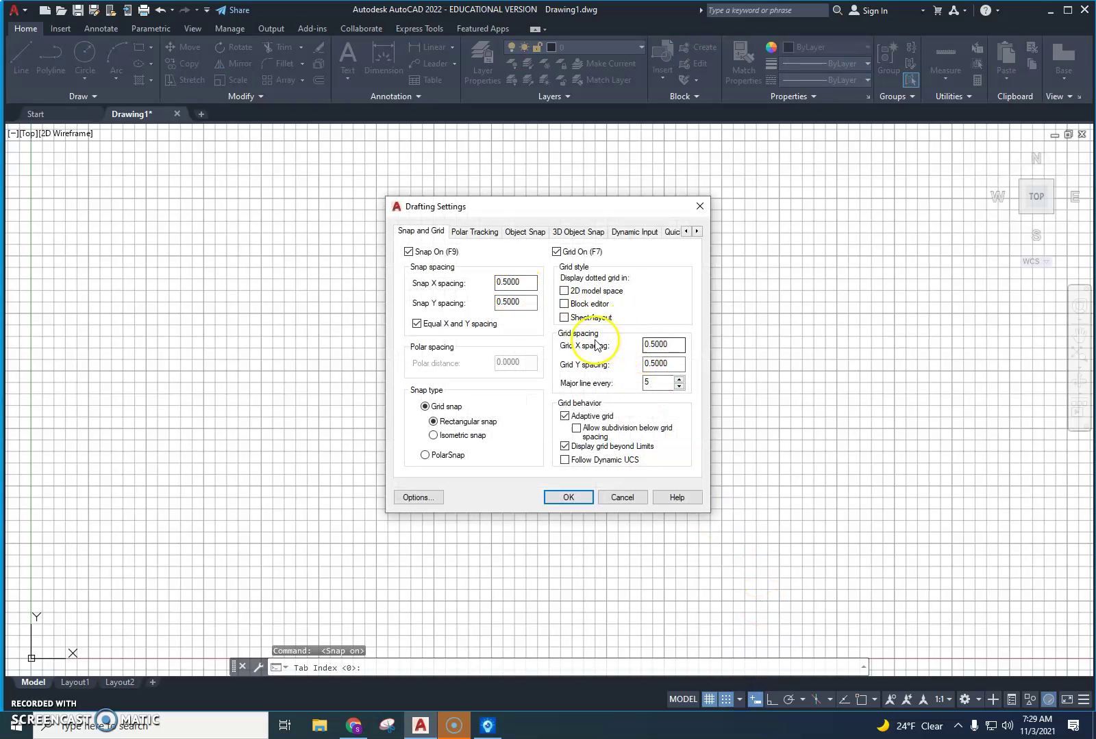
left_click(505, 282)
type("2")
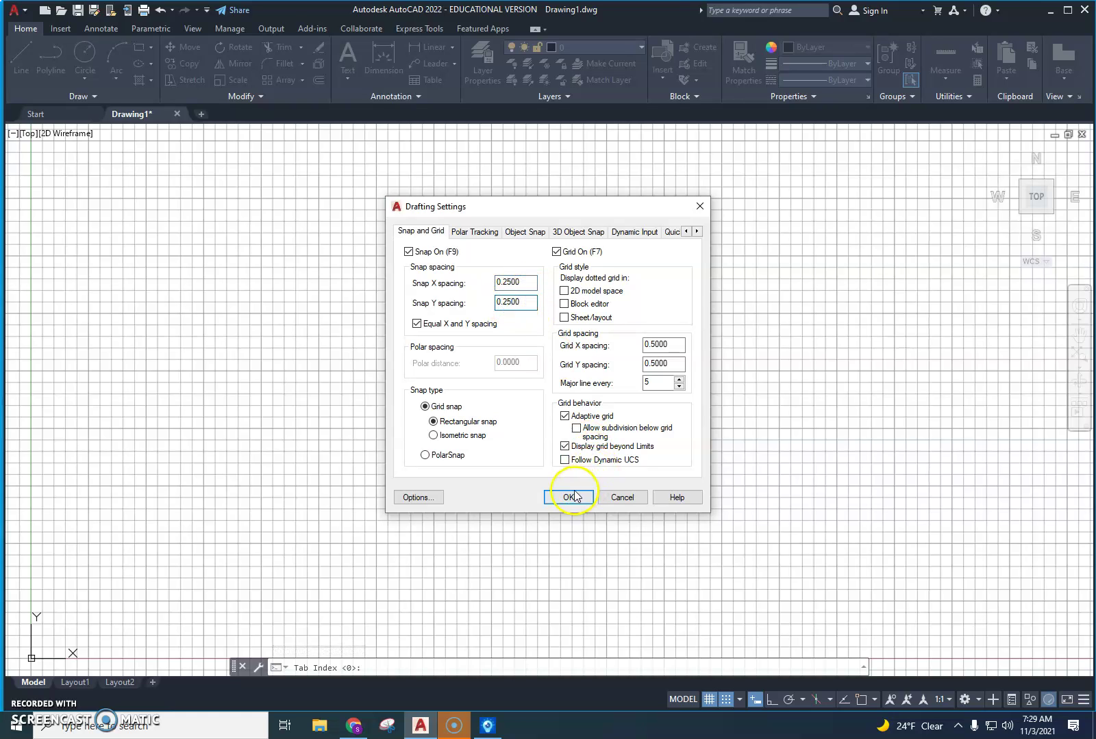
left_click(567, 497)
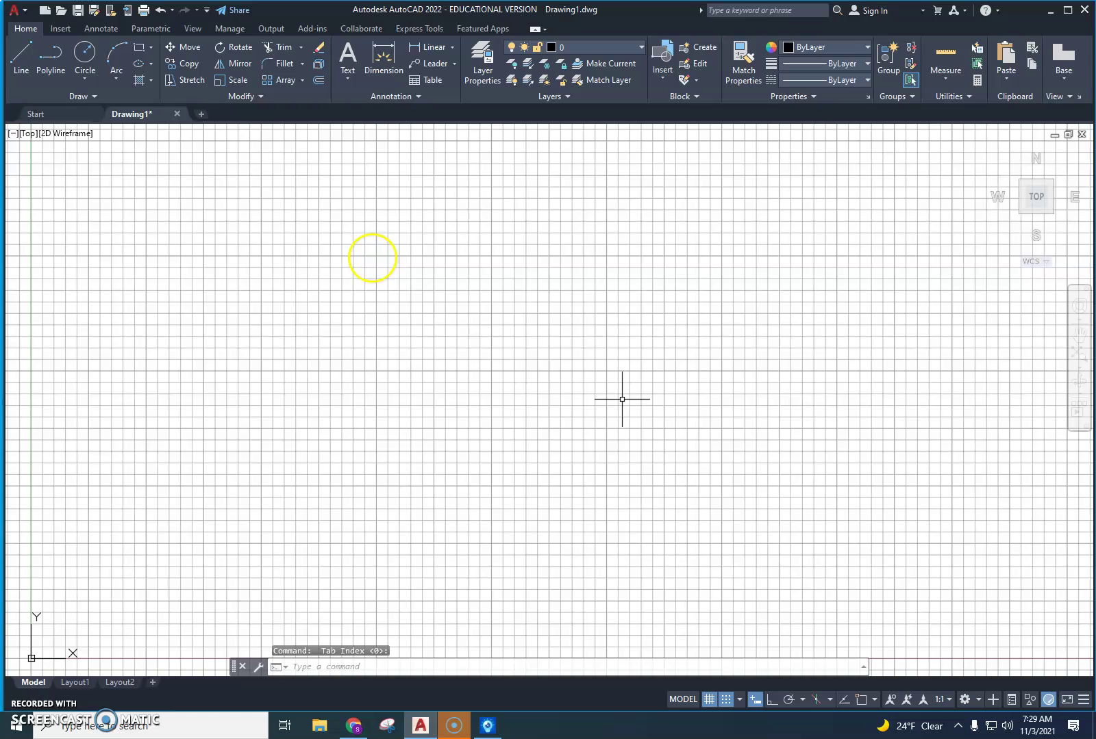
- Start a LINE, zoom into the grid, and place the outline's first point low in the middle
left_click(22, 67)
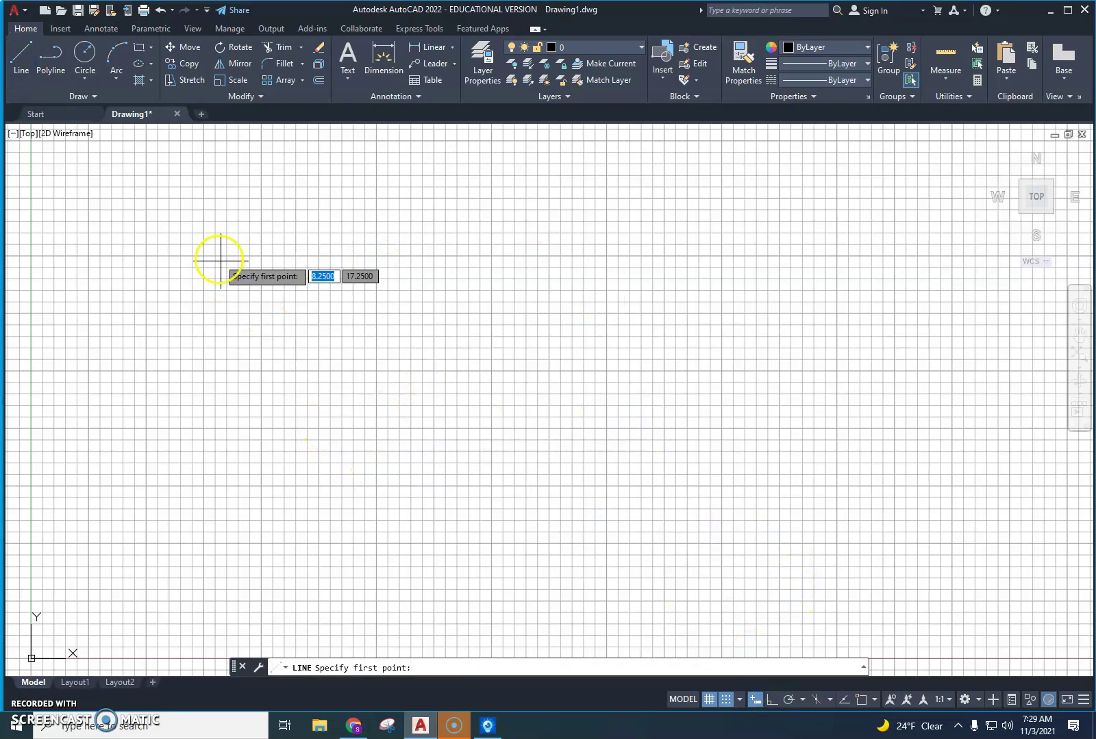
left_click(739, 699)
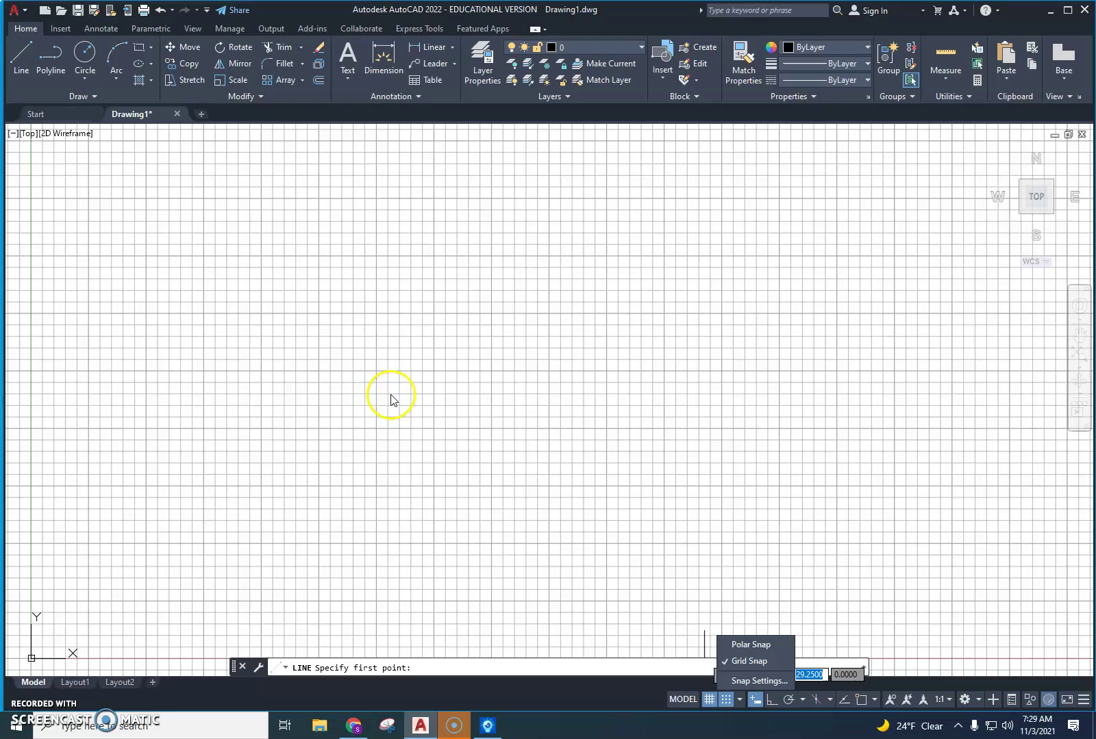
left_click(20, 57)
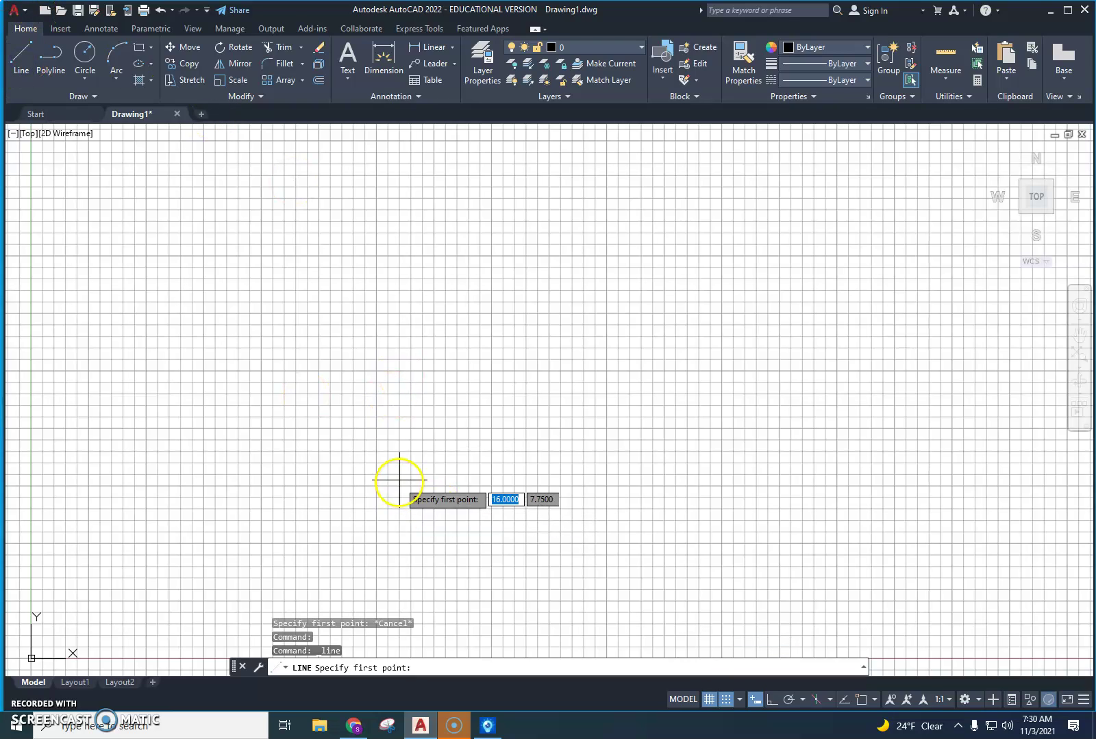
scroll(399, 491, "up", 3)
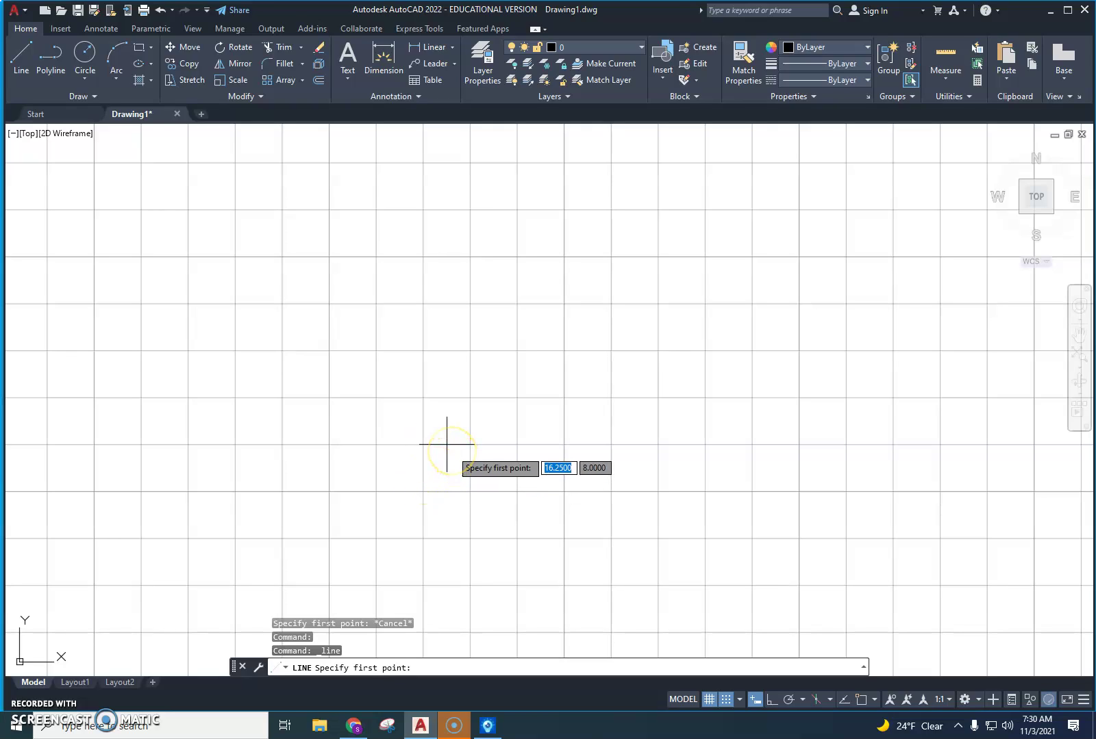
left_click(487, 726)
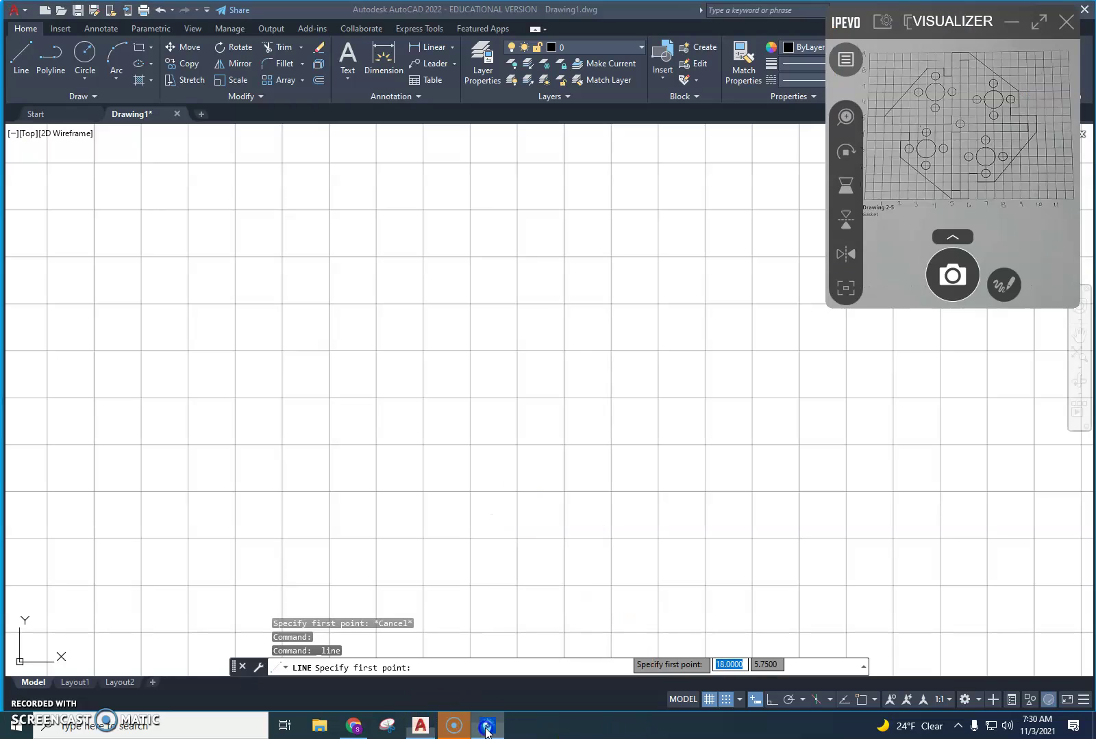
left_click(971, 197)
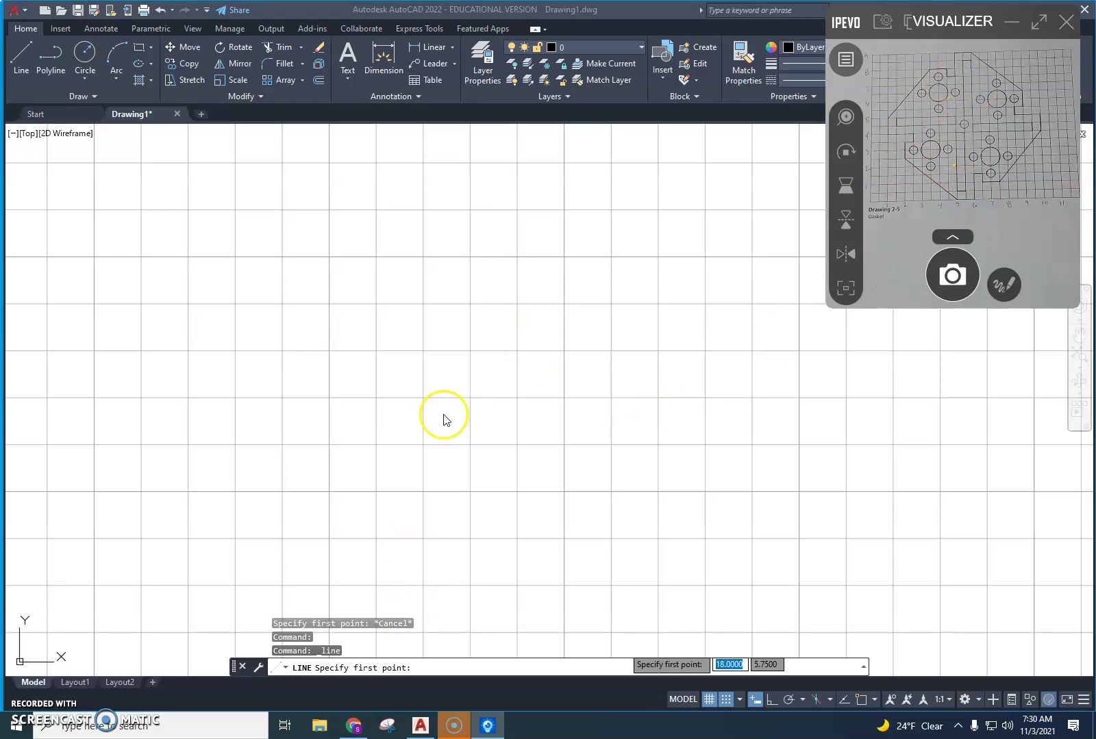
left_click(22, 56)
left_click(470, 584)
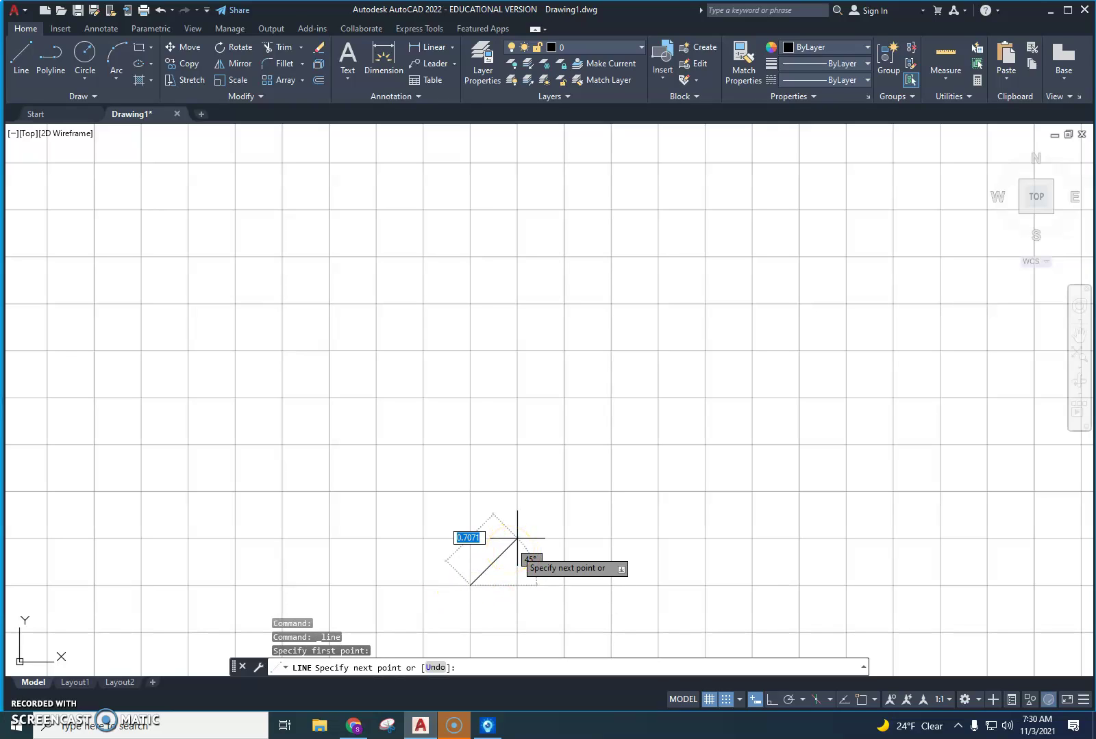
- Draw a vertical edge up, a 0.5 step right and down, then a horizontal edge right
left_click(488, 724)
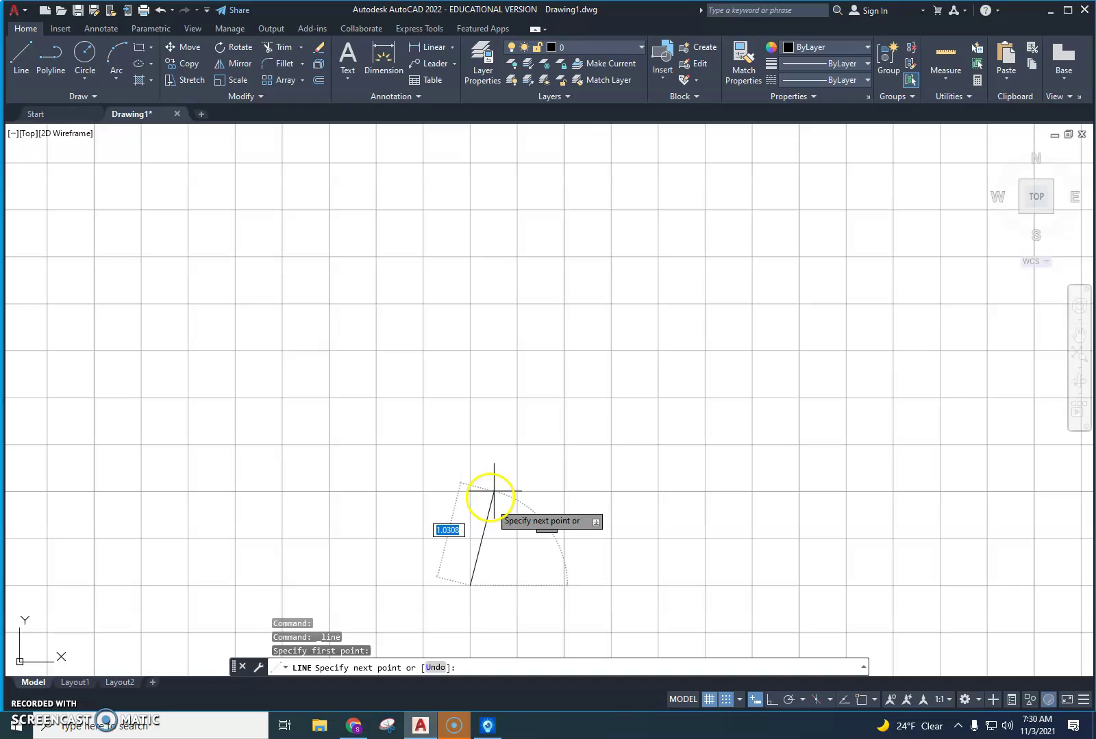
left_click(469, 444)
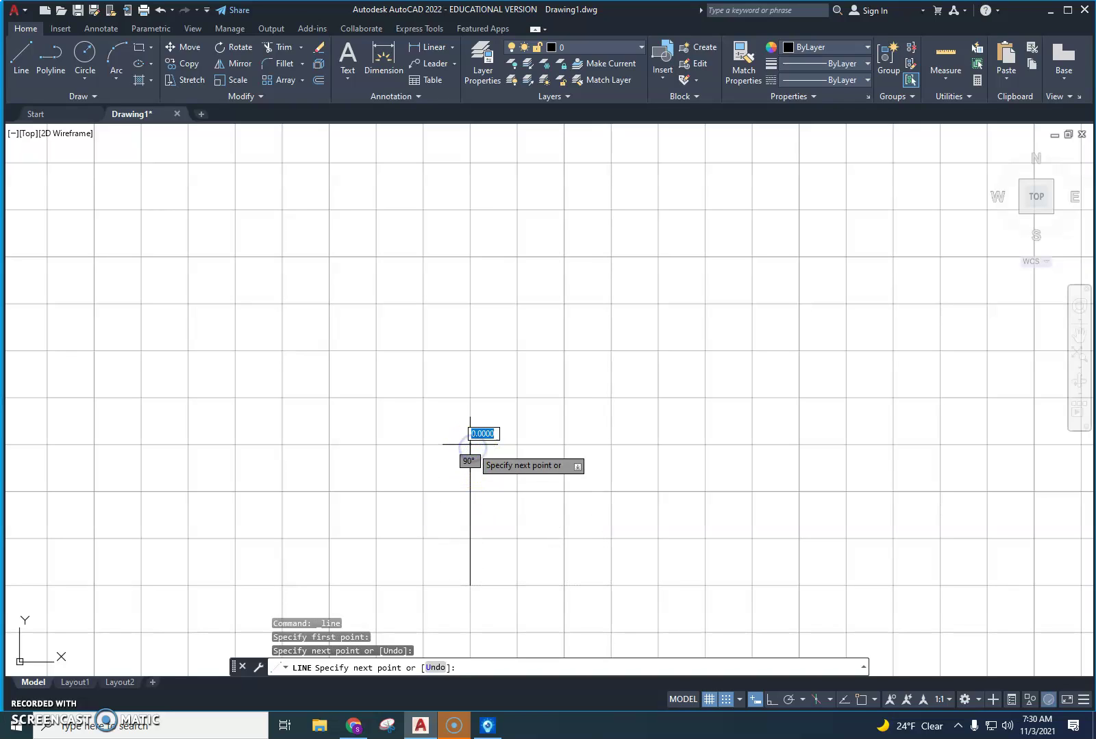
left_click(517, 444)
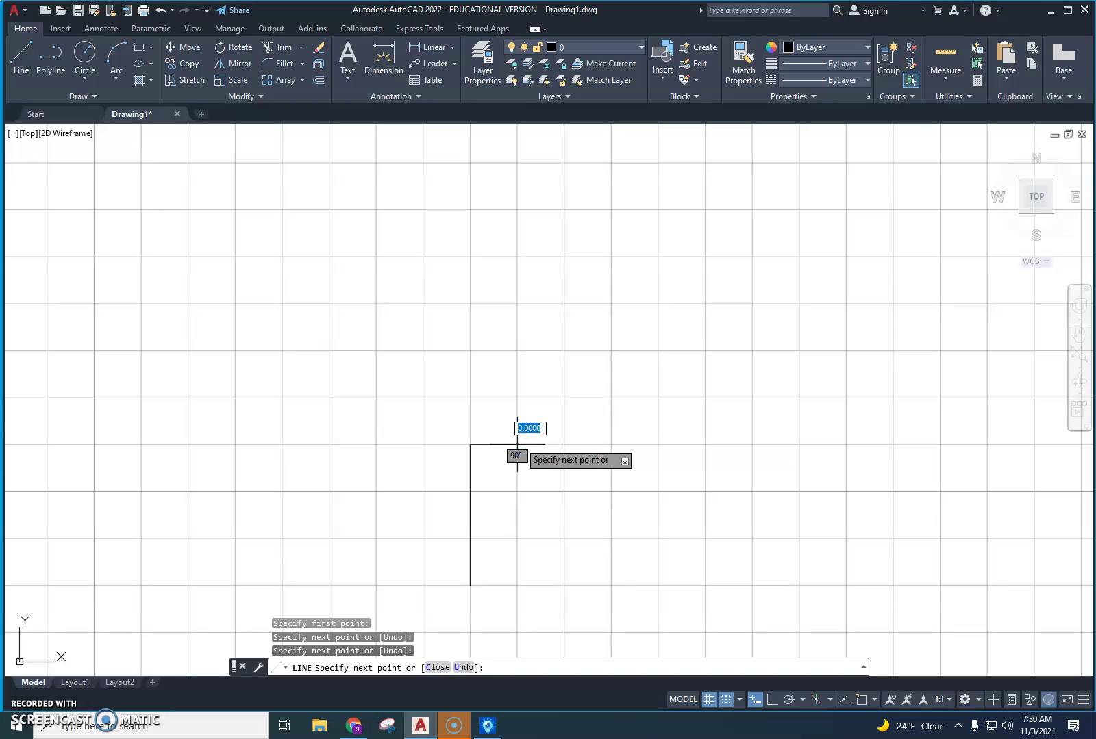
left_click(517, 491)
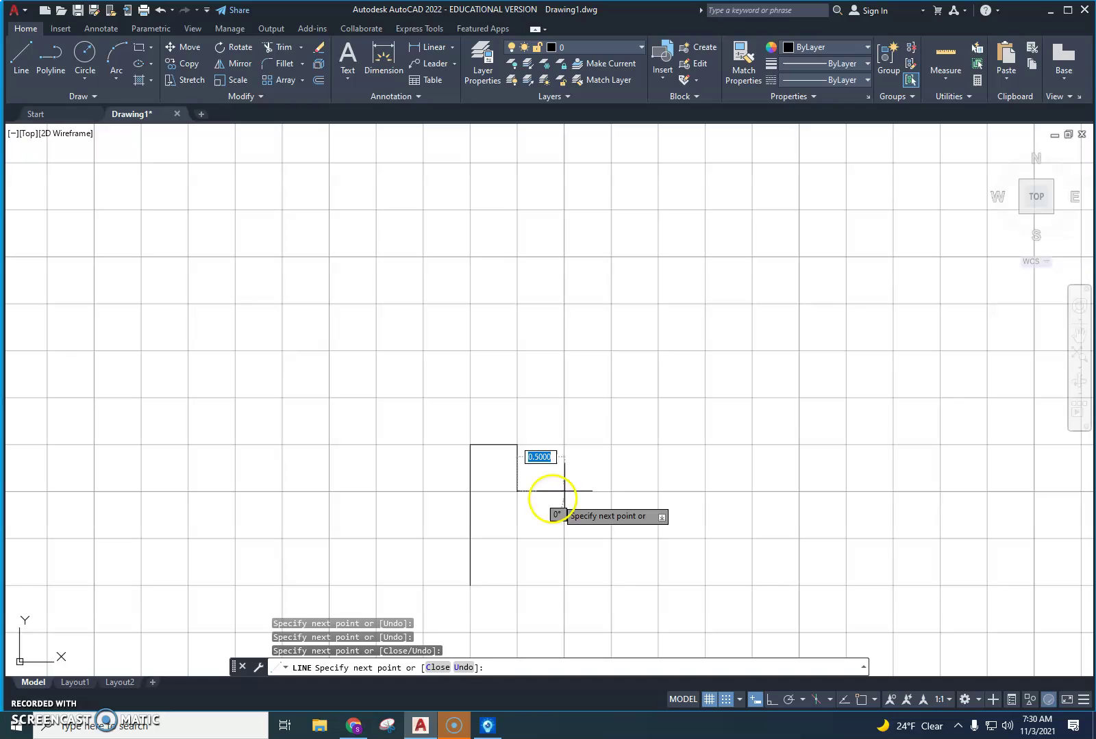
left_click(610, 491)
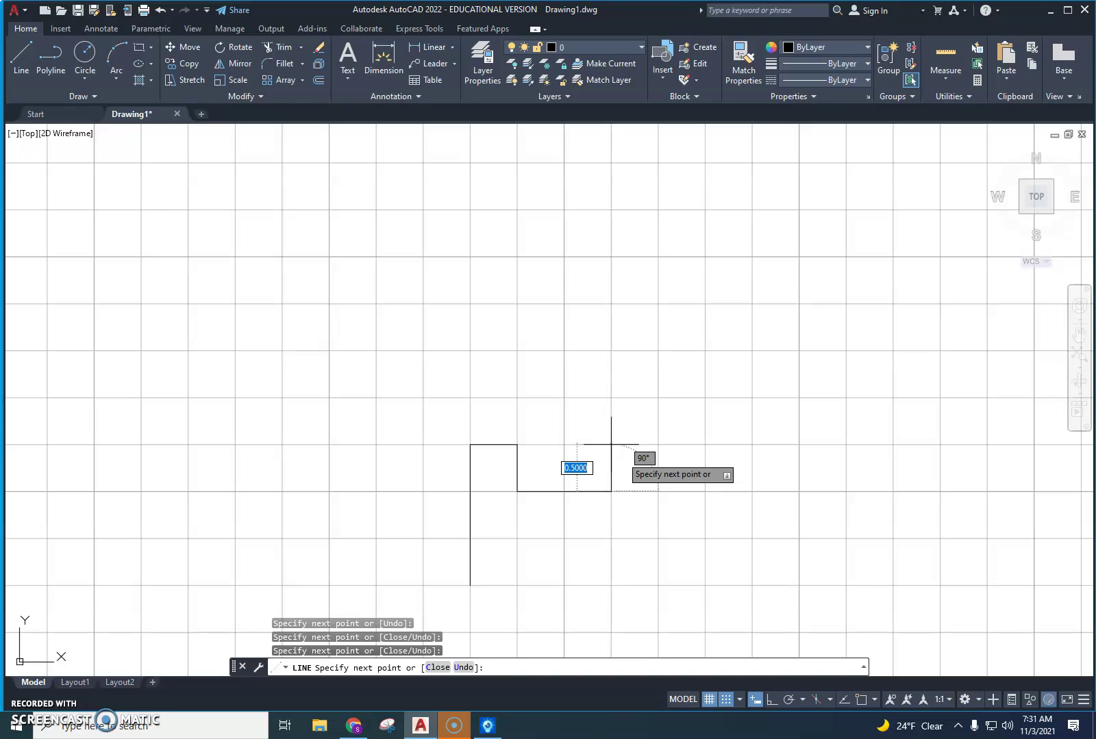
left_click(489, 726)
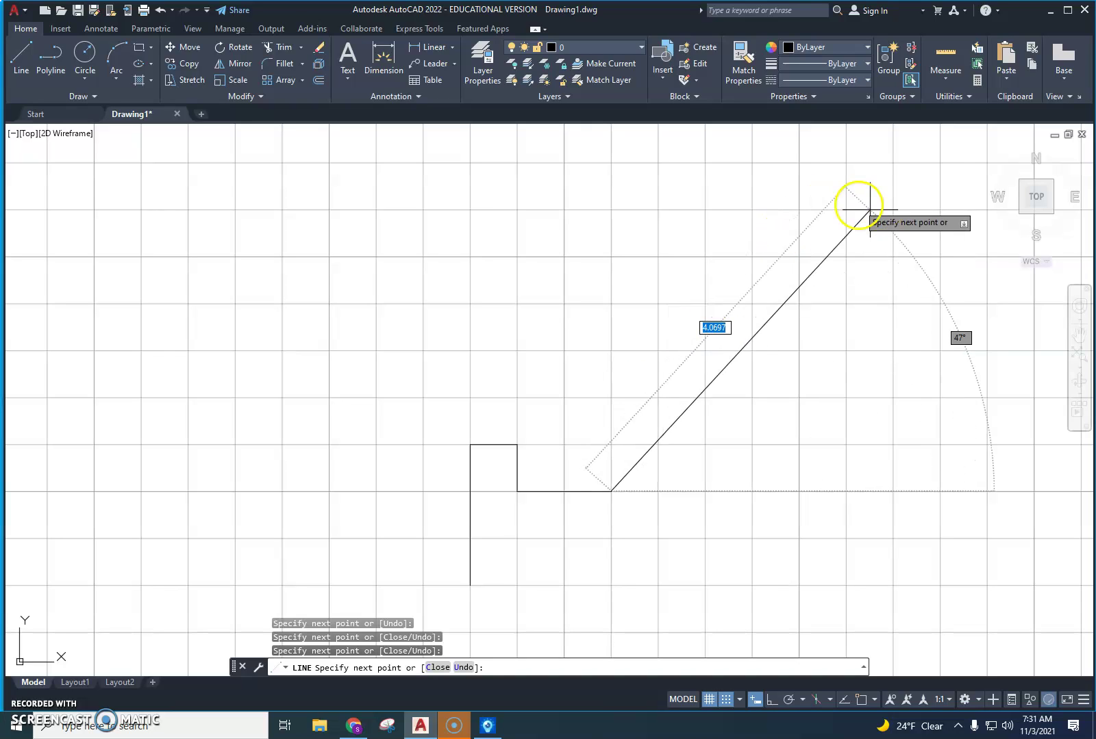
- Draw the long right diagonal, a 1-unit rise, a 1.25 left edge and the 0.5 right-side notch
left_click(844, 204)
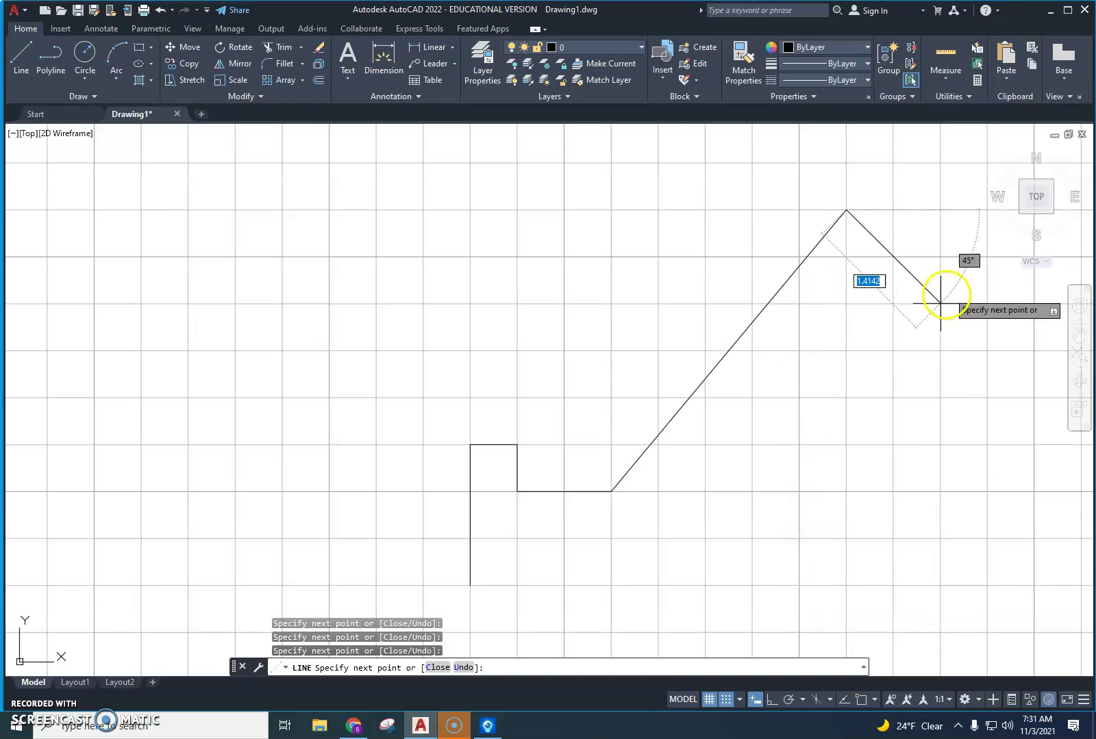
mouse_move(942, 294)
middle_mouse_down()
mouse_move(905, 391)
mouse_move(907, 461)
middle_mouse_up()
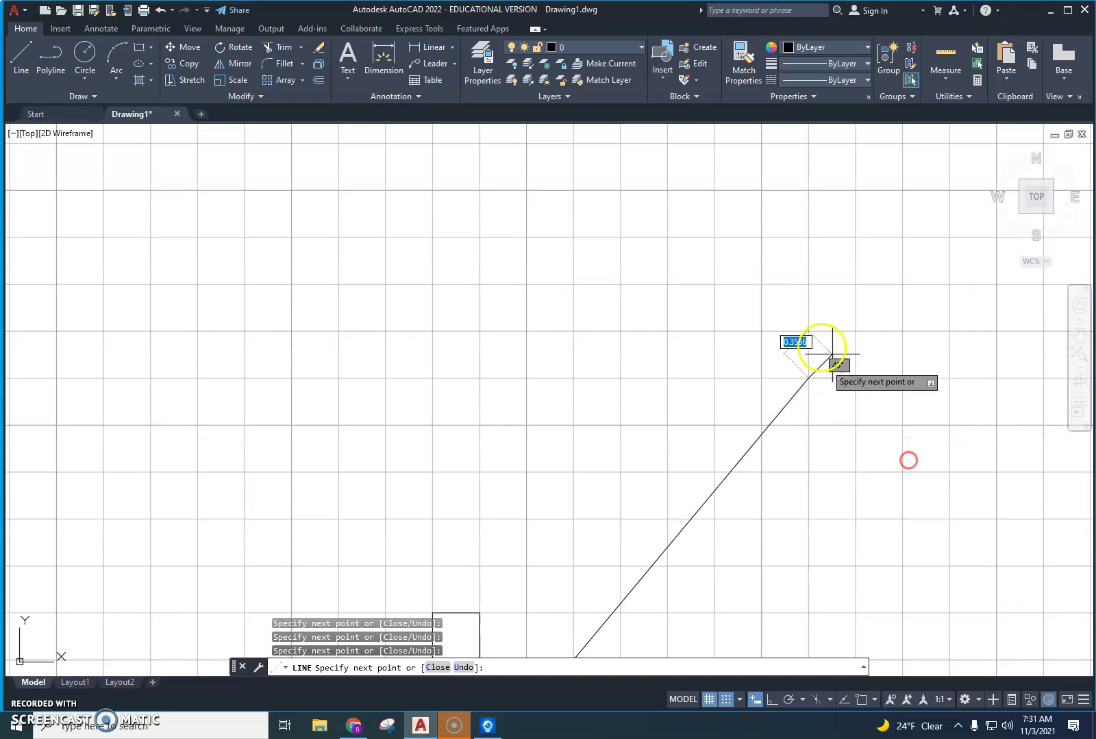
left_click(815, 288)
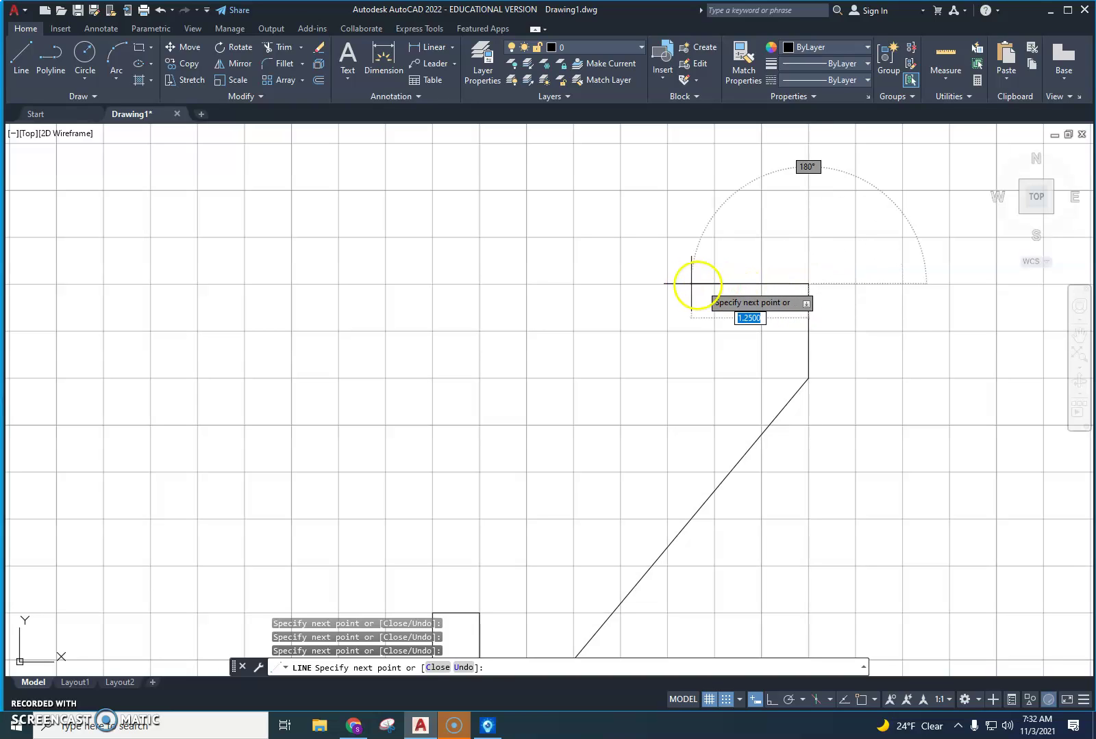
left_click(663, 284)
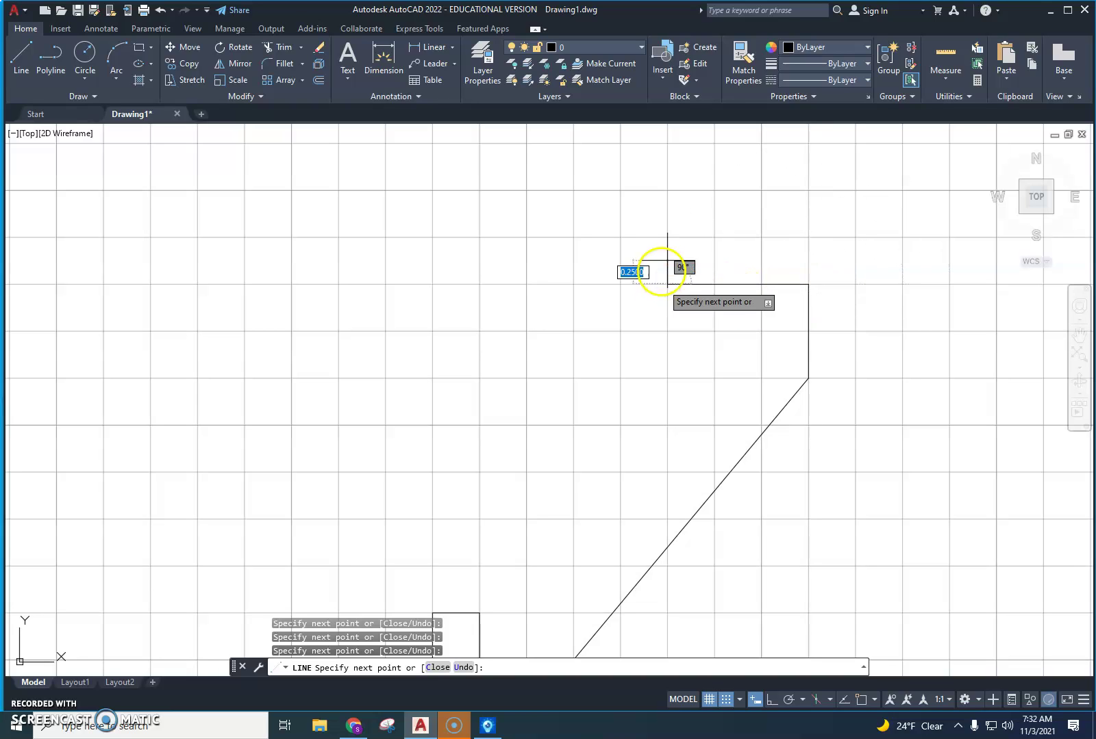
left_click(666, 241)
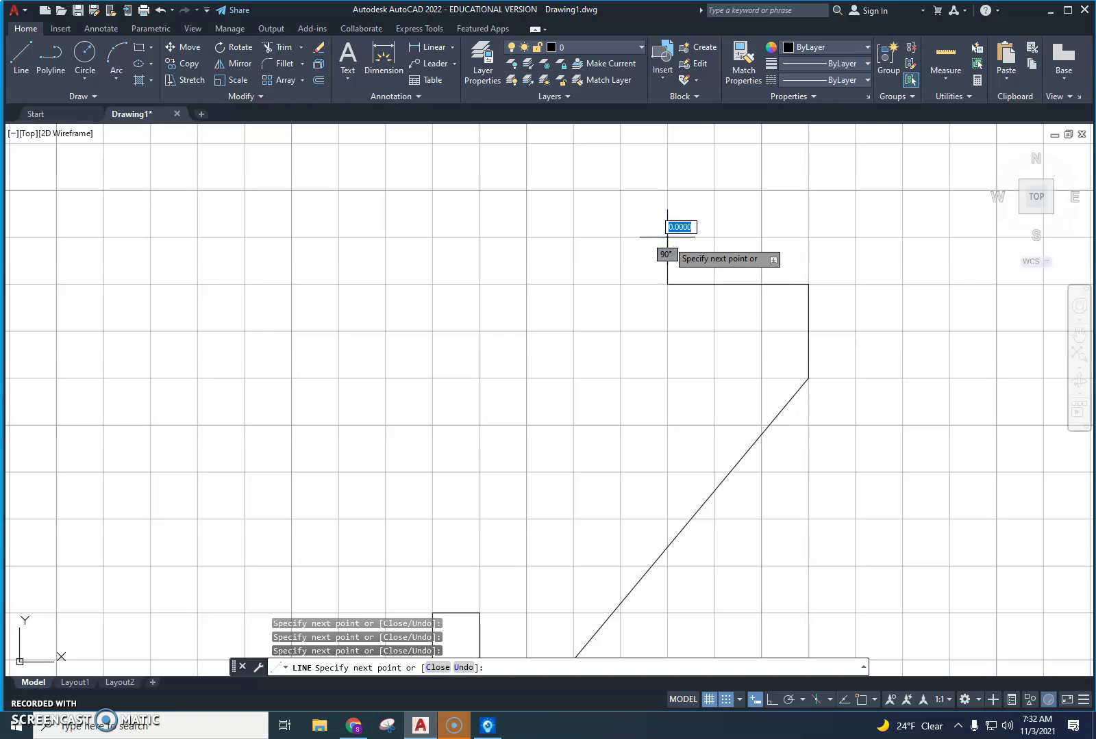
left_click(714, 238)
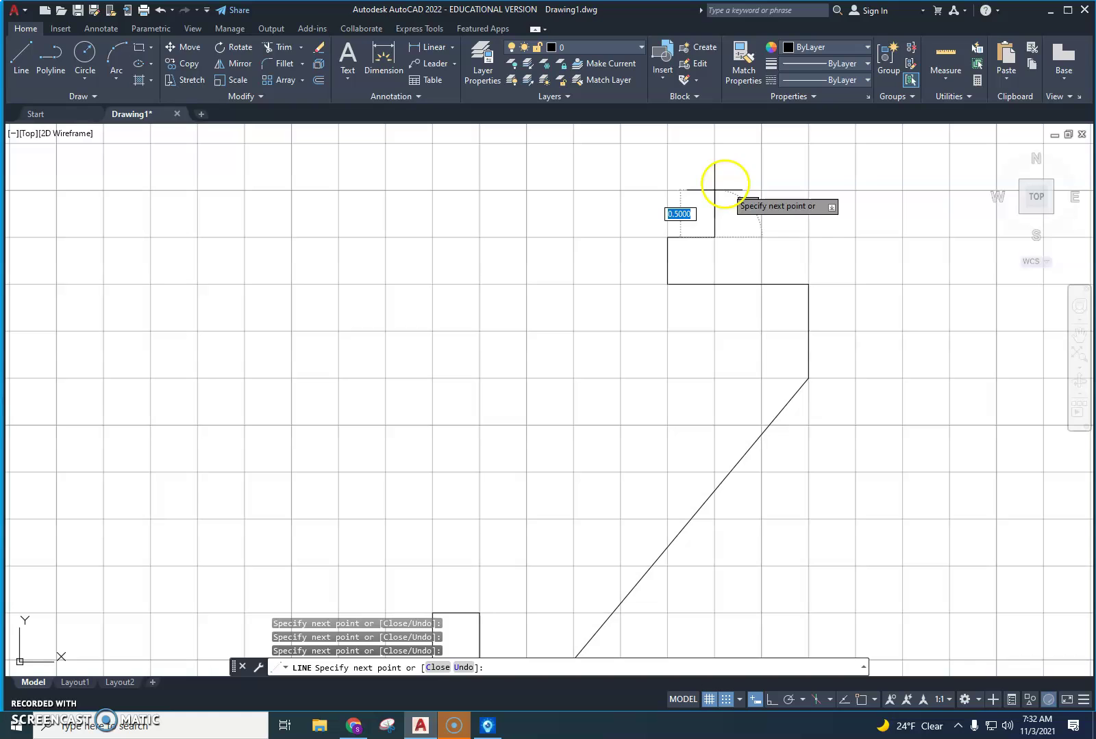
left_click(714, 144)
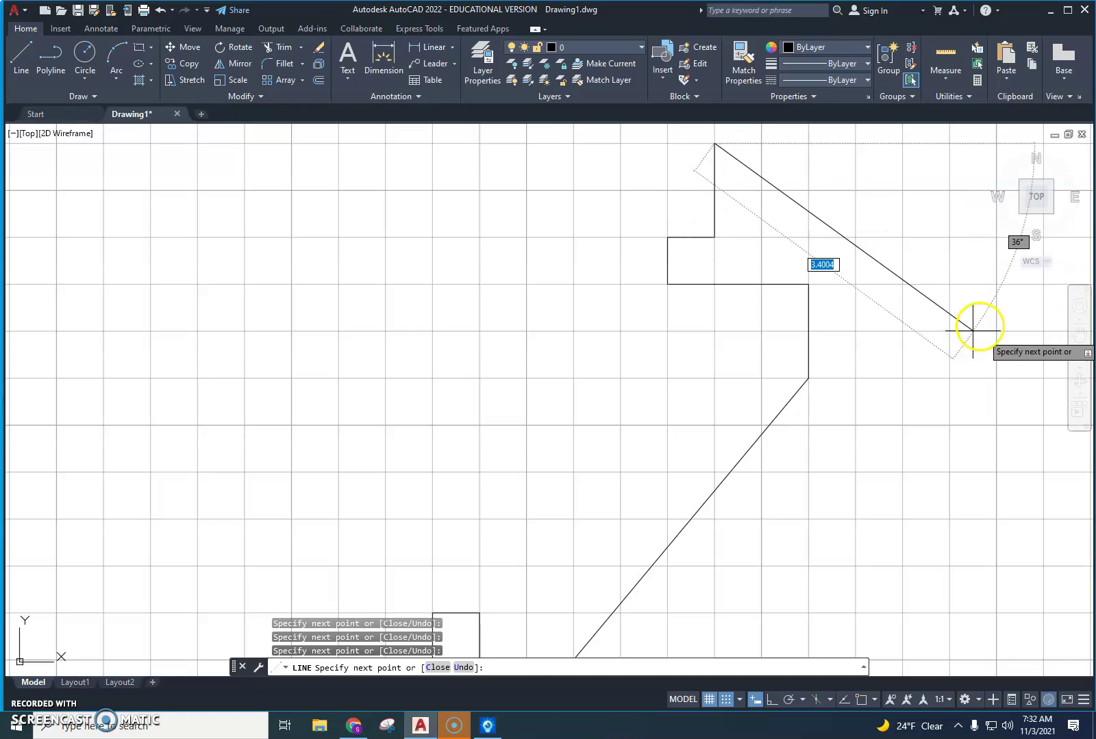
- Undo a misplaced segment, then draw the upper-right diagonal, 1-unit top edge and top notch steps
middle_click_drag(973, 325, 945, 437)
scroll(719, 315, "down", 3)
scroll(746, 317, "down", 3)
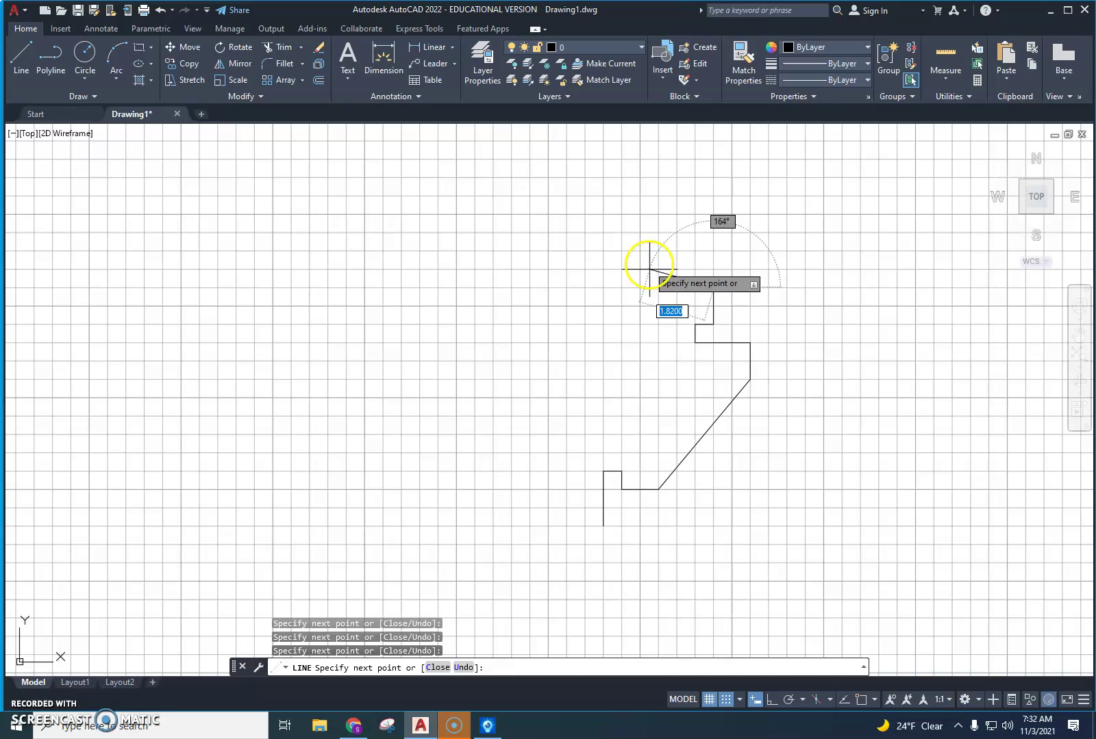
key("ctrl+z")
key("ctrl+z")
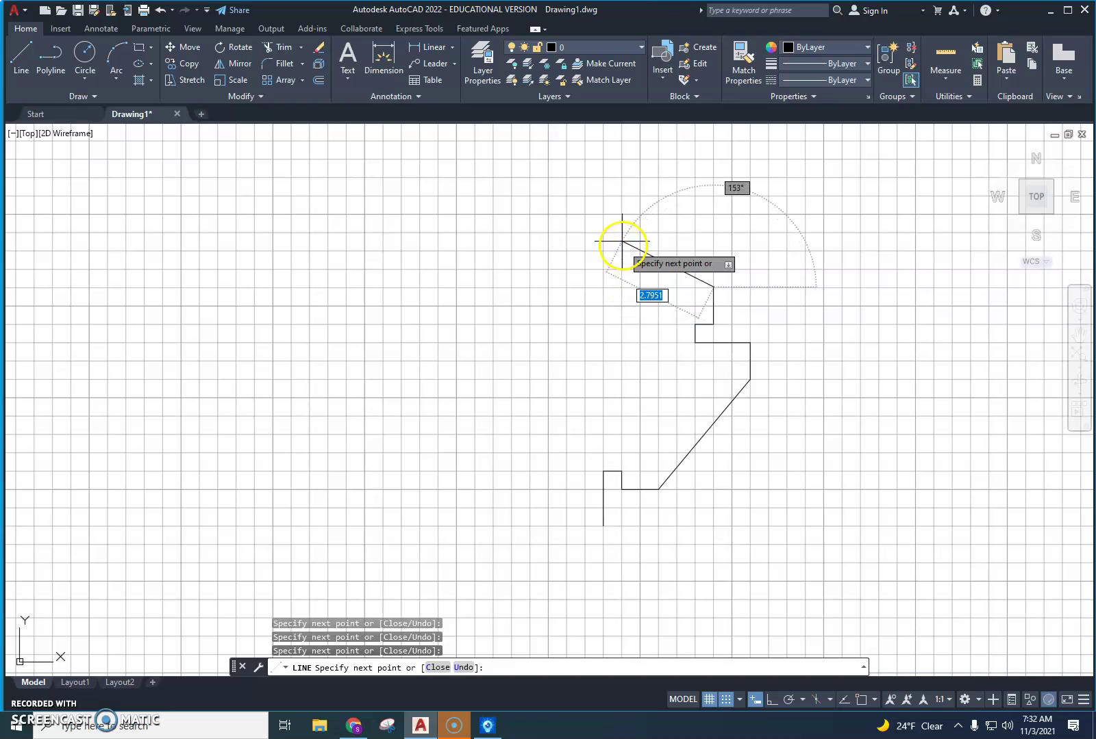
left_click(622, 178)
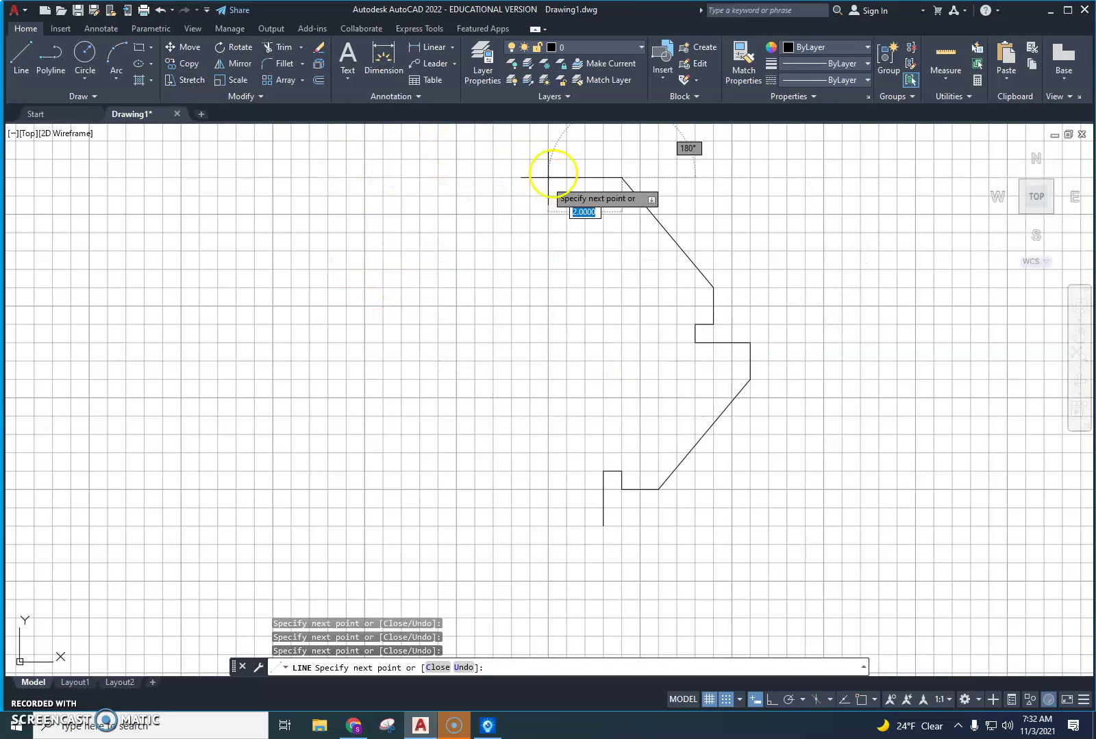
left_click(585, 178)
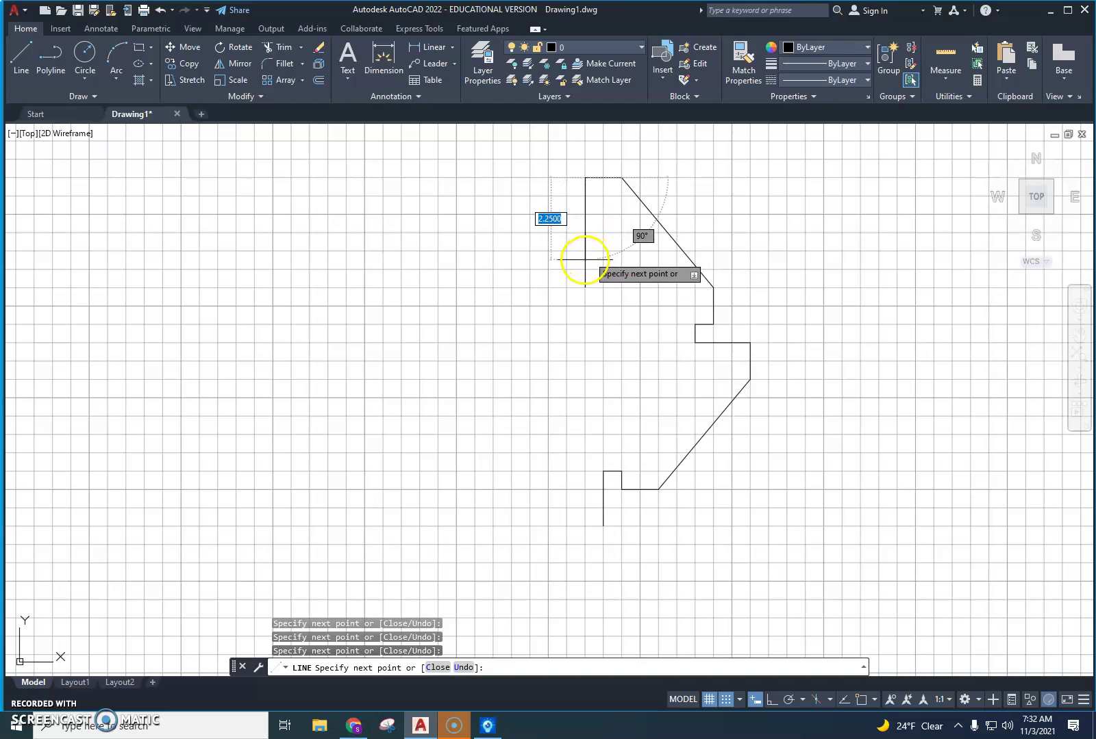
left_click(584, 251)
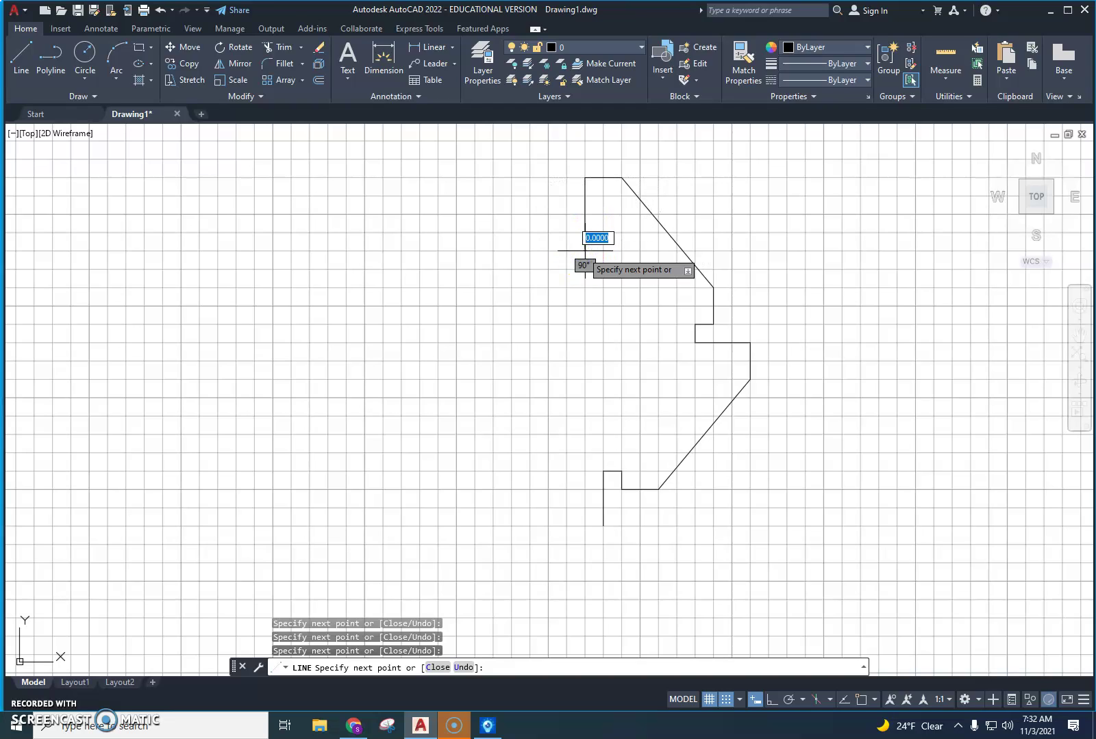
left_click(567, 251)
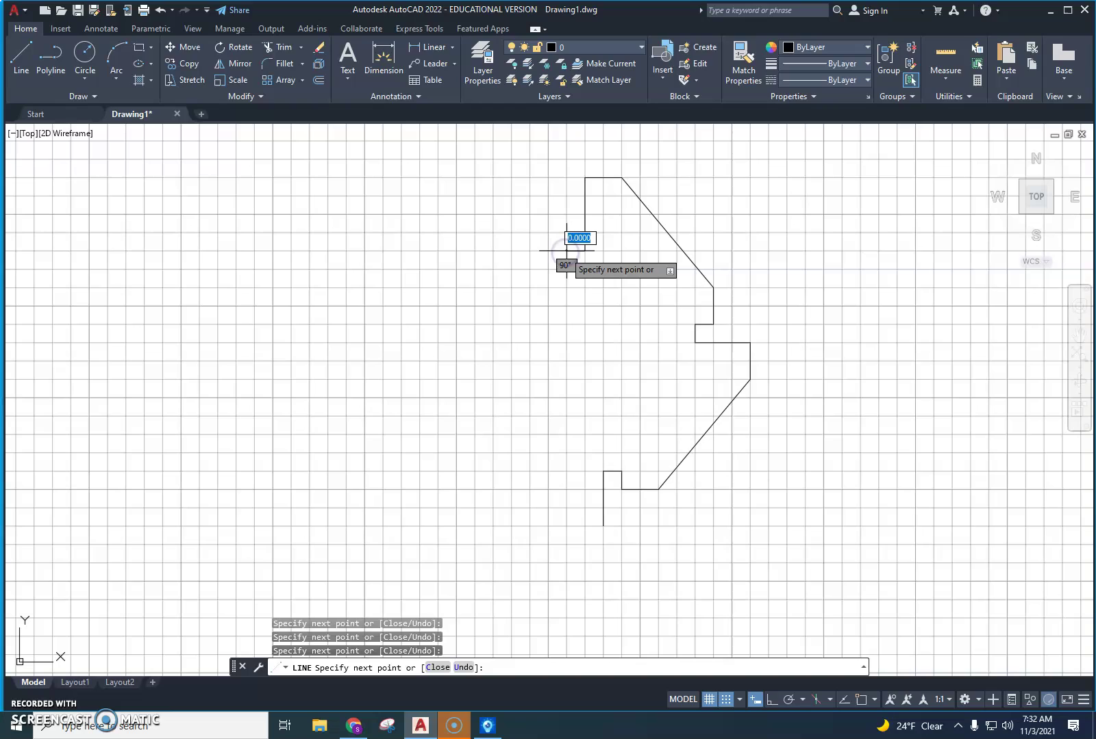
left_click(567, 233)
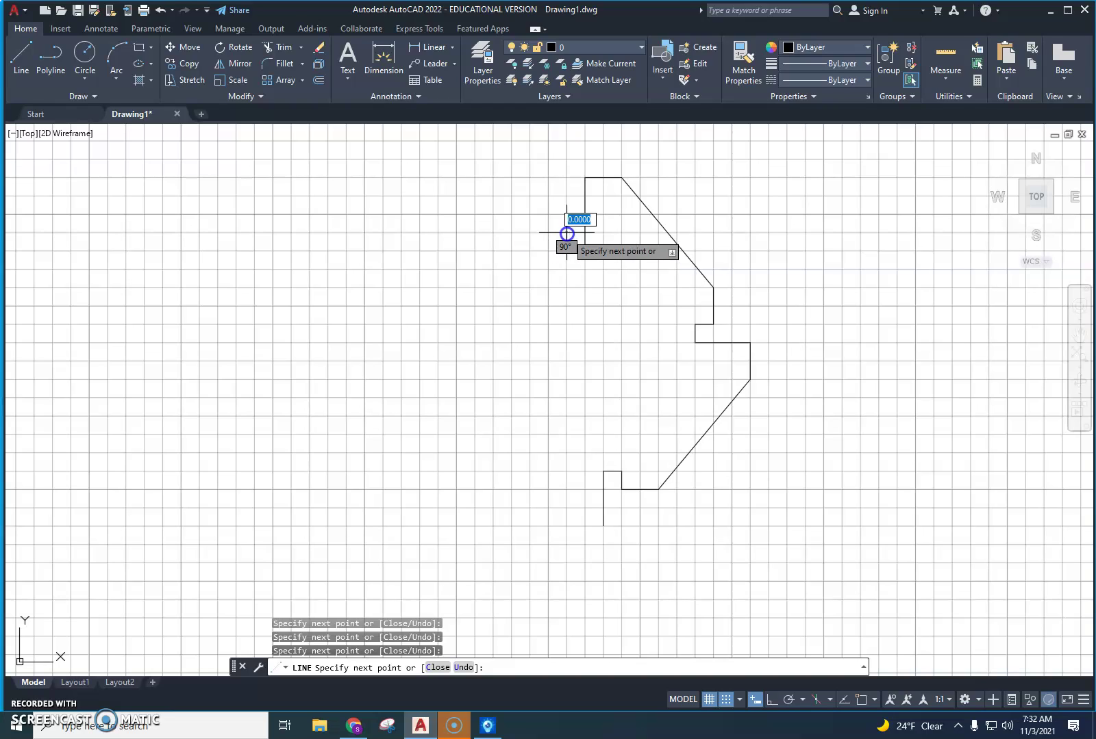
left_click(524, 233)
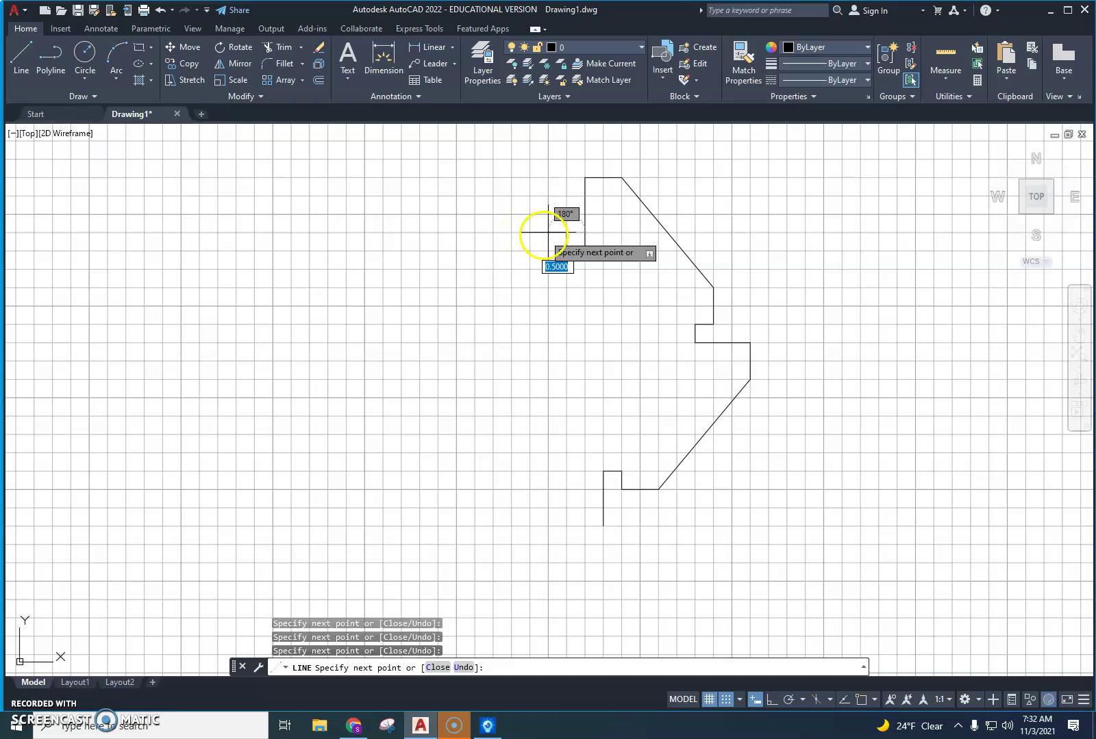
left_click(530, 233)
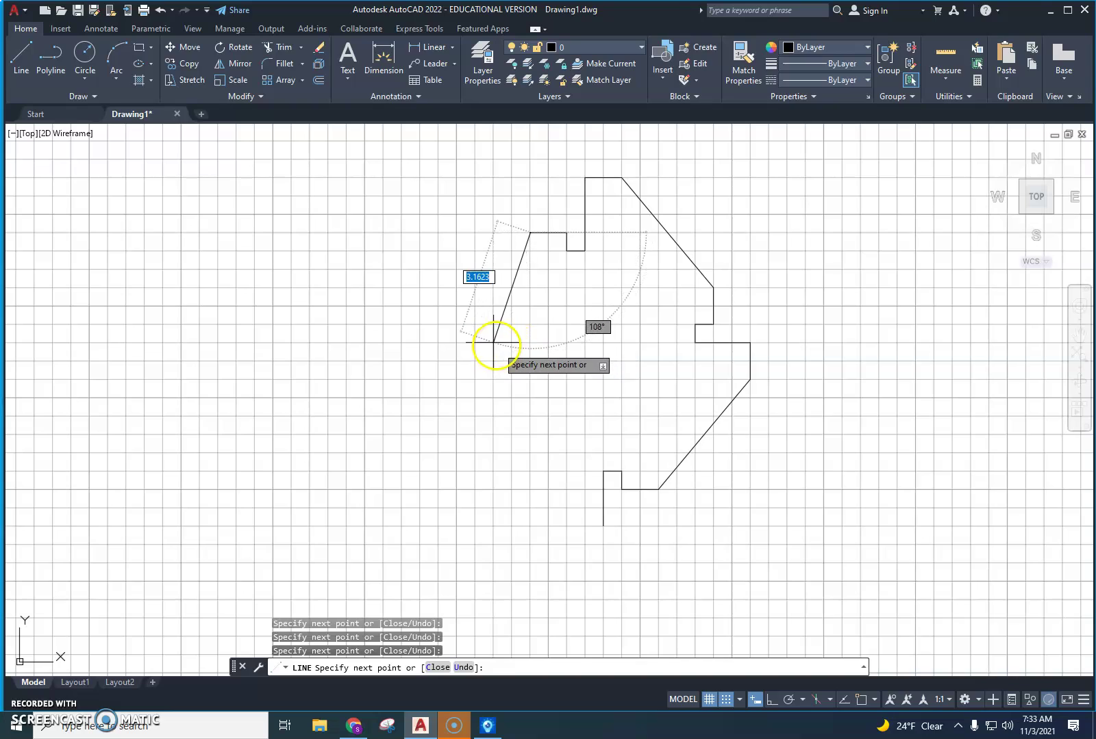
- Draw the upper-left diagonal, left notch, lower-left diagonal and 1-unit bottom edge back to the start
left_click(436, 345)
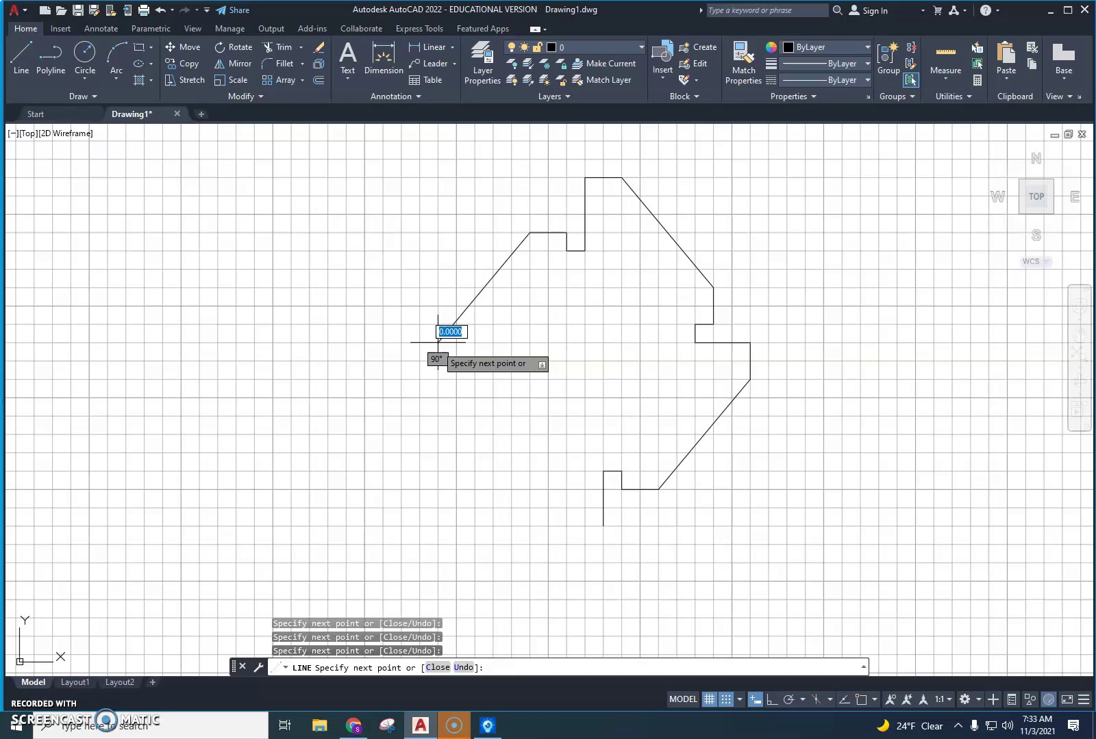
left_click(438, 379)
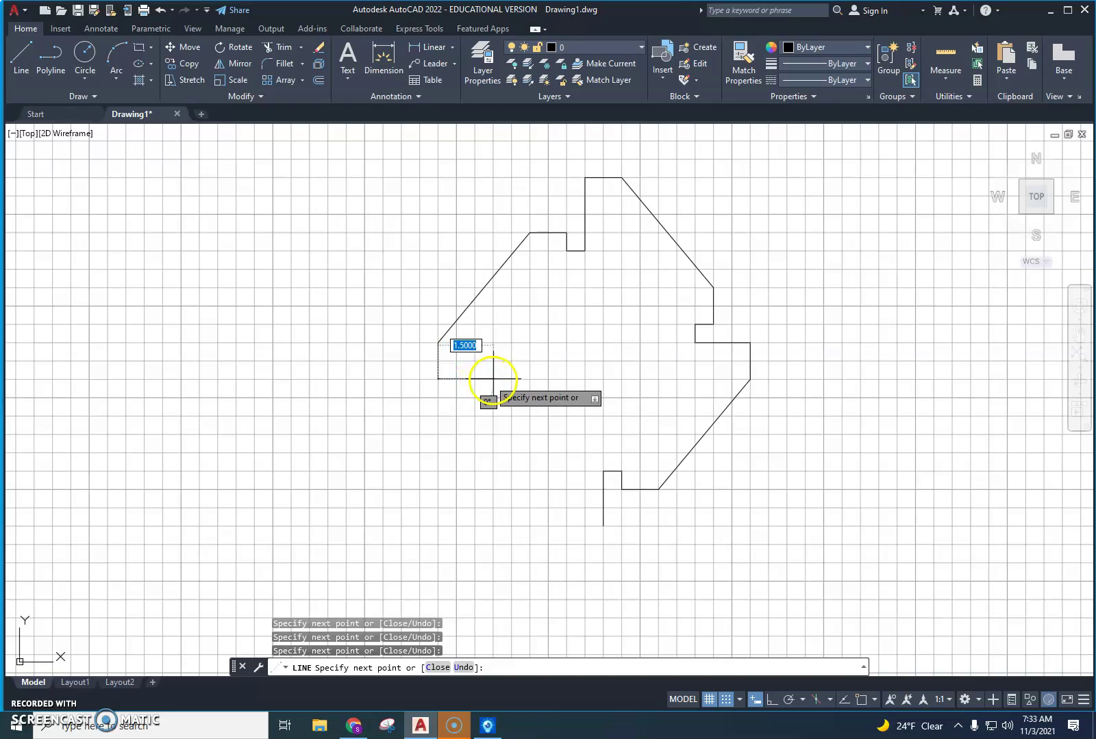
left_click(493, 379)
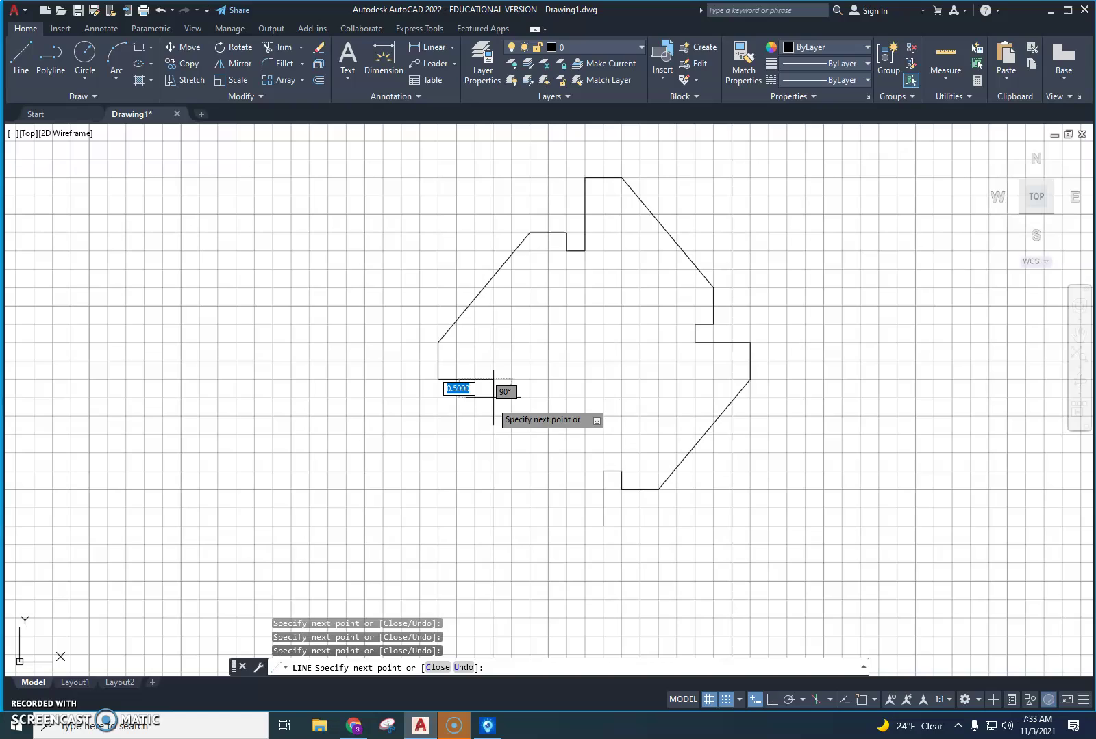
left_click(492, 397)
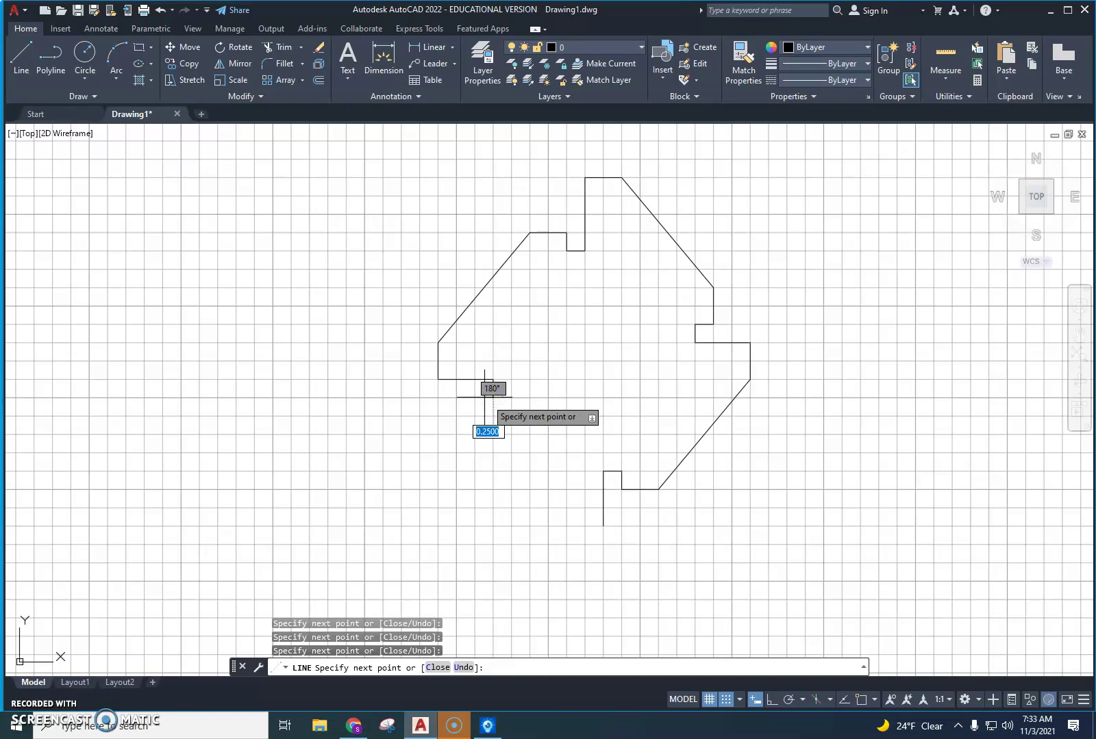
left_click(475, 398)
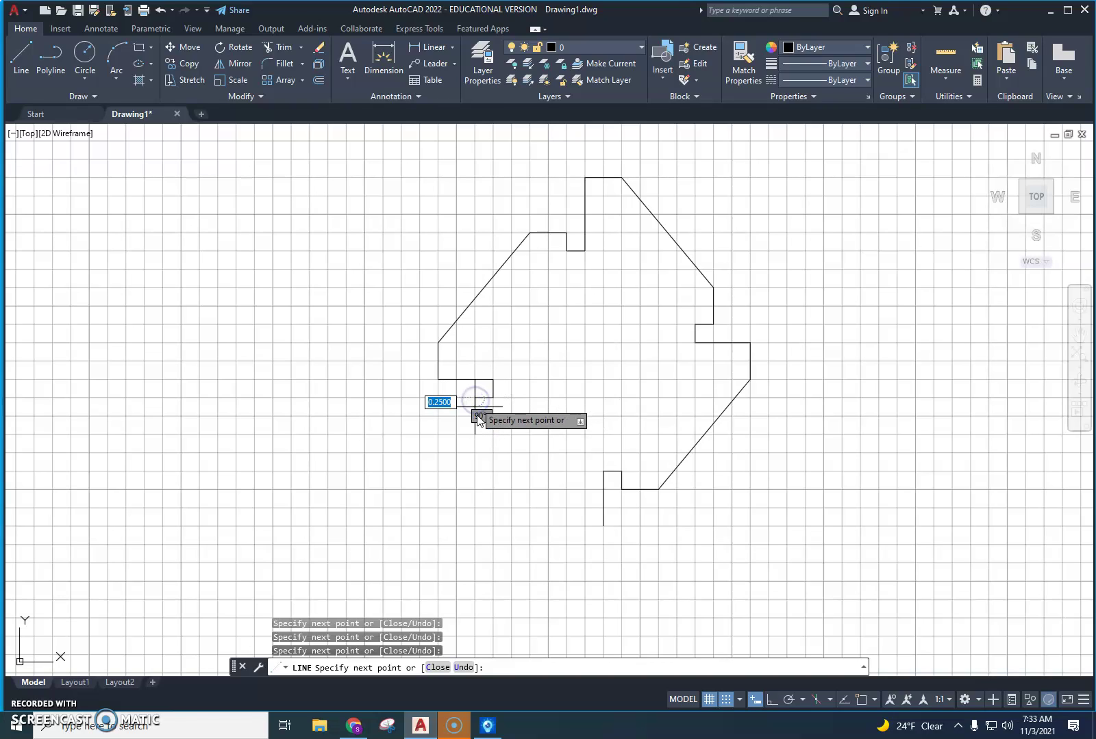
left_click(477, 422)
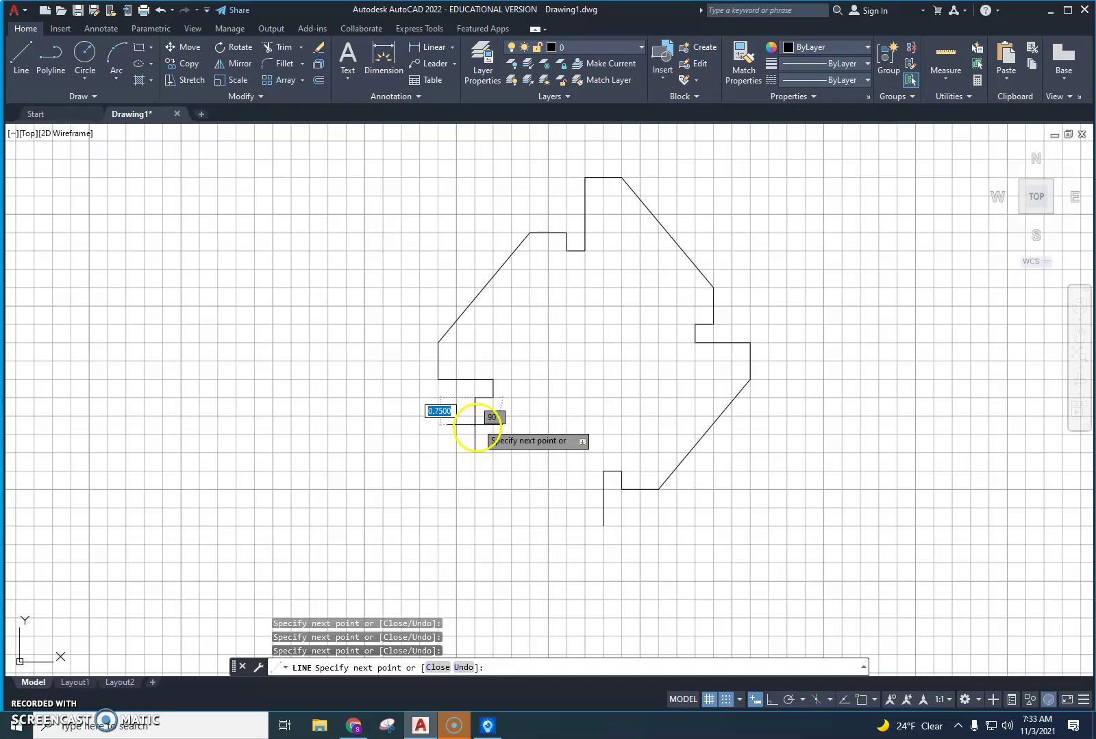
left_click(475, 434)
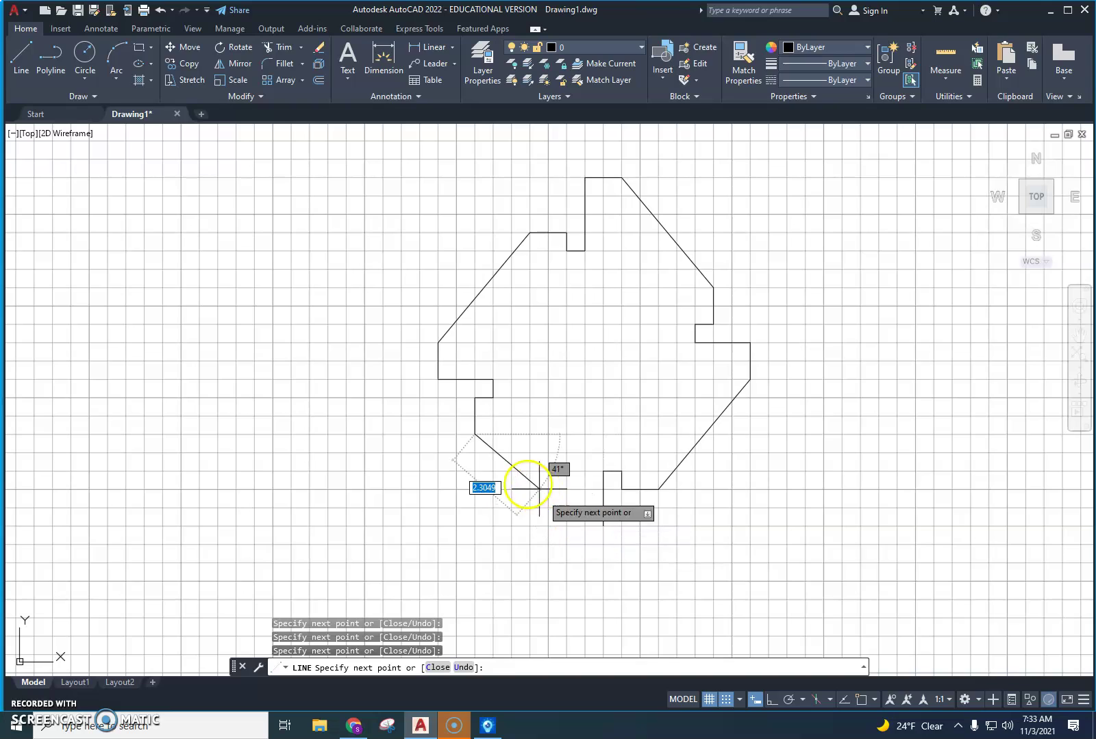
left_click(566, 526)
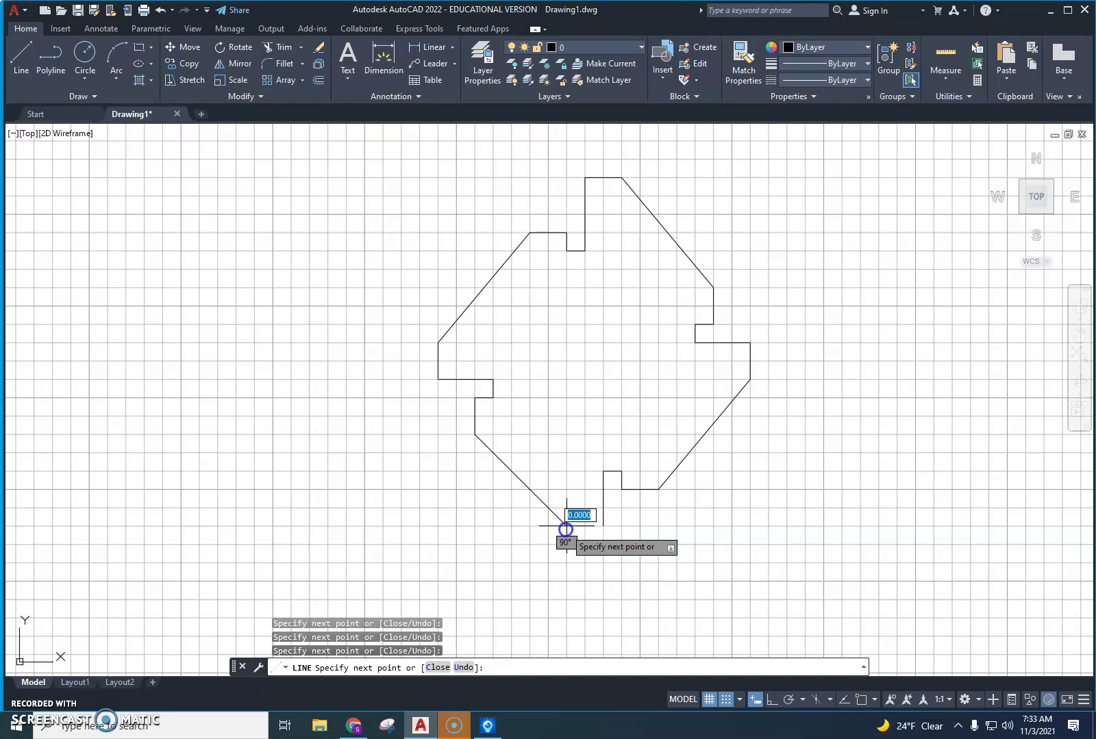
left_click(603, 526)
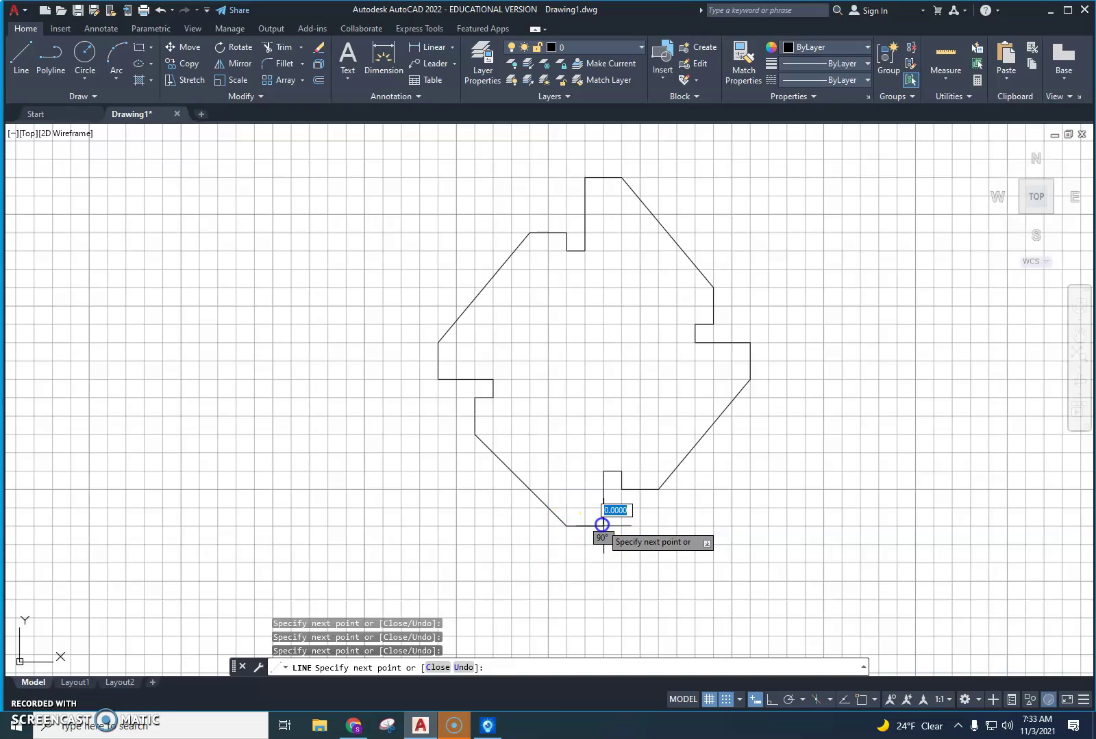
key("Escape")
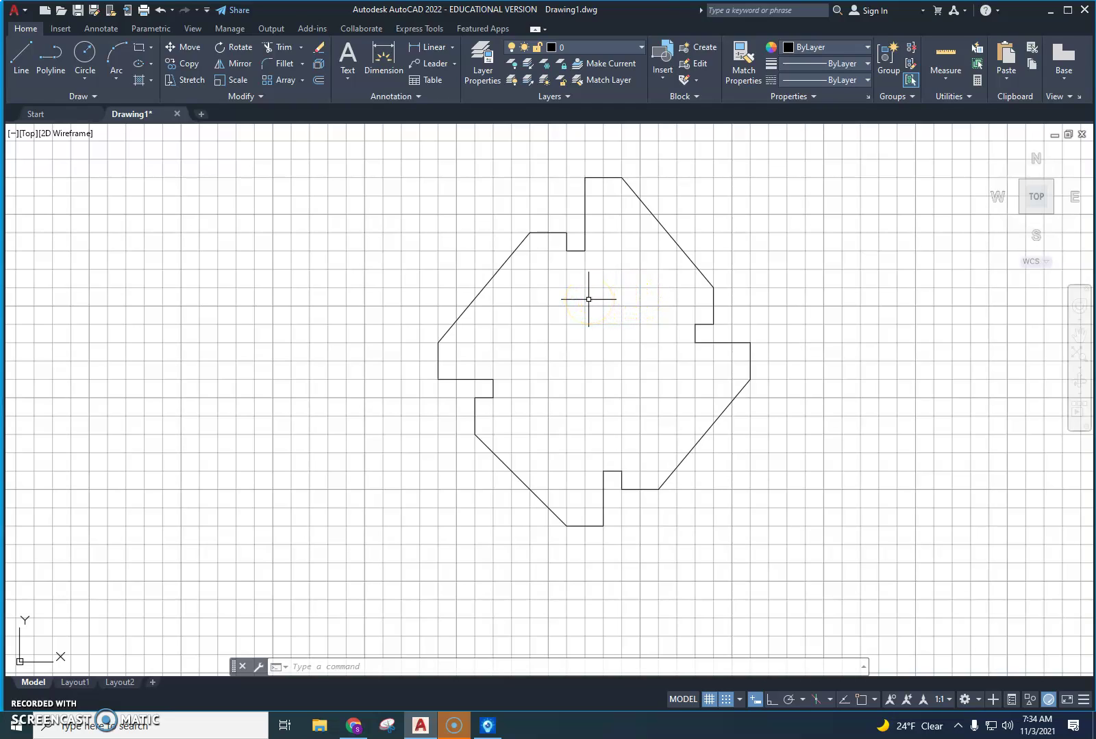
left_click(638, 269)
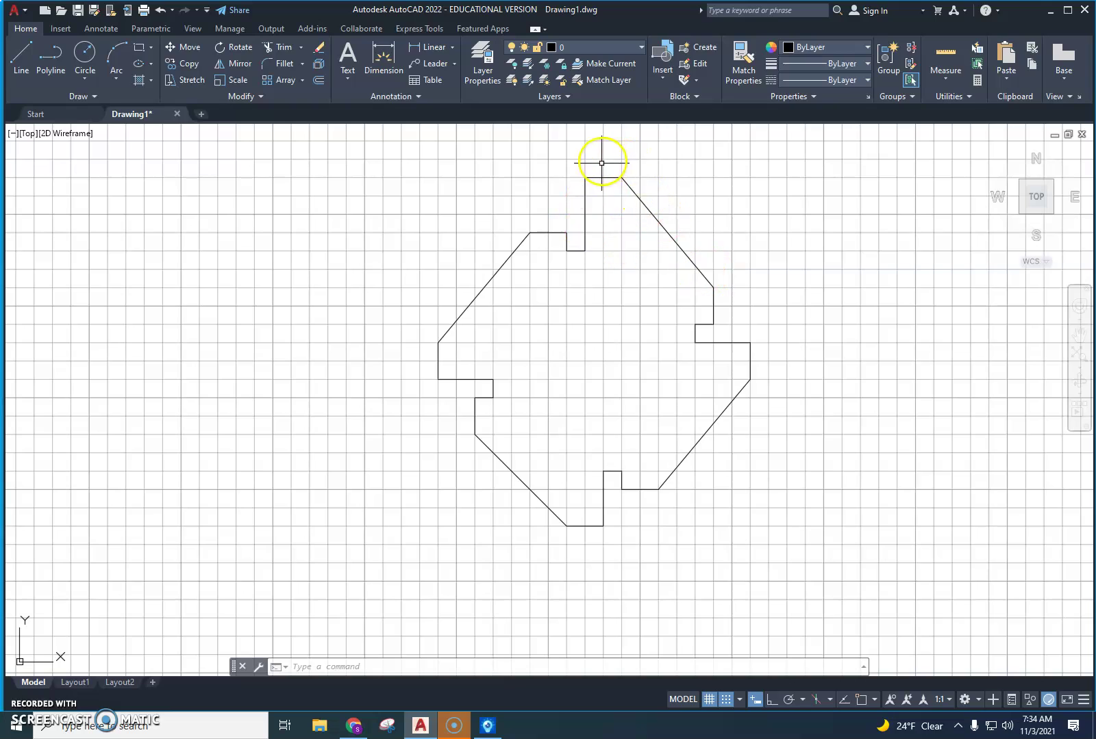
left_click(651, 215)
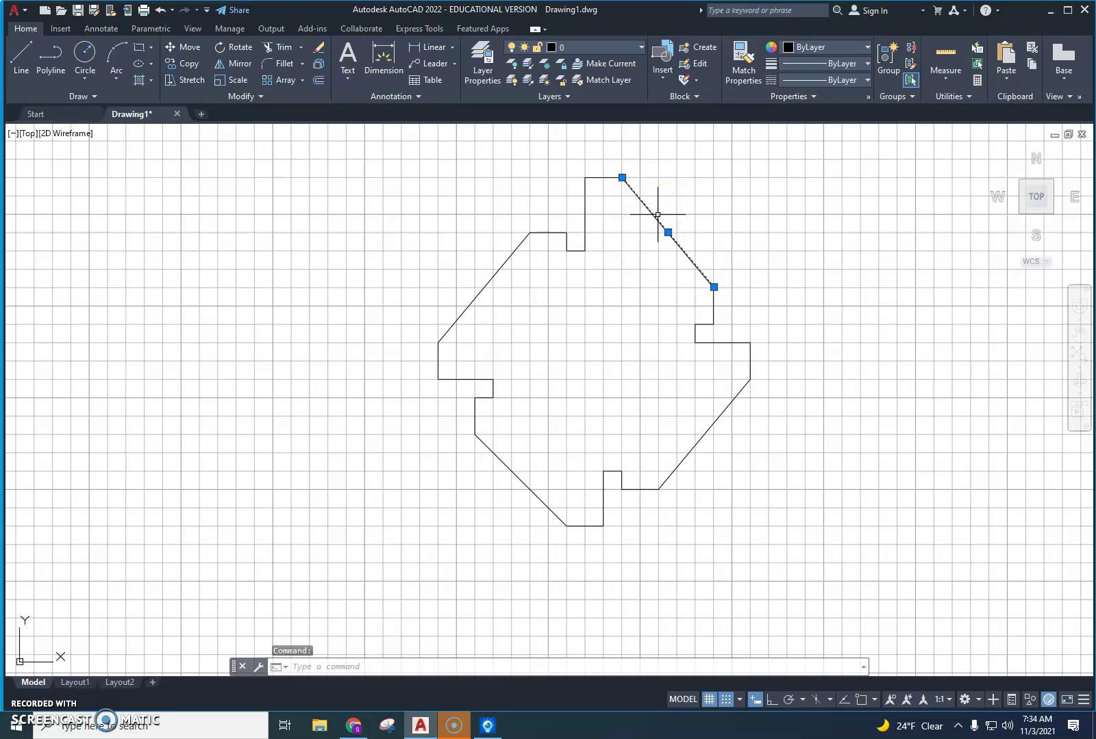
key("Delete")
left_click(586, 179)
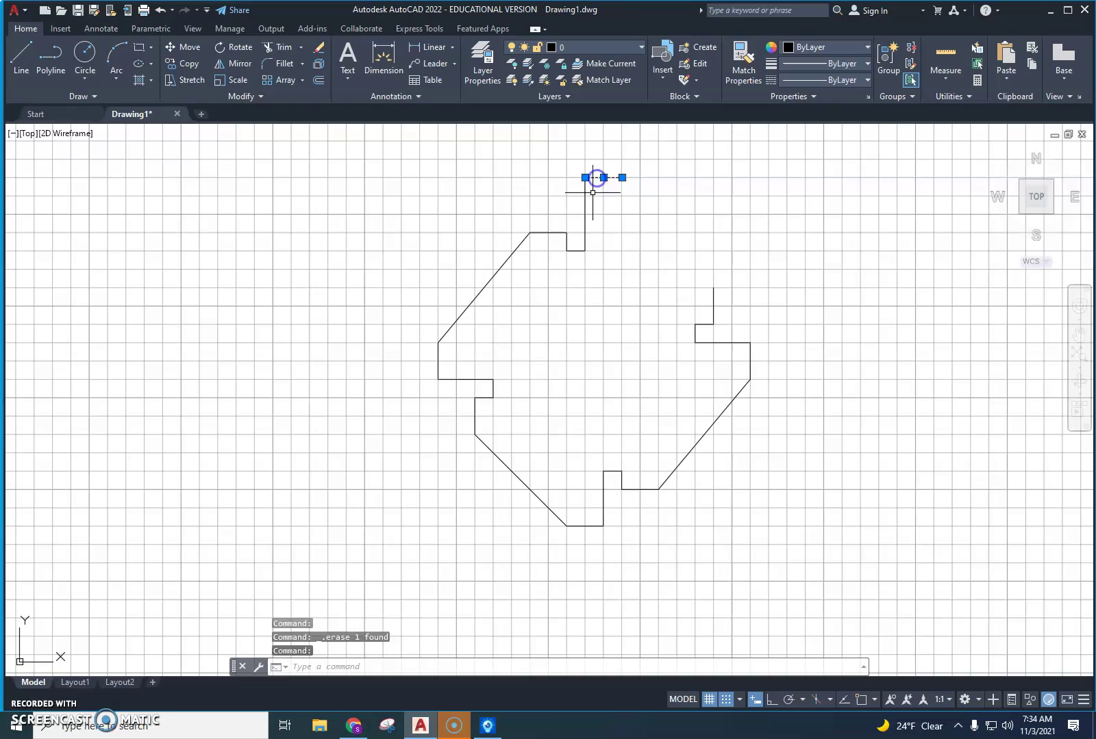
key("Escape")
left_click(586, 203)
key("Delete")
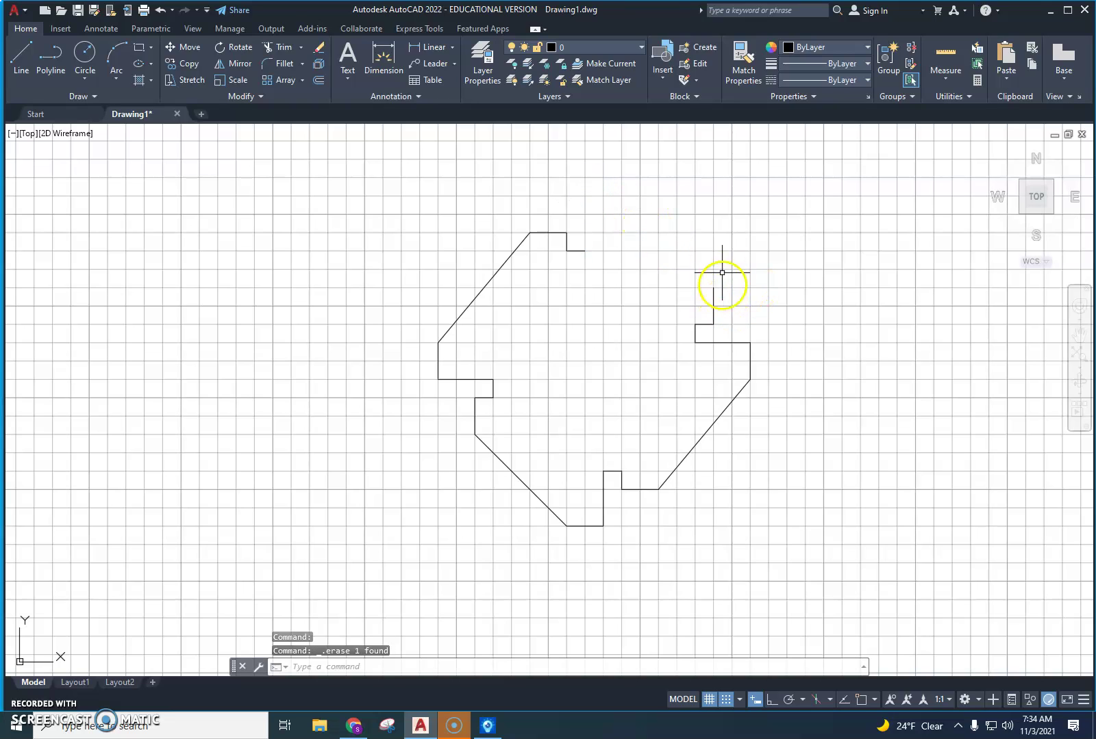
left_click(22, 55)
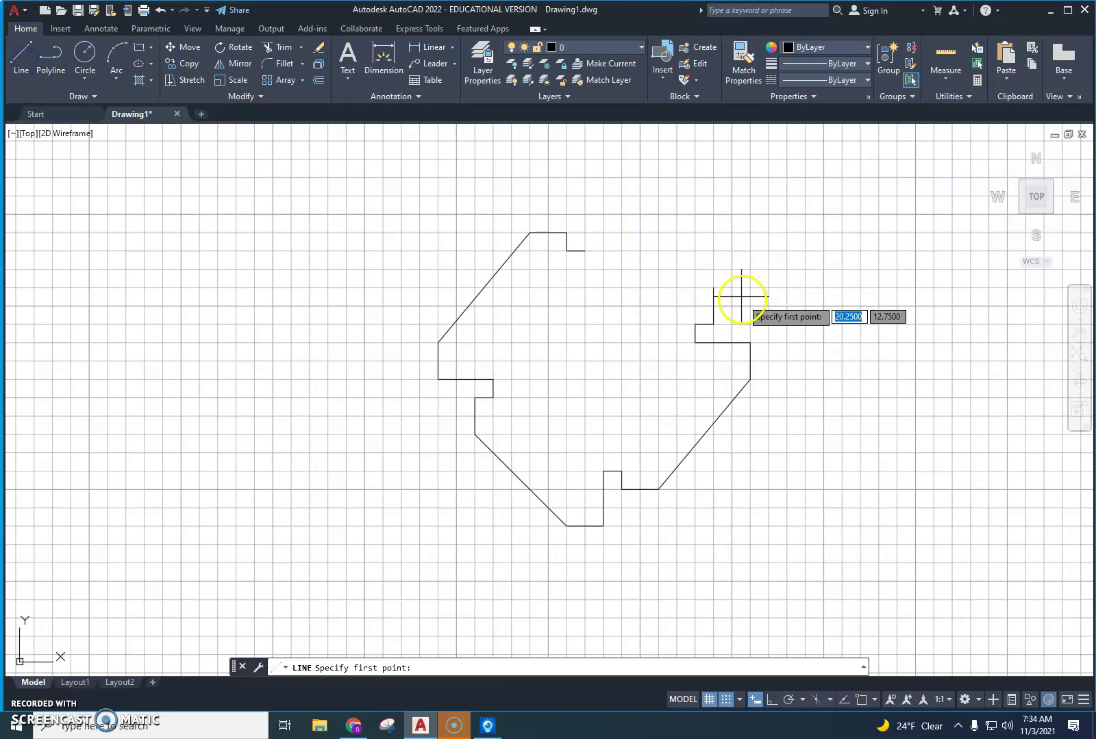
left_click(713, 288)
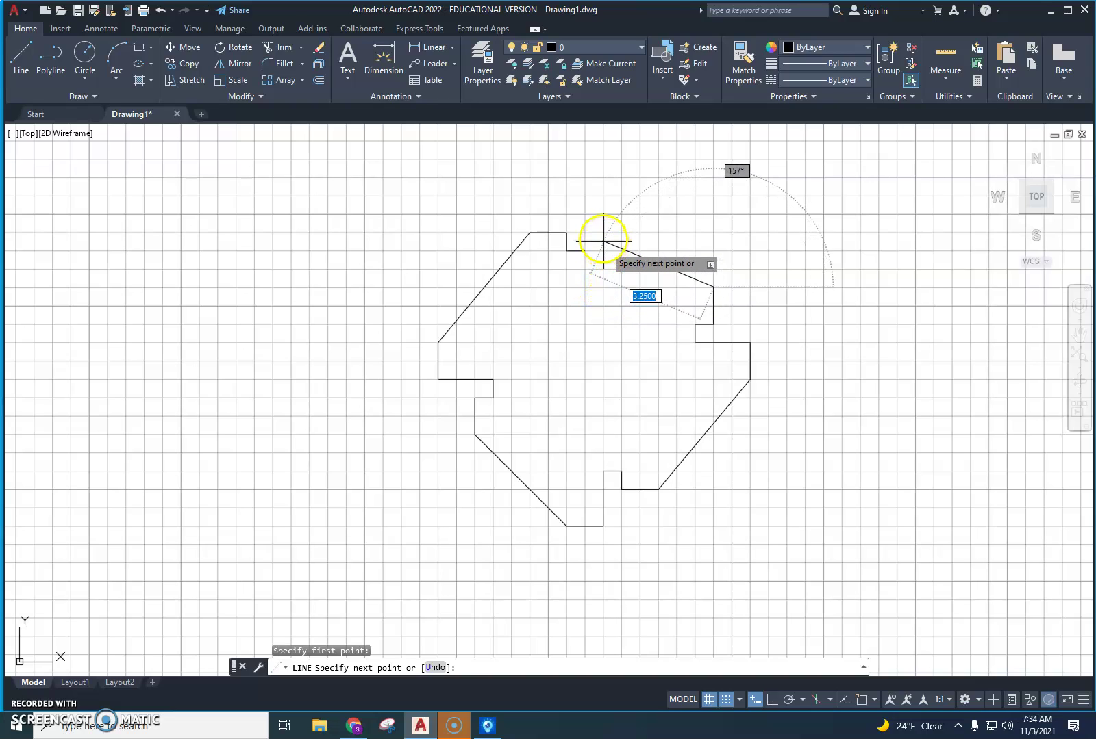
left_click(602, 196)
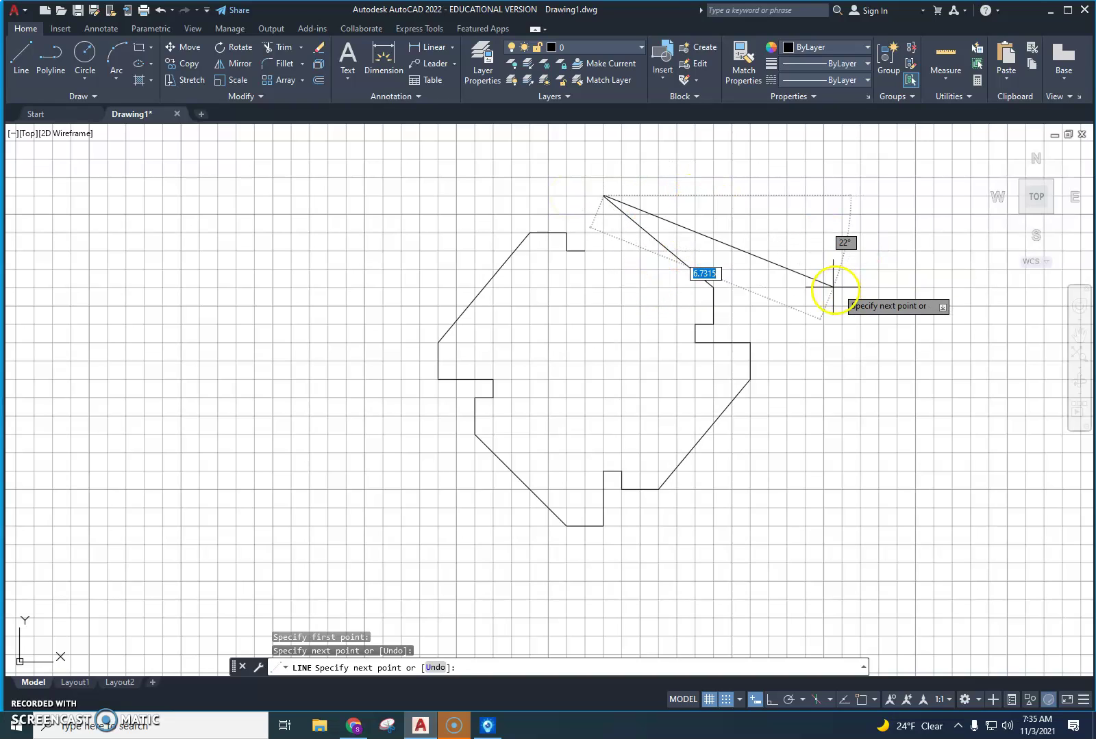
key("Escape")
key("Escape")
key("Escape")
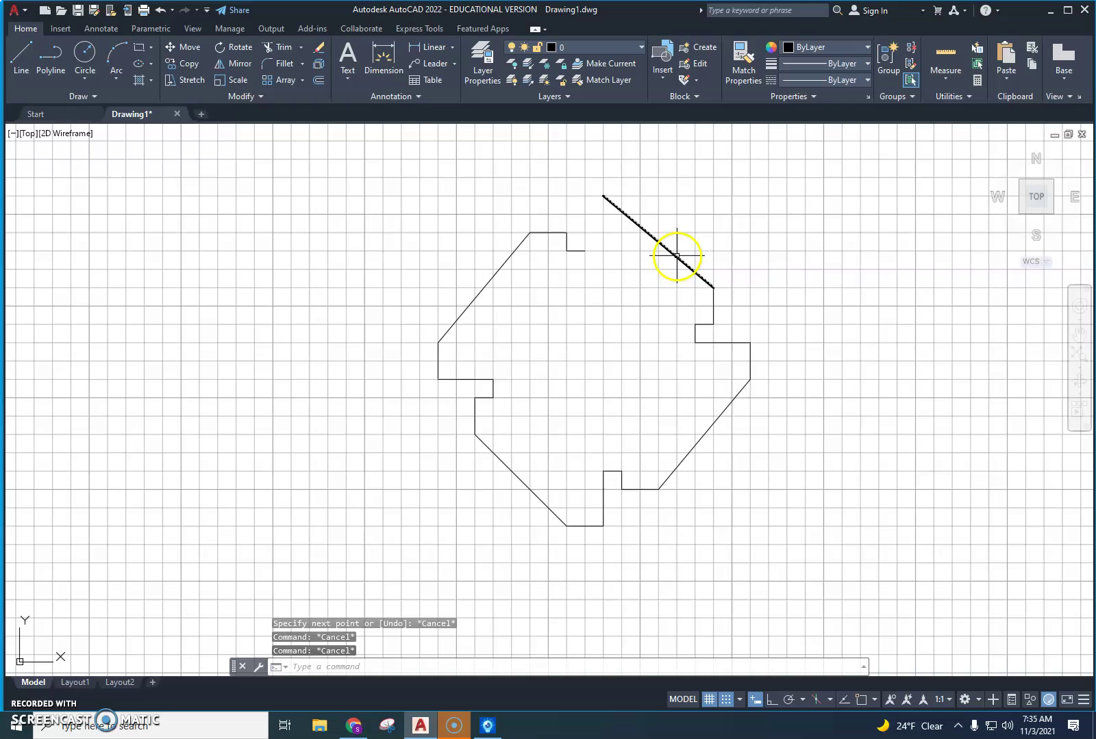
left_click(676, 256)
key("Delete")
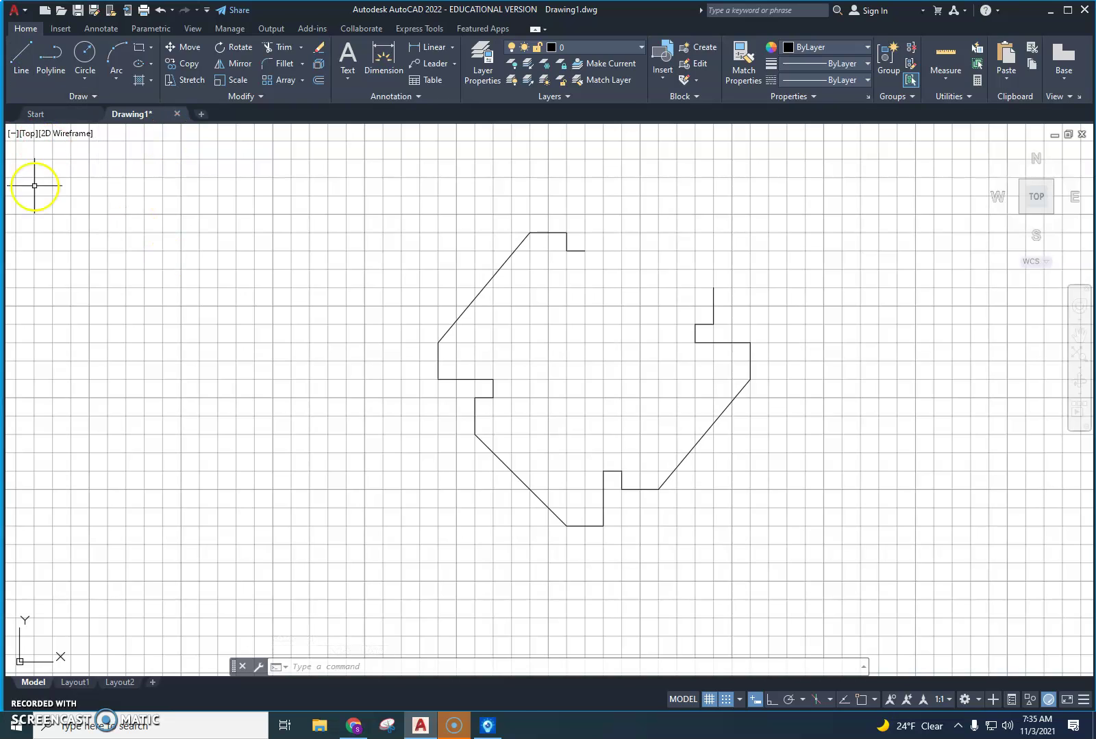
- Review the paper gasket sheet in Visualizer, close it, and start a new LINE
left_click(487, 726)
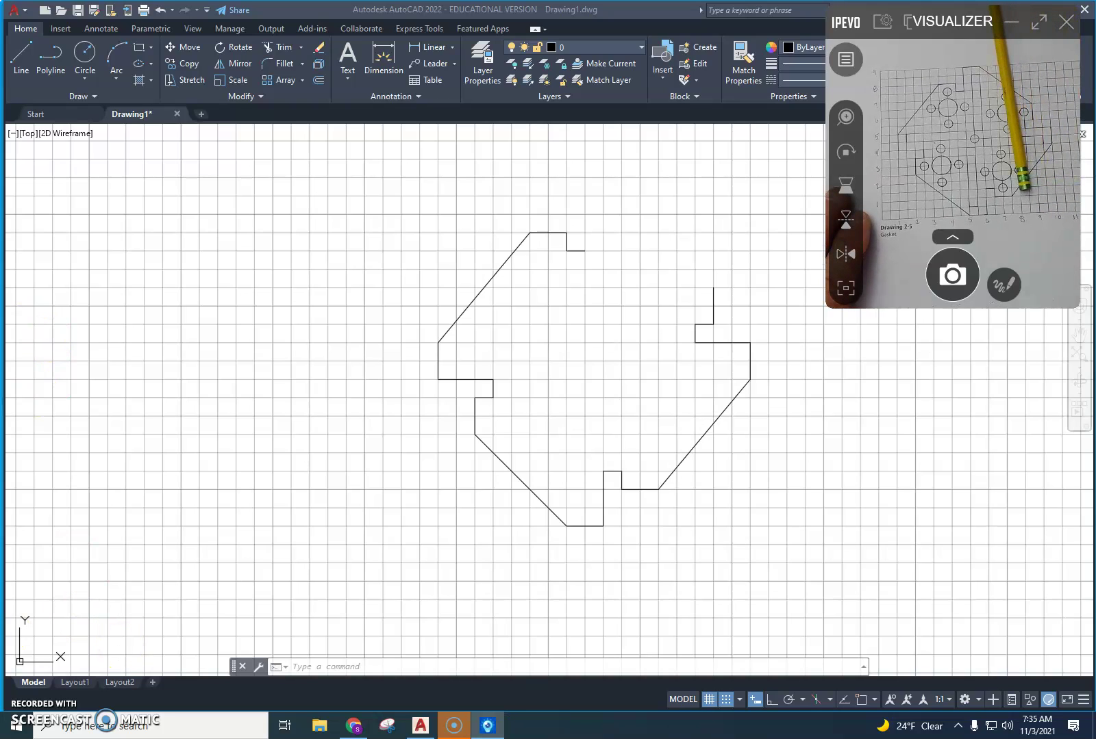
left_click(45, 59)
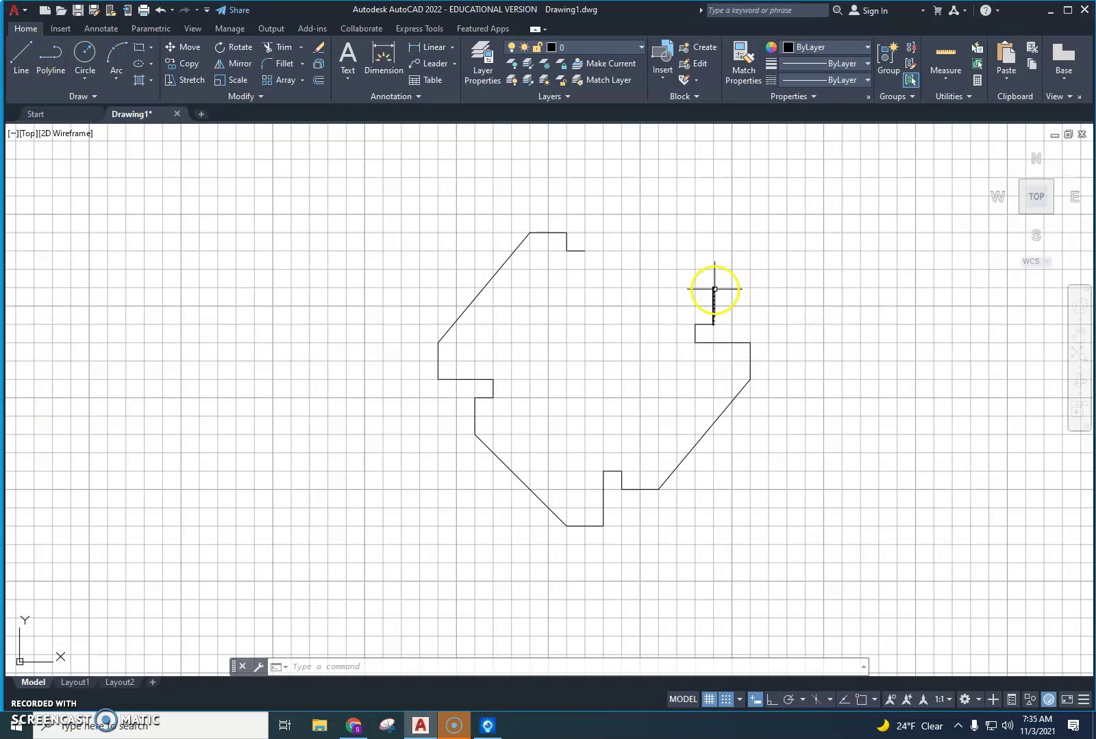
left_click(23, 54)
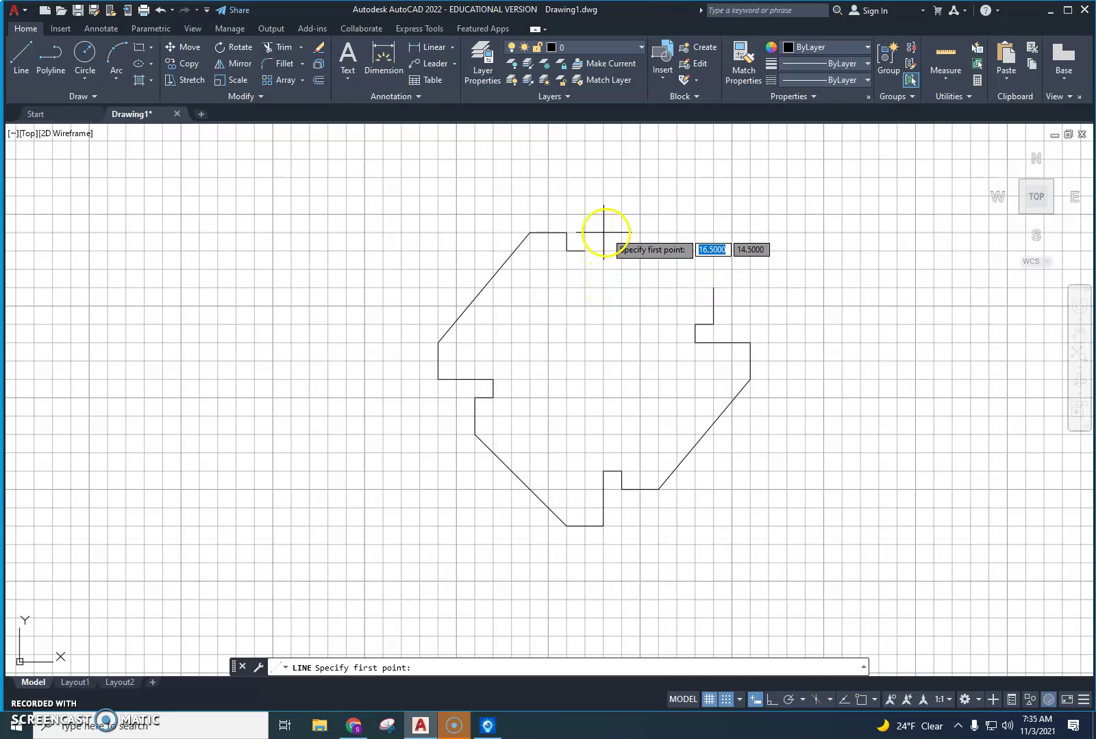
- Redraw the upper-right diagonal and add a new top step 0.5 left and 1.5 down
left_click(604, 197)
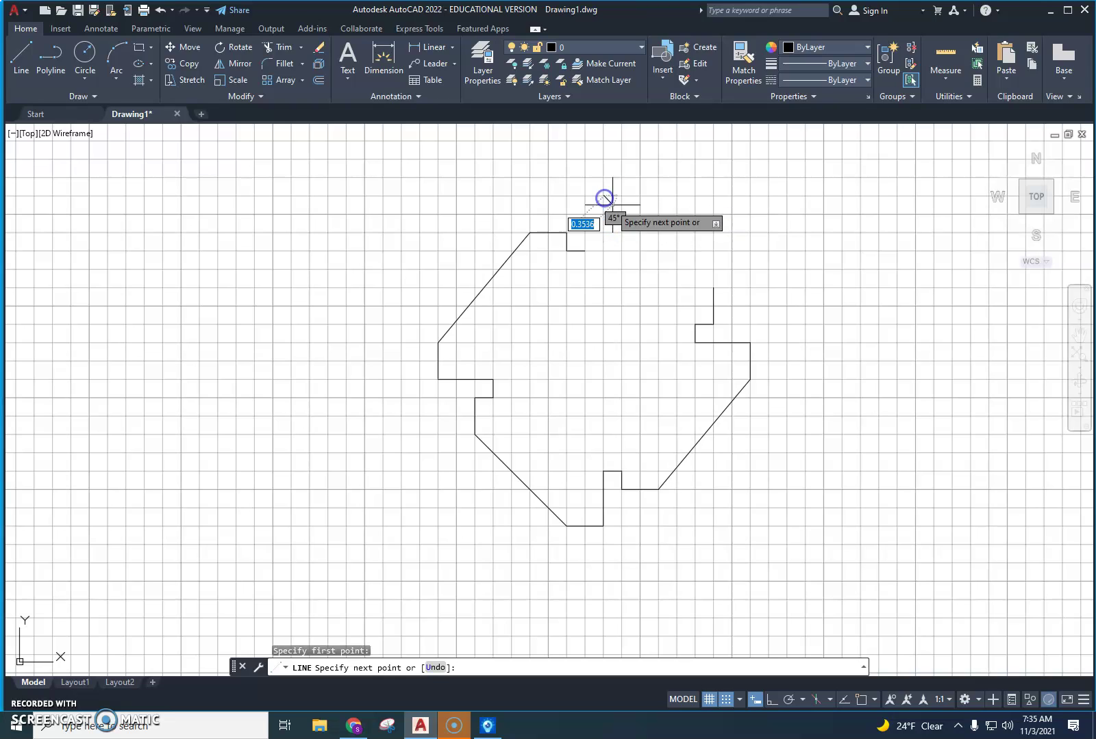
left_click(712, 288)
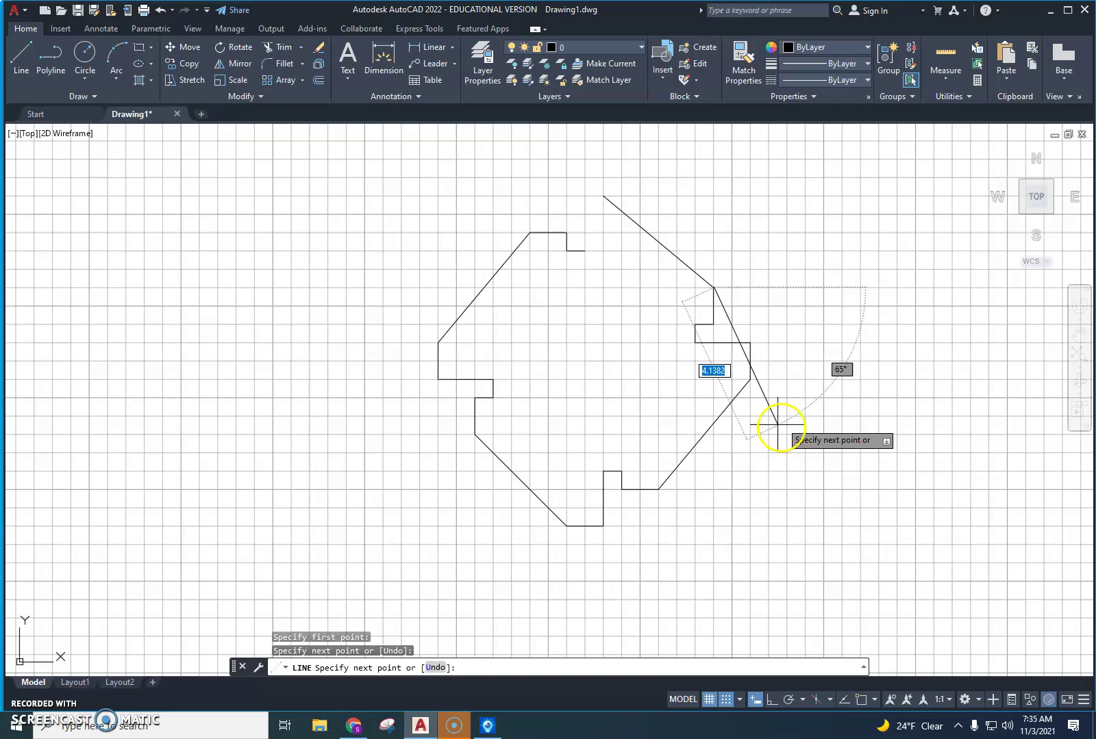
key("Escape")
left_click(20, 53)
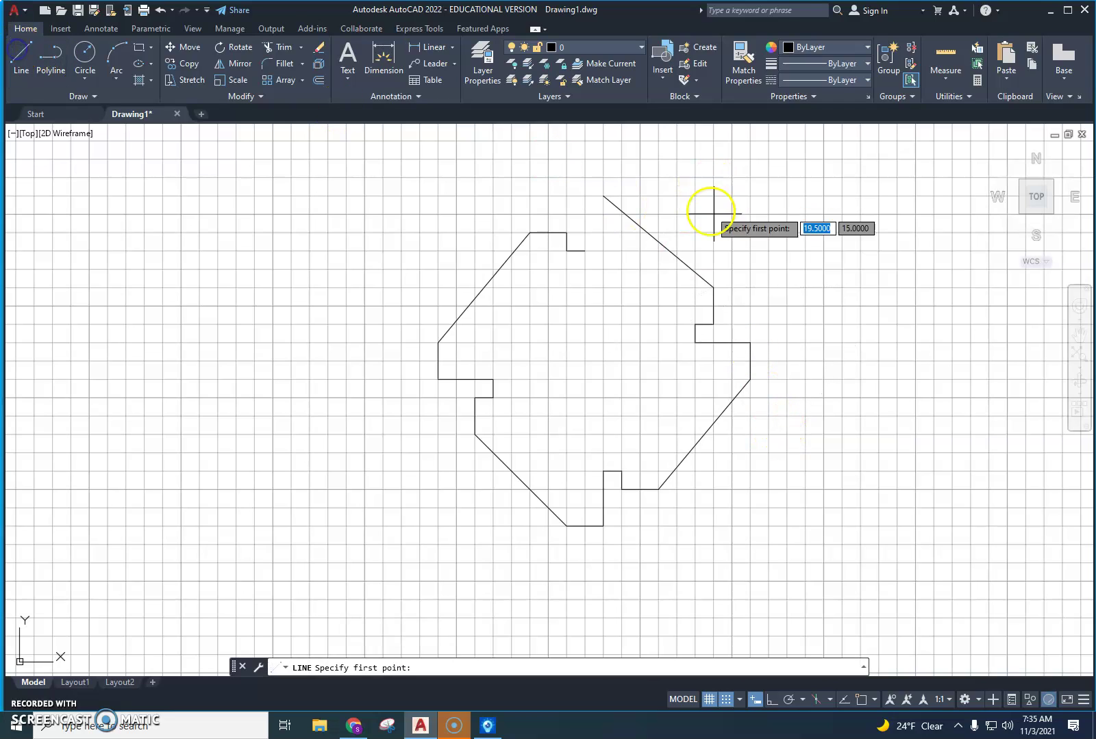
left_click(605, 195)
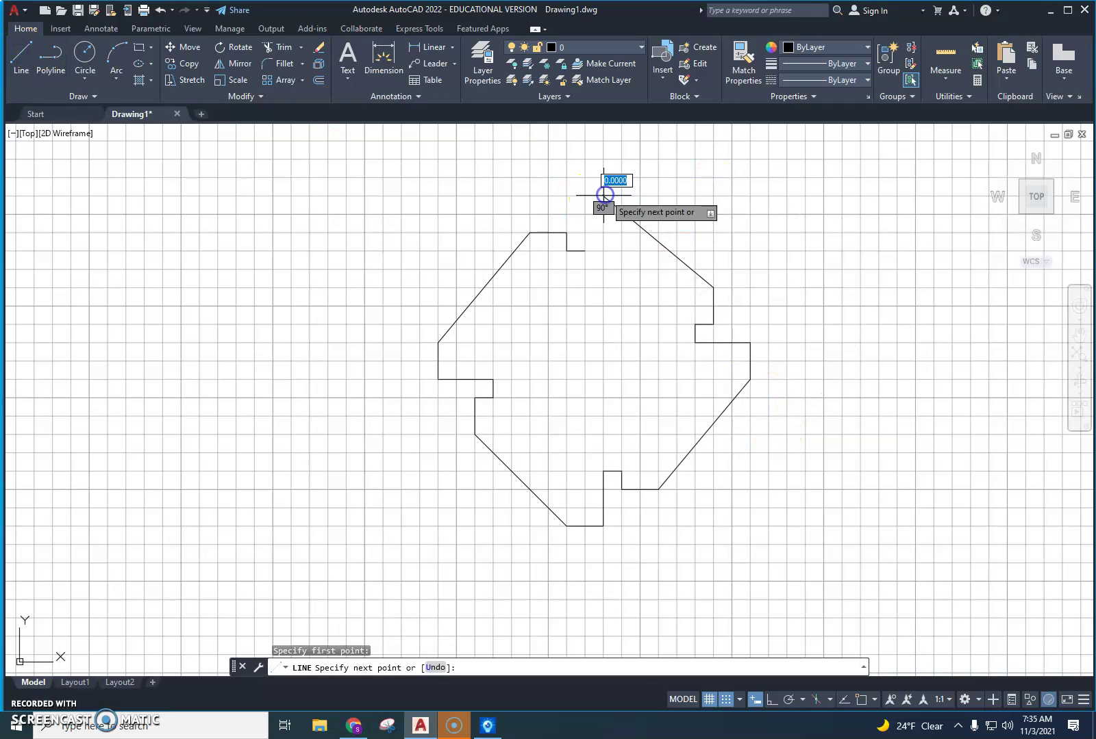
left_click(566, 196)
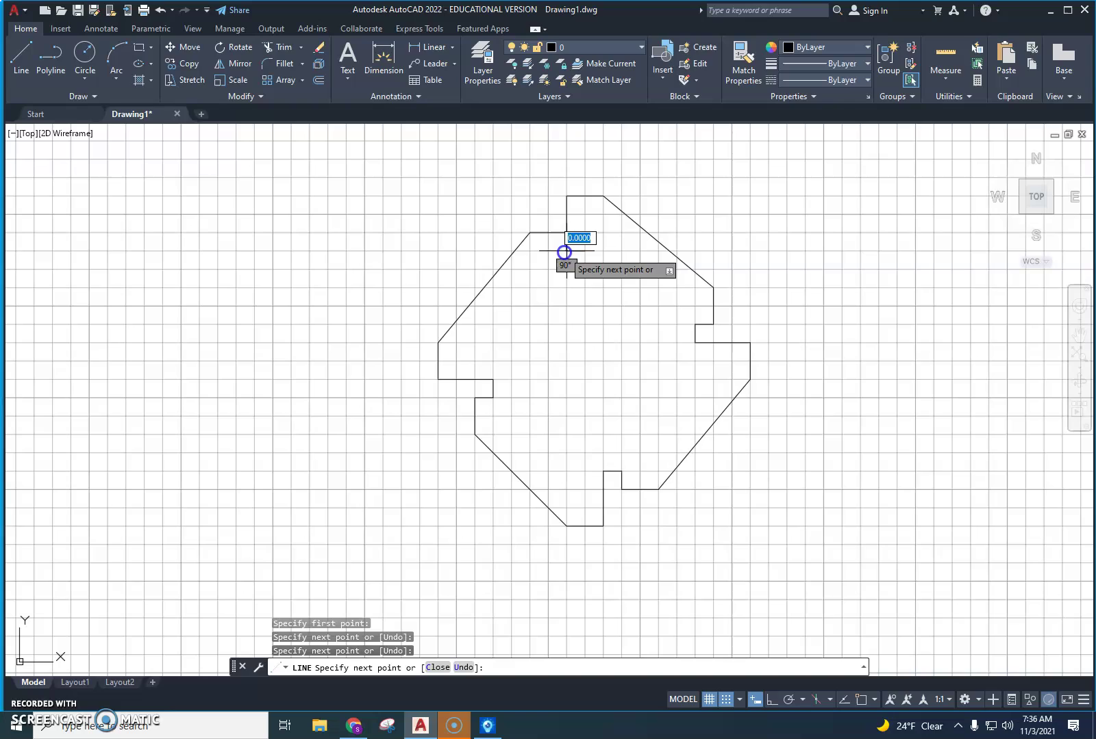
key("Return")
key("Escape")
- Delete the two old short ledges at the top
left_click(550, 232)
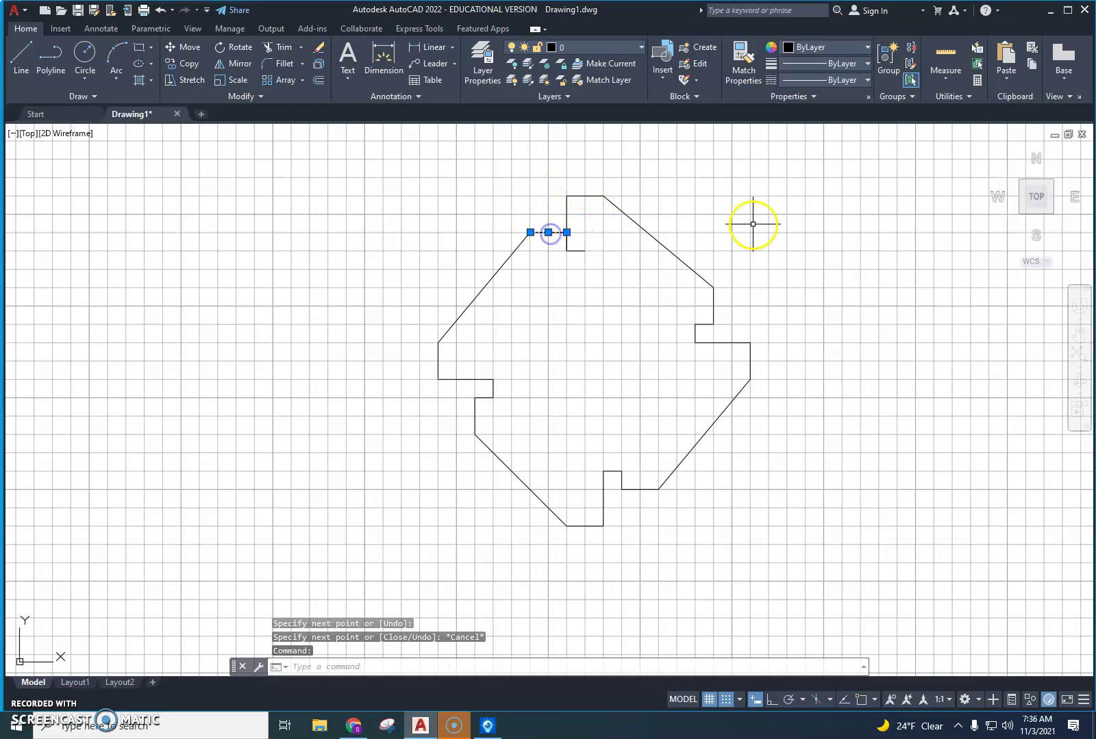
key("Delete")
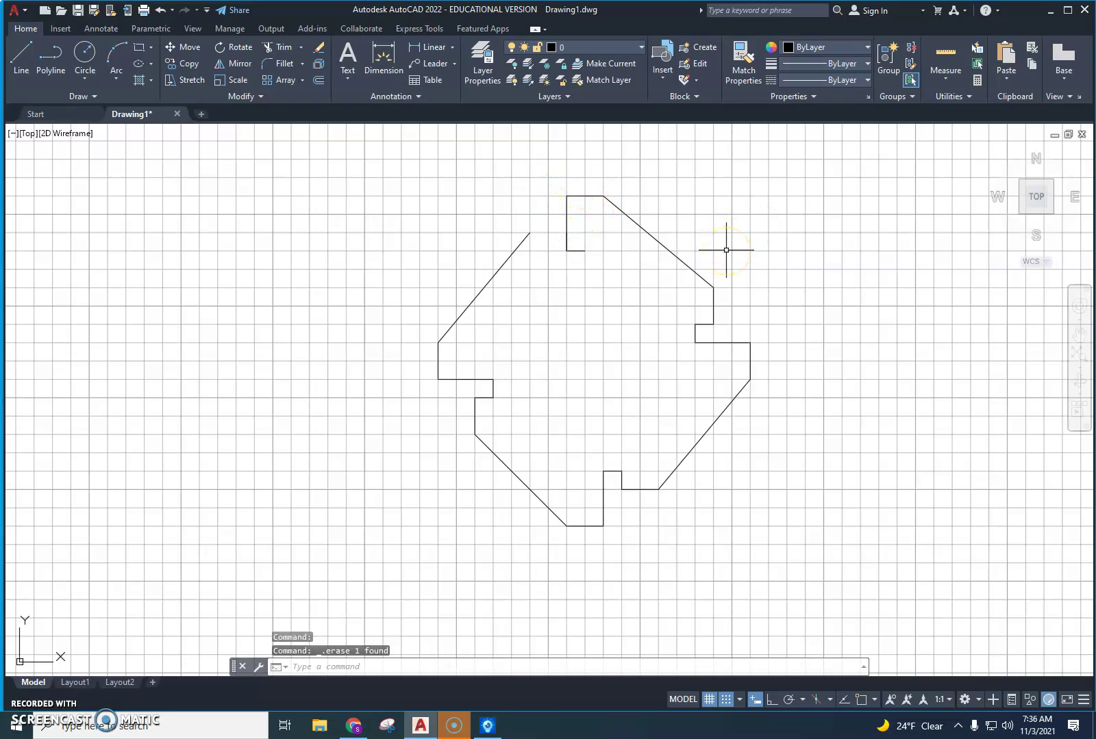
left_click(577, 251)
key("Delete")
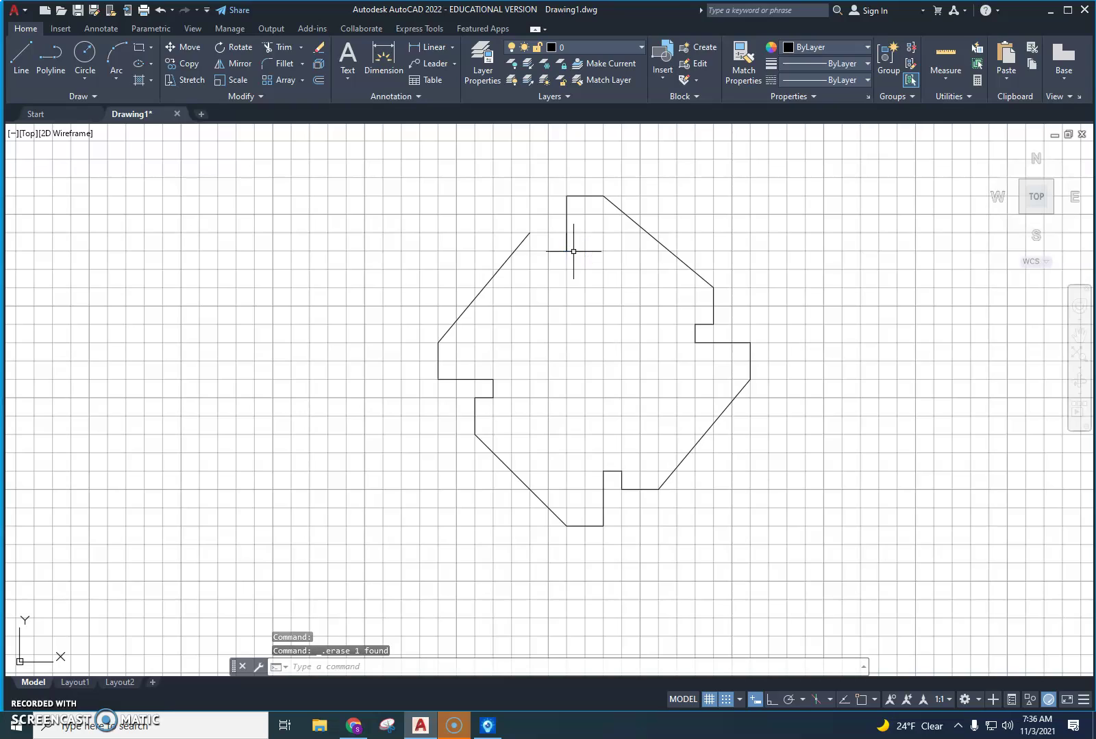
- Erase the upper-left diagonal and the six lower-left edges of the old outline
key("Escape")
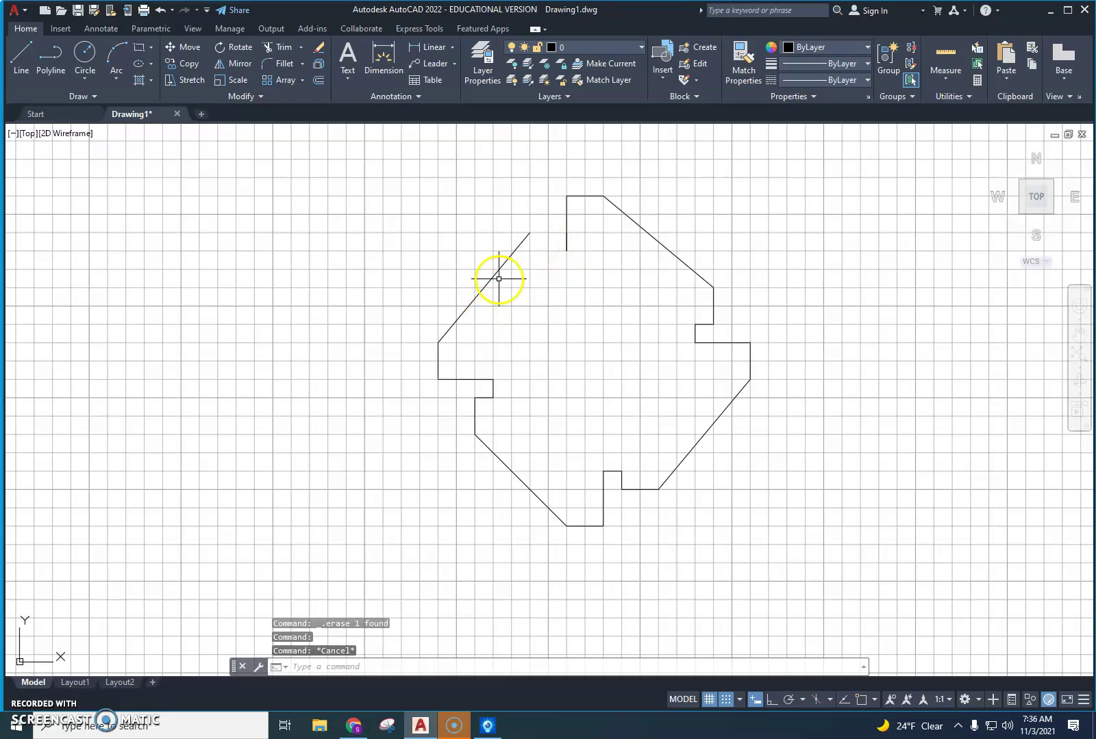
left_click(498, 271)
key("Delete")
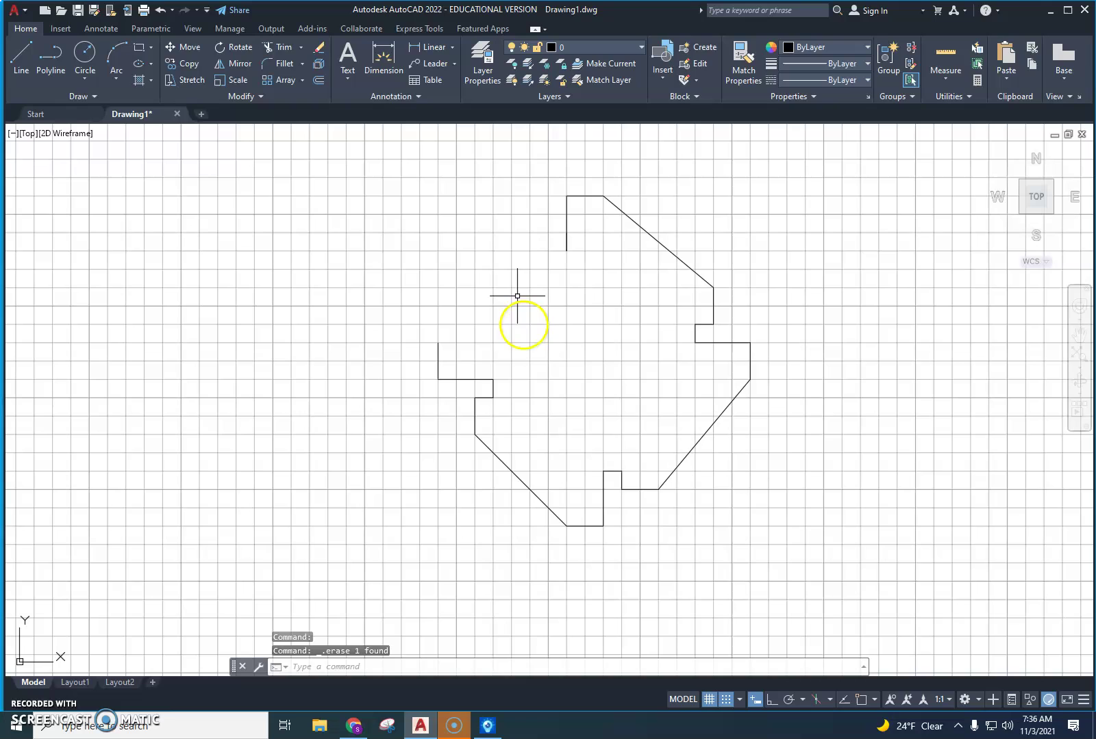
left_click(560, 306)
left_click(420, 514)
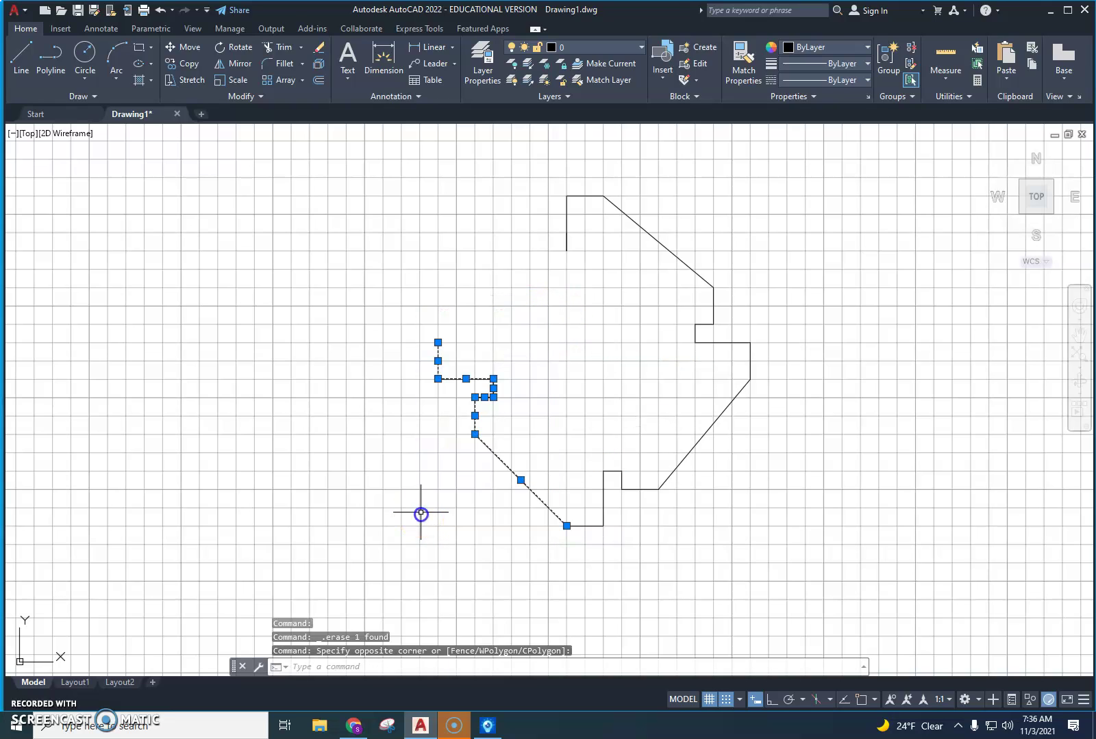
key("Delete")
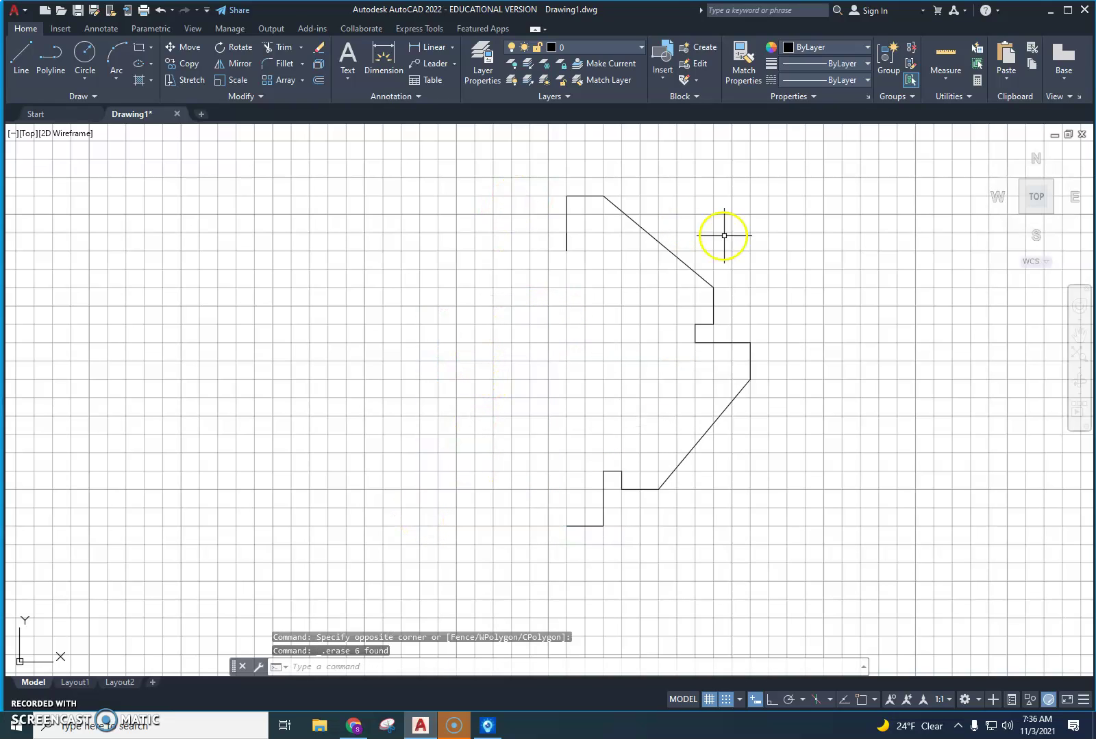
- Draw from the new step a 0.5 edge left, a short rise, and a short top edge left
left_click(22, 55)
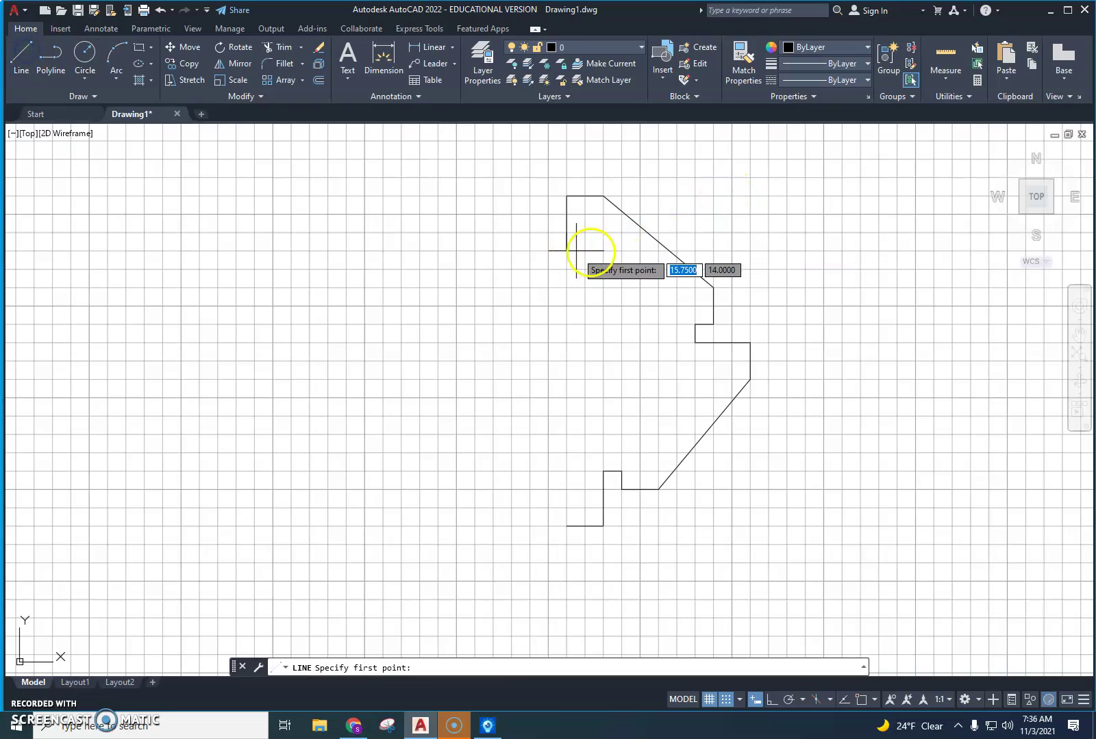
left_click(566, 251)
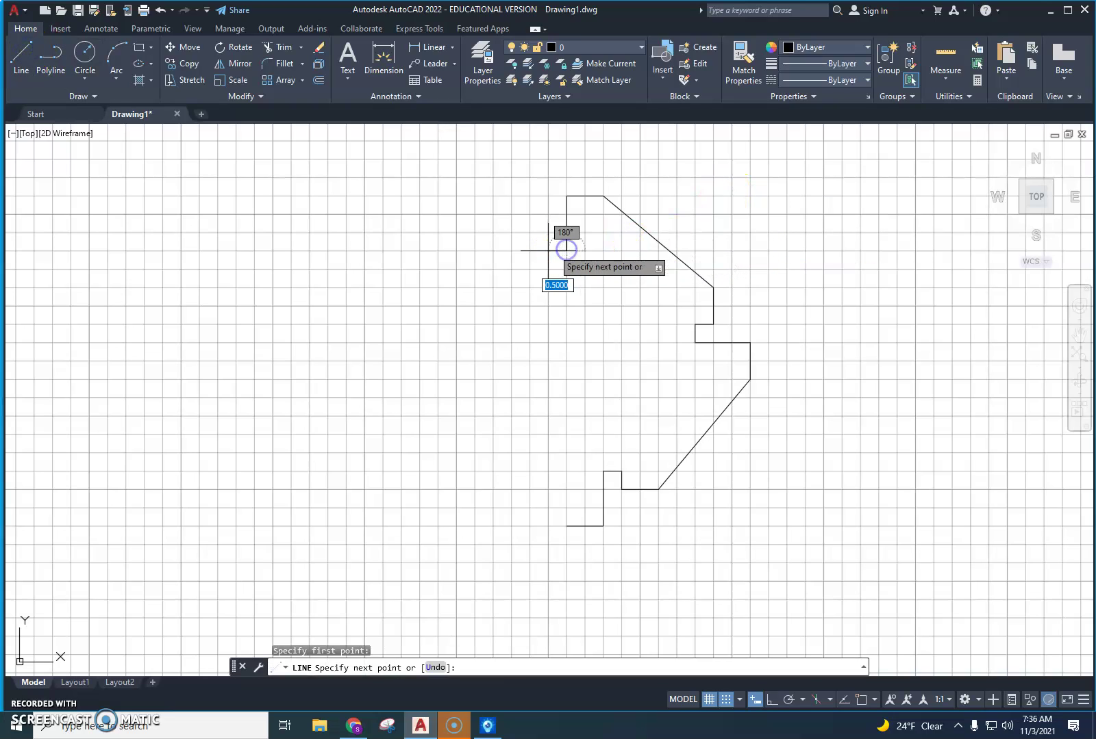
left_click(548, 251)
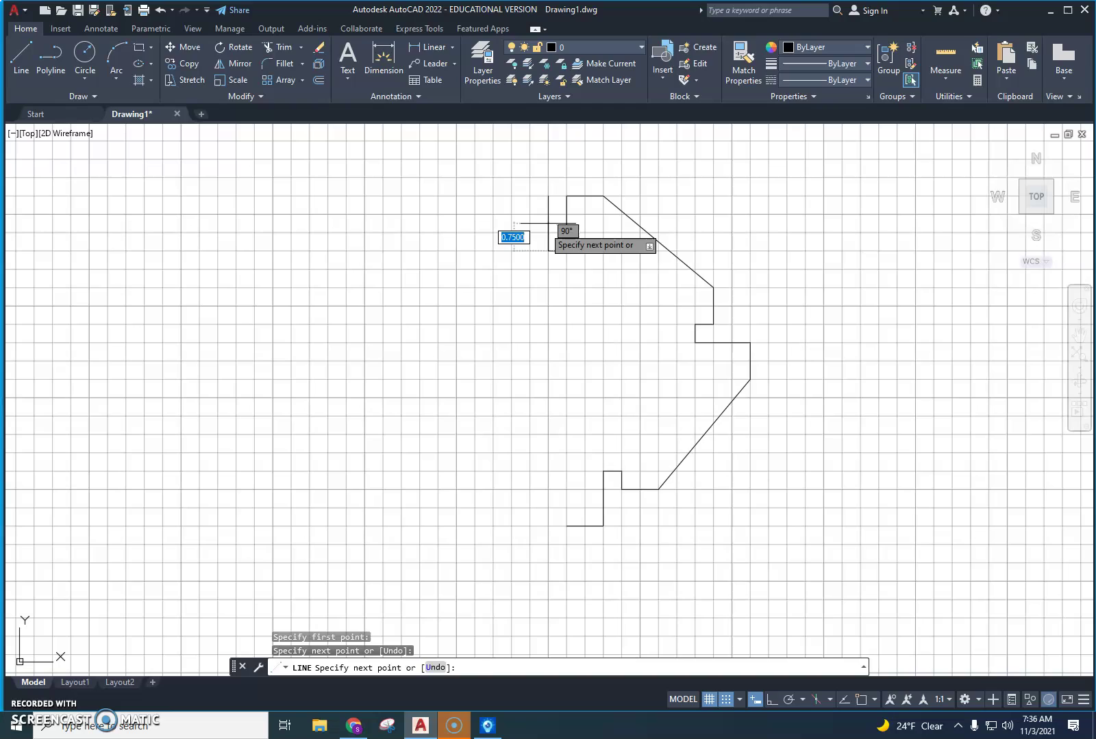
left_click(548, 232)
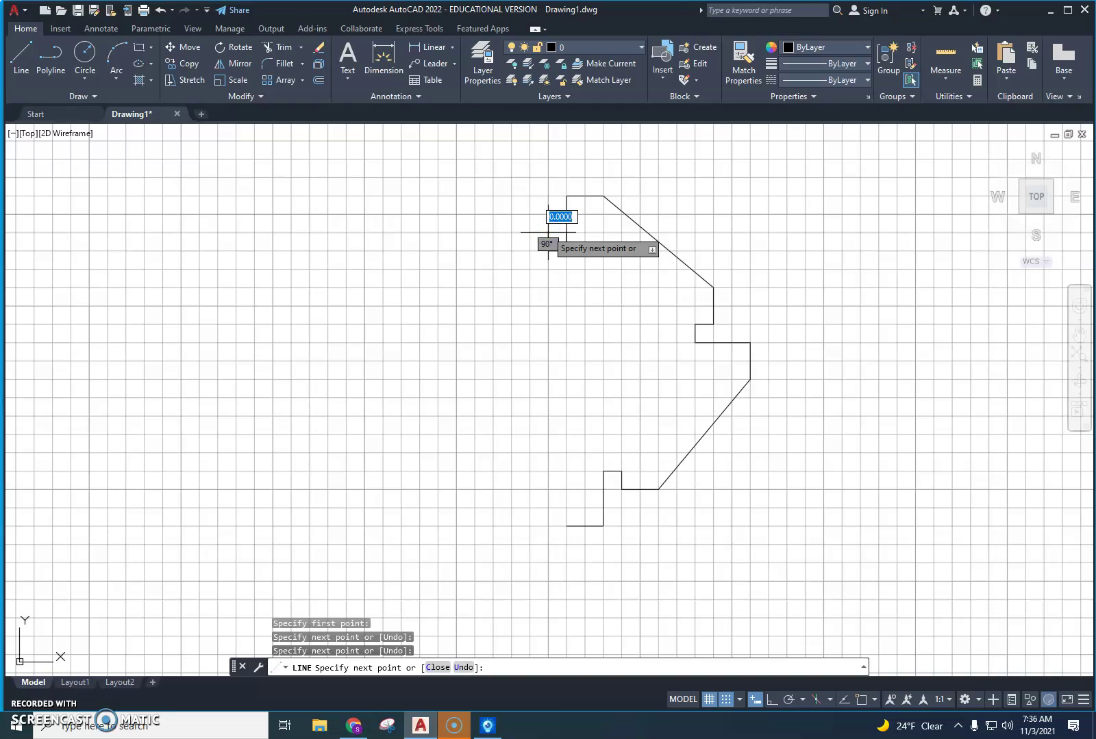
left_click(511, 232)
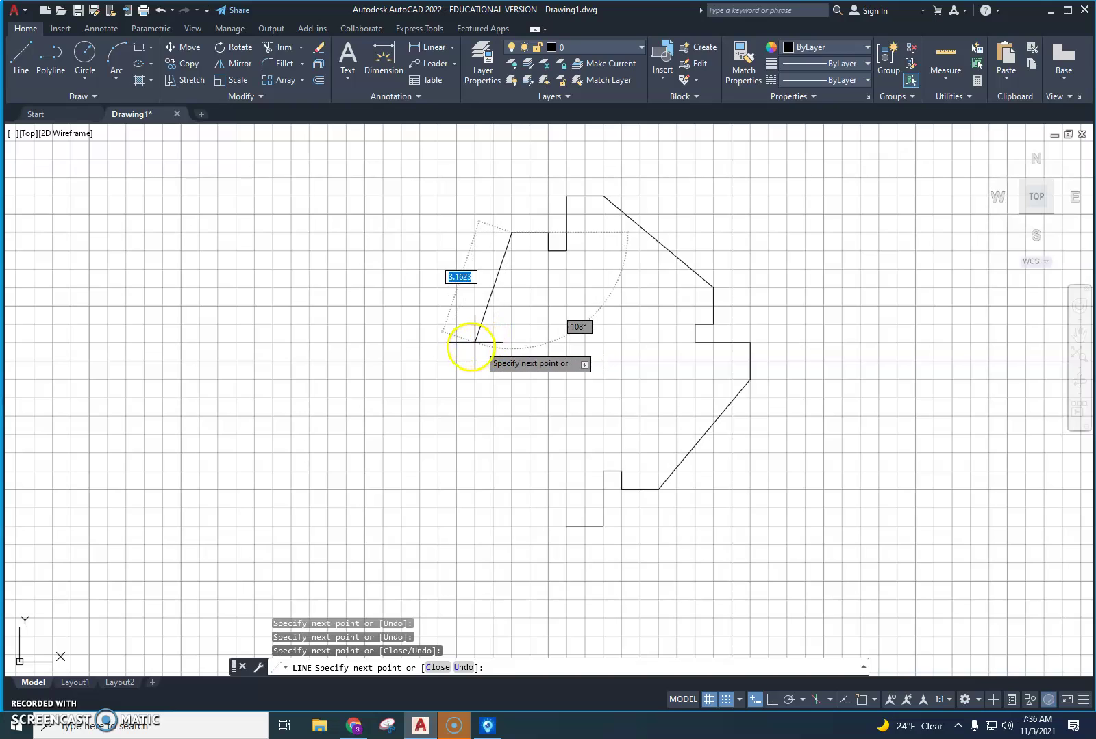
- Draw the upper-left diagonal, 1.0 left edge, left notch and lower-left diagonal to close the outline
left_click(420, 342)
left_click(448, 370)
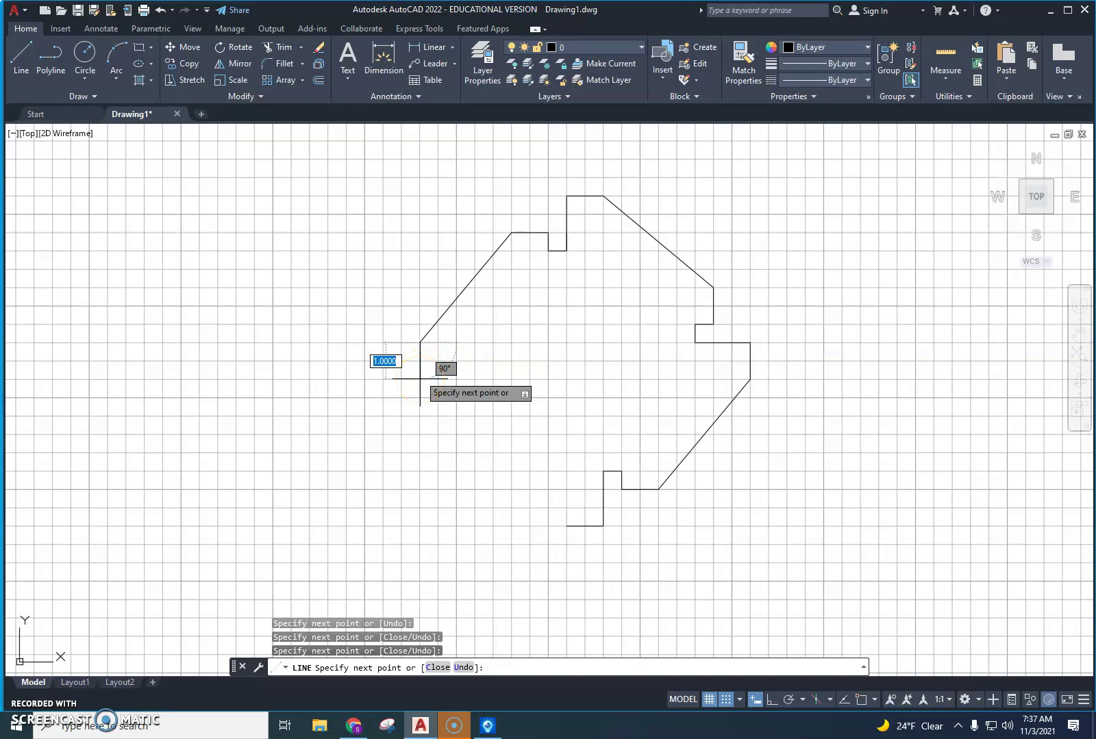
left_click(419, 378)
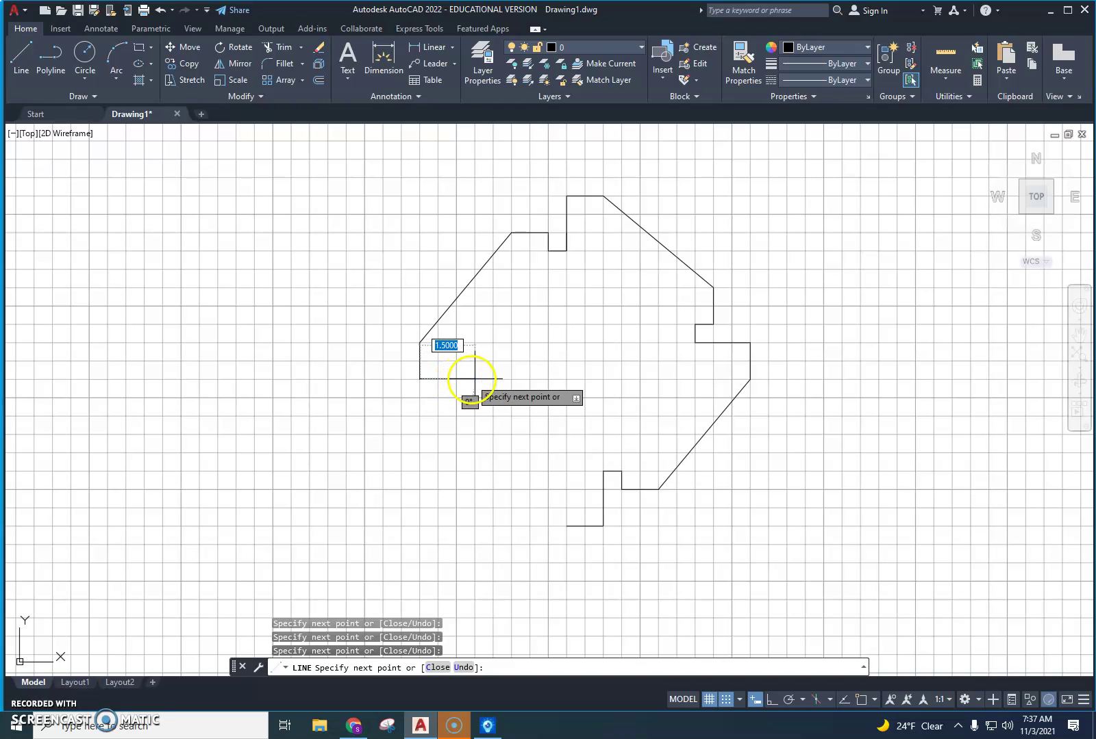
left_click(472, 380)
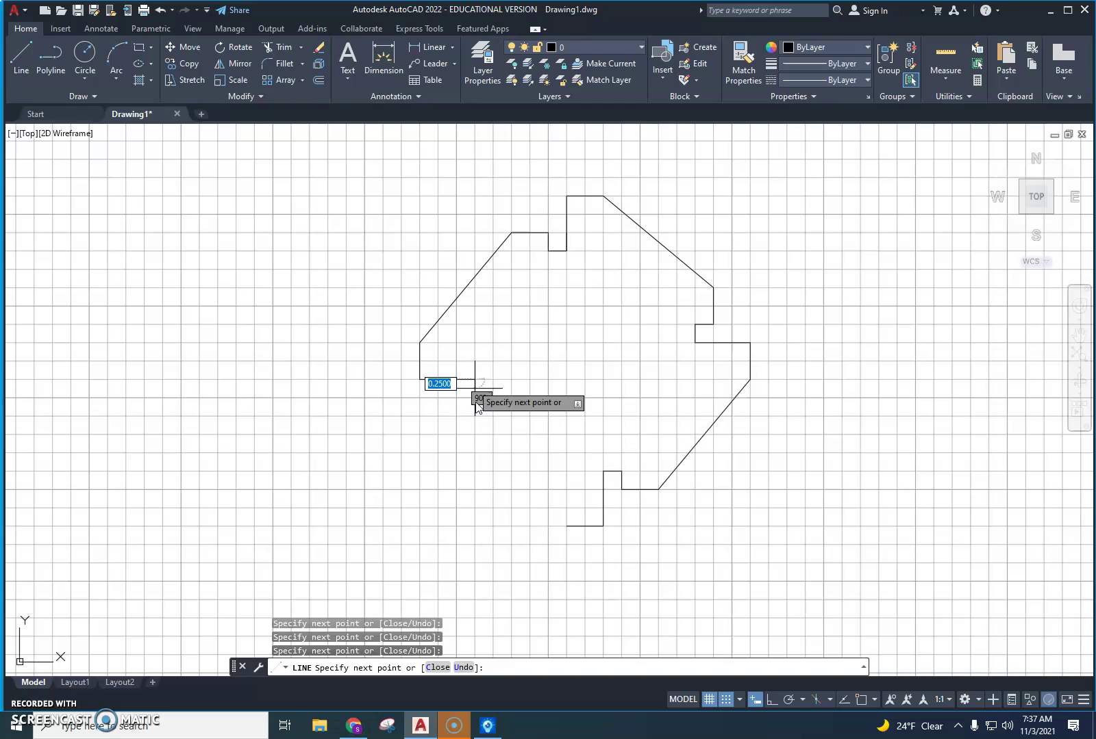
left_click(475, 397)
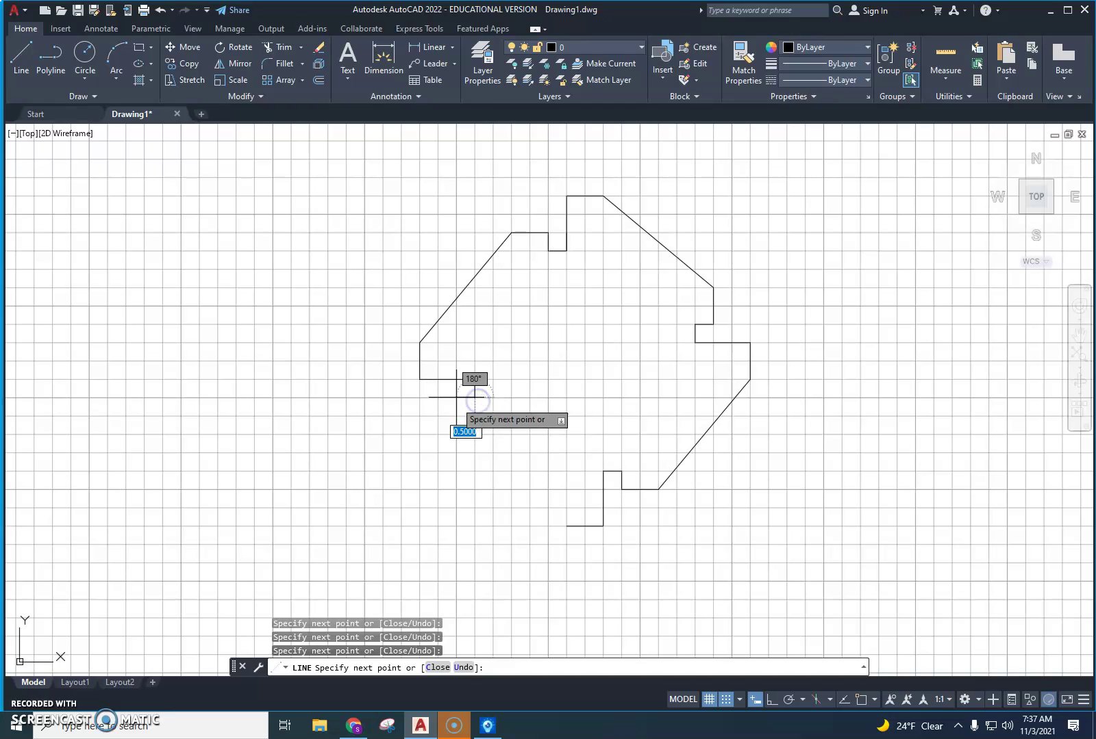
left_click(456, 397)
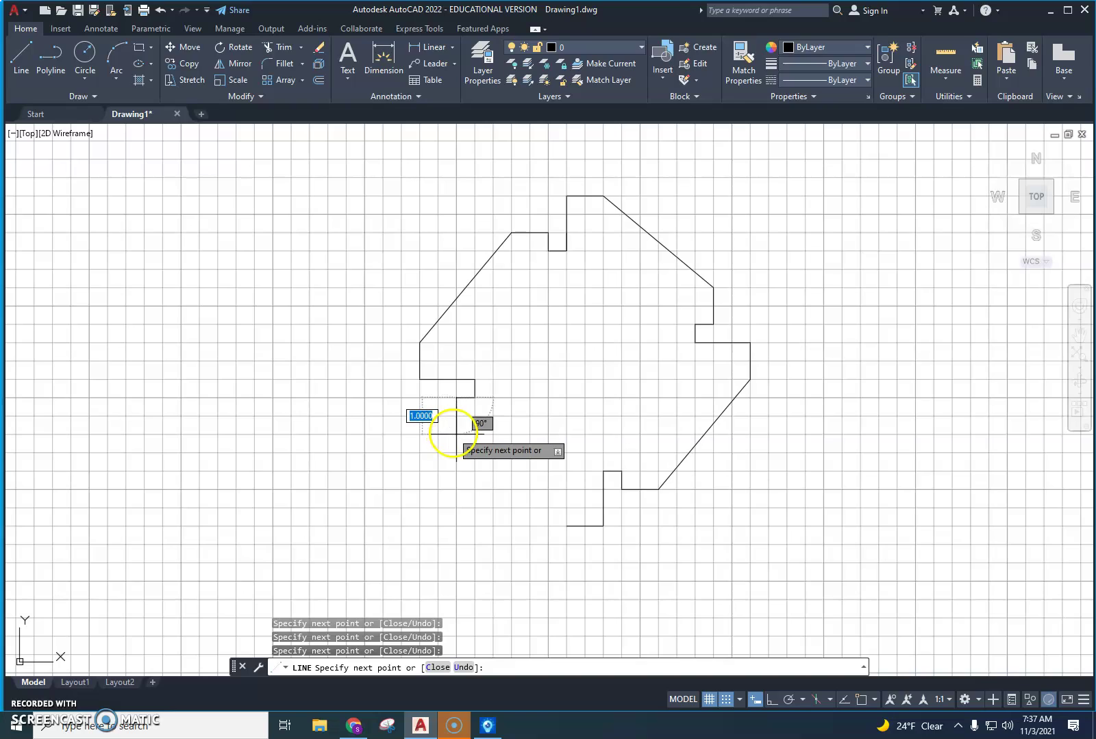
left_click(456, 435)
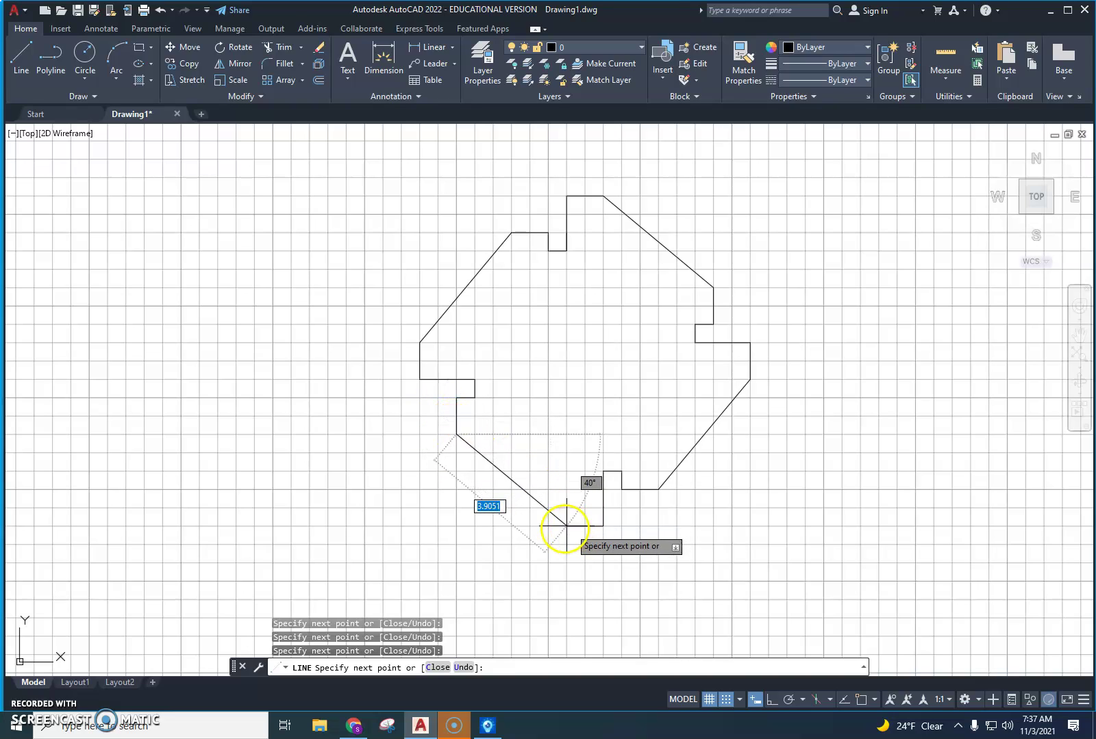
left_click(567, 526)
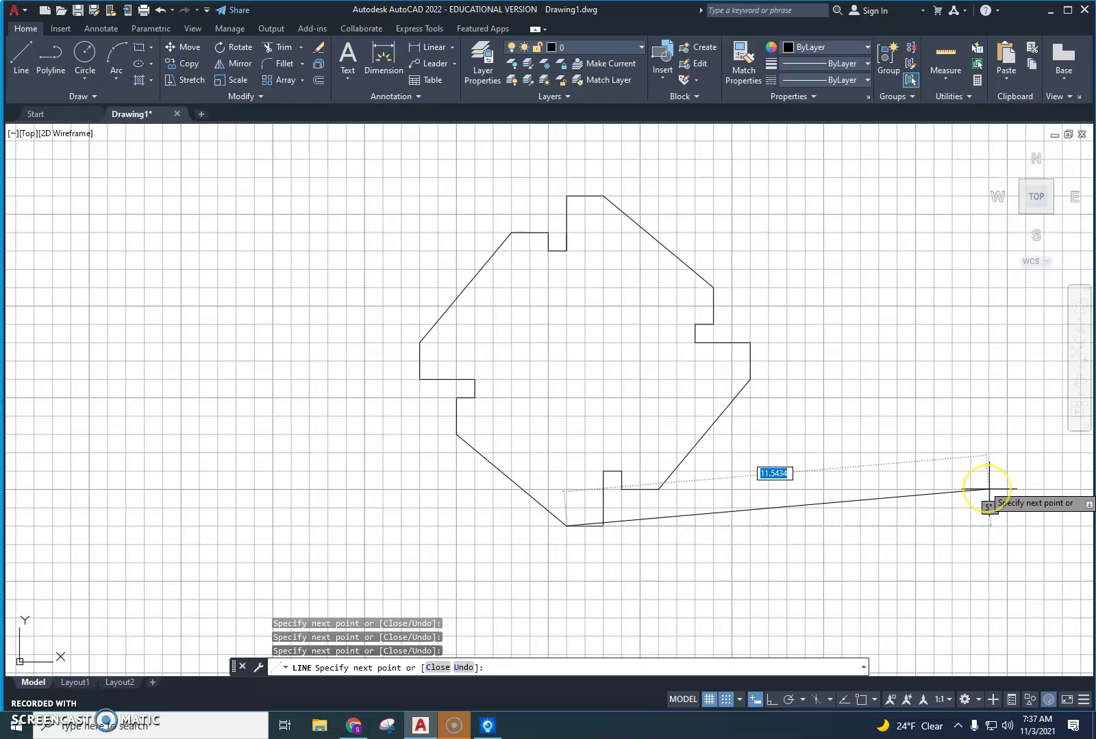
key("Escape")
key("Escape")
key("Escape")
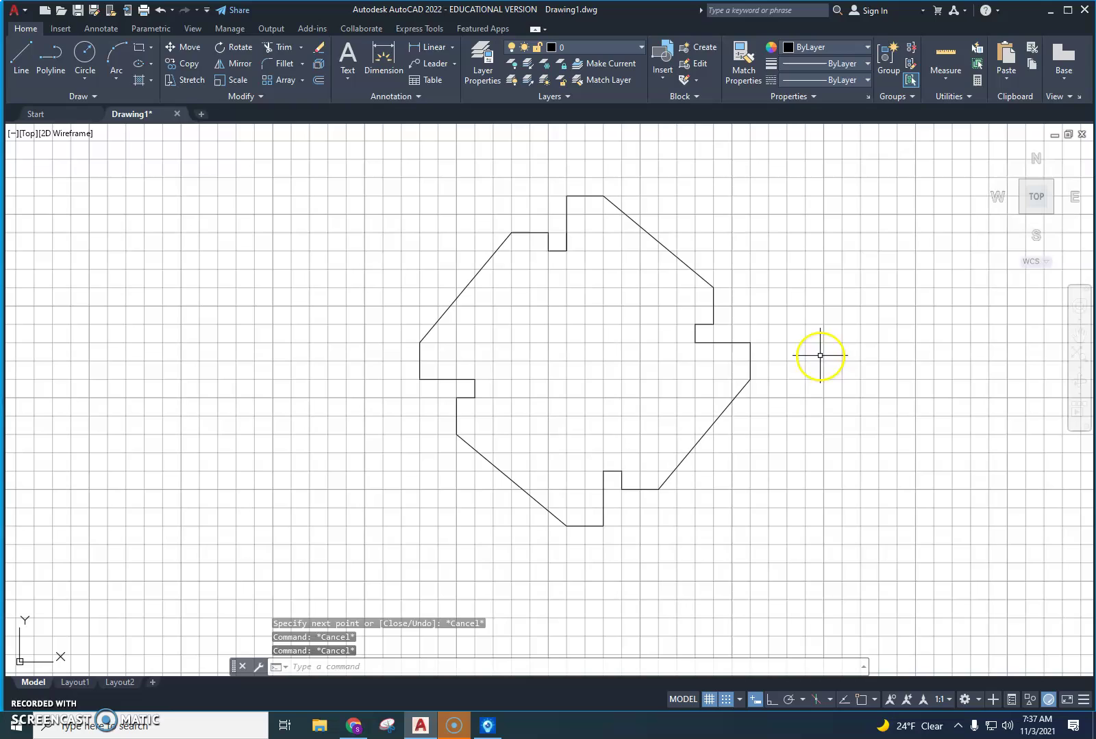
left_click(86, 75)
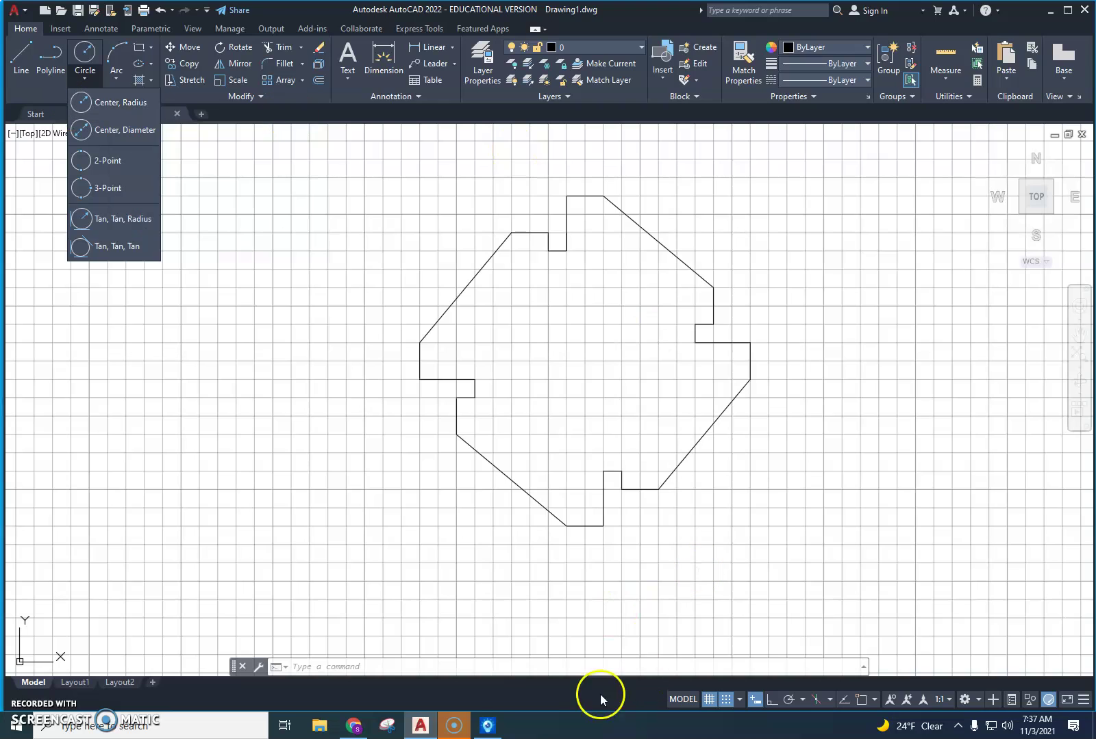
left_click(489, 726)
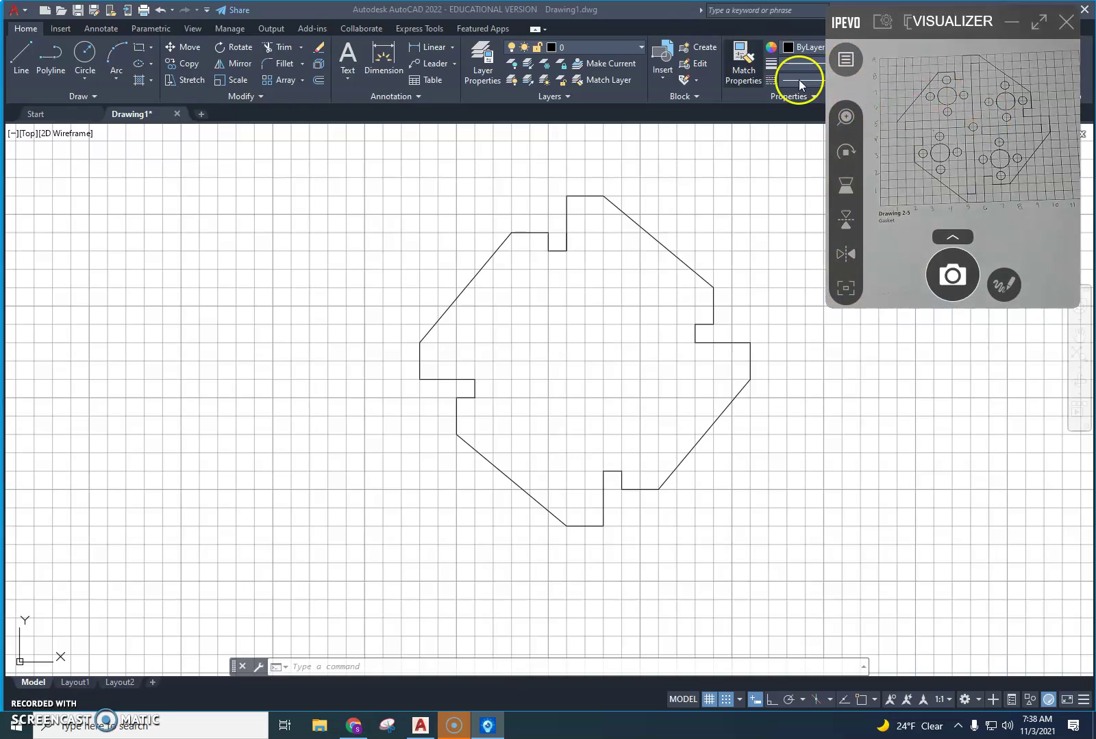
left_click(76, 76)
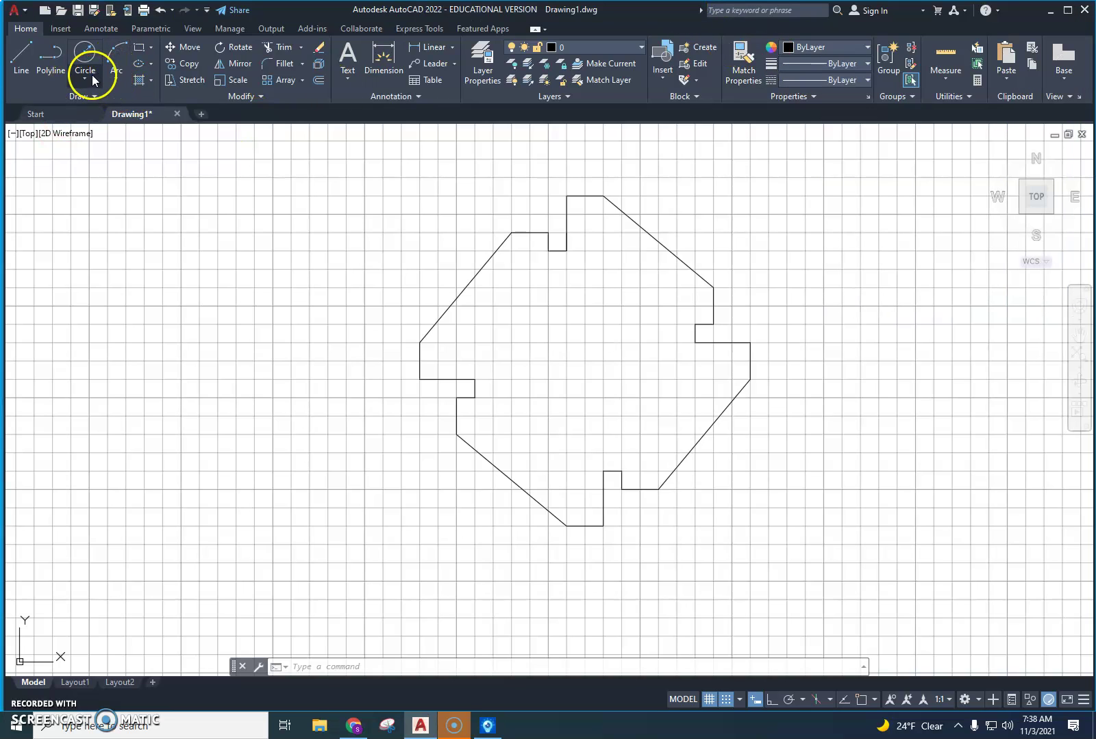
left_click(87, 77)
left_click(98, 102)
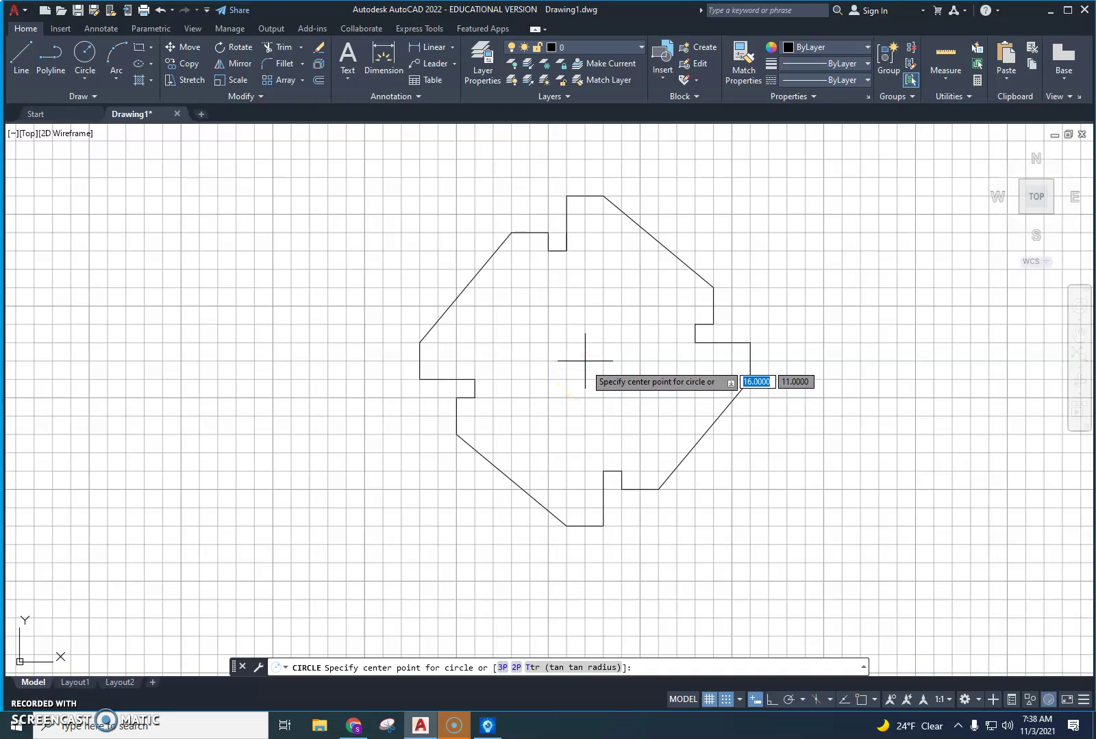
left_click(585, 360)
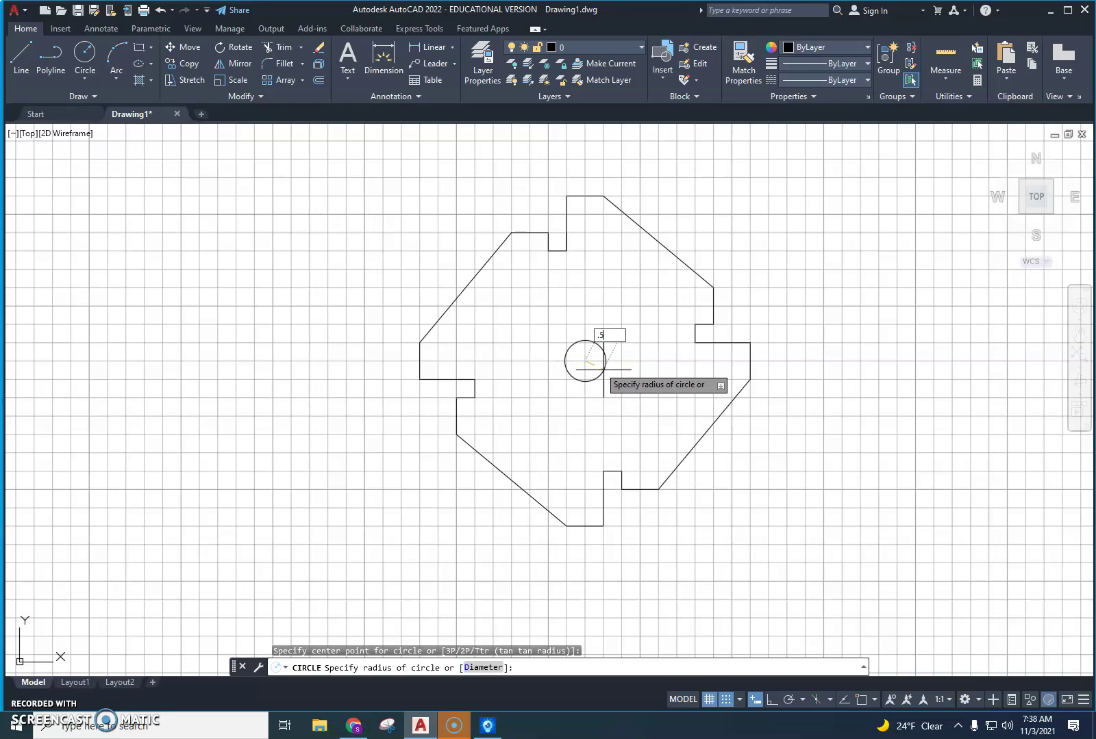
type(".5")
key("Return")
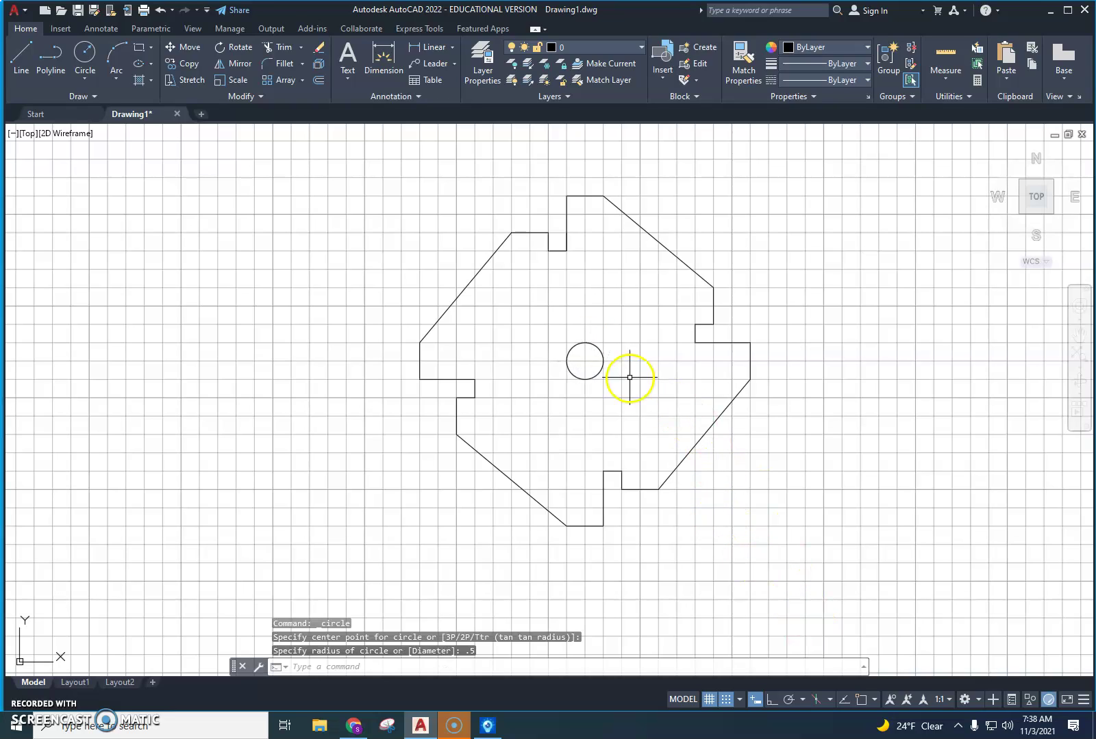
key("Escape")
key("Escape")
left_click(597, 344)
left_click(601, 327)
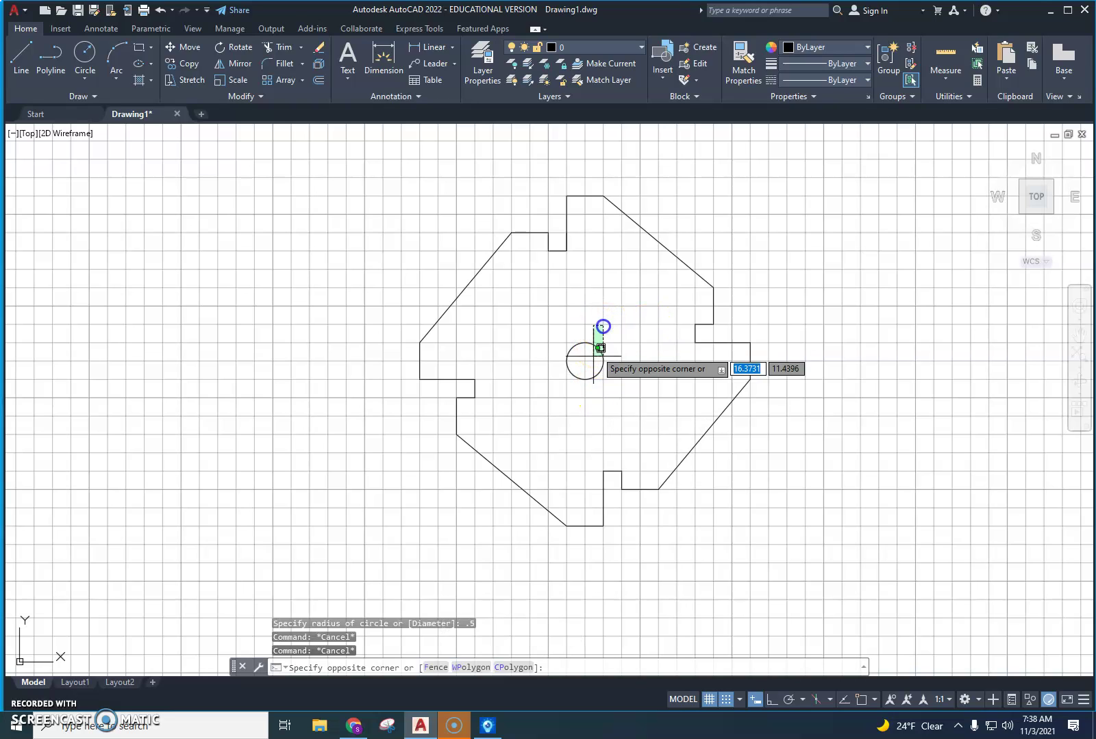
key("Delete")
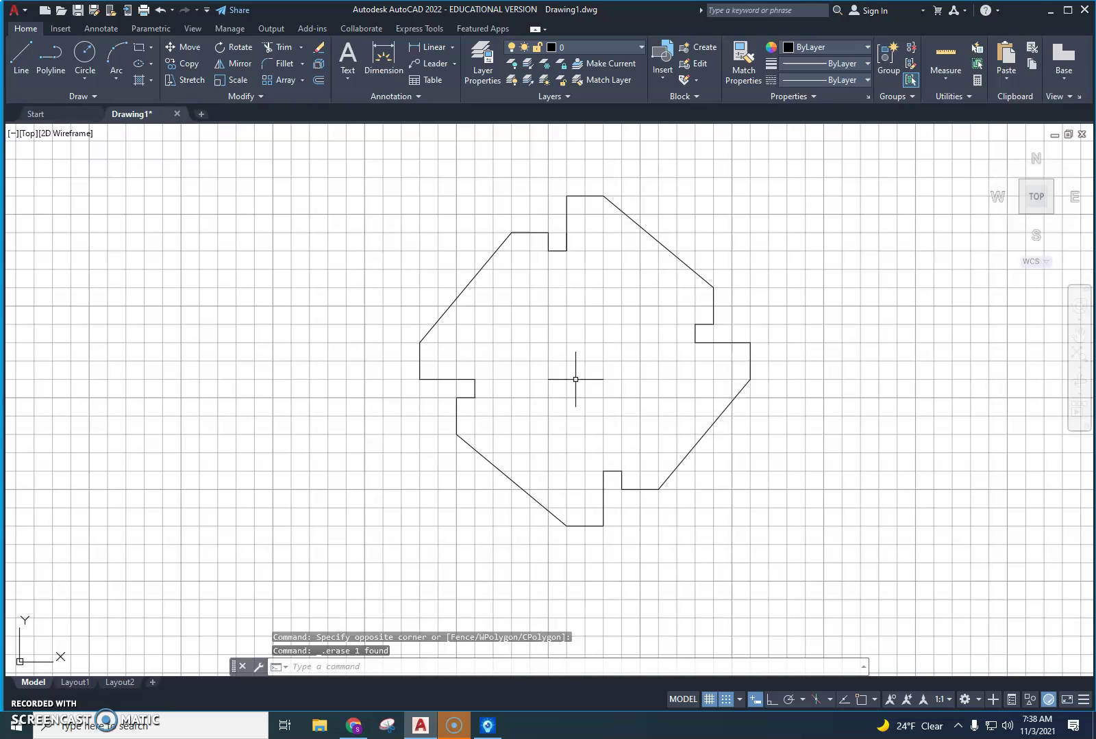
- Draw a 0.5-diameter circle near the gasket's centre
left_click(80, 79)
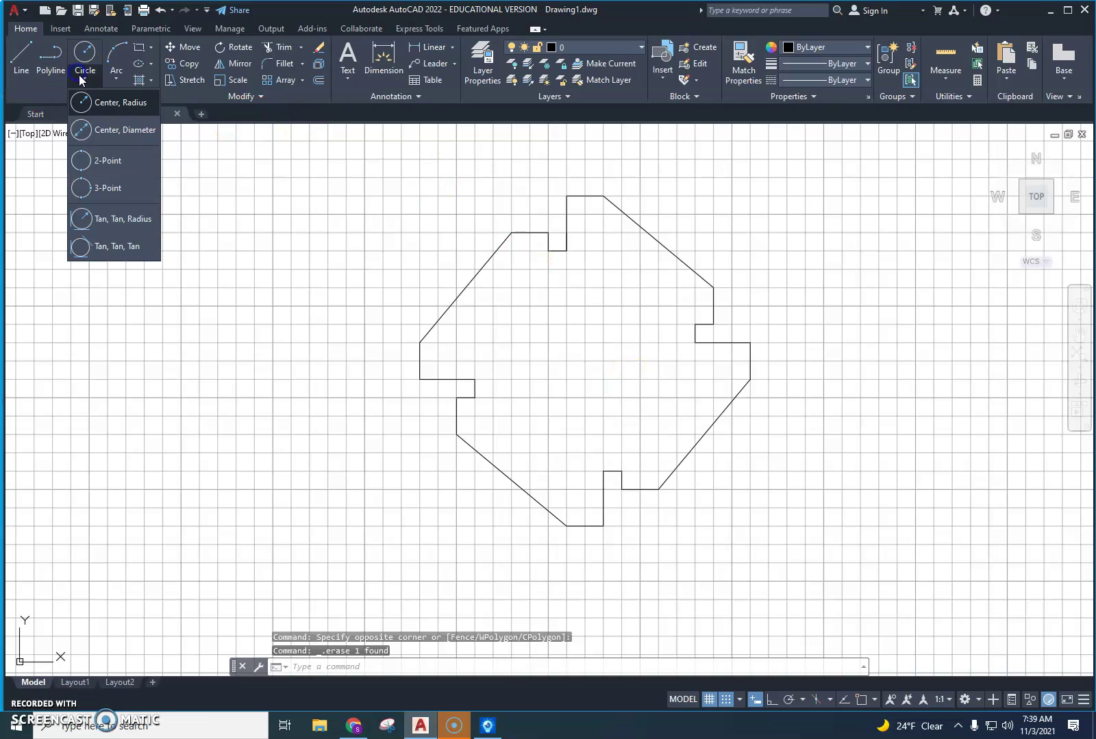
left_click(125, 131)
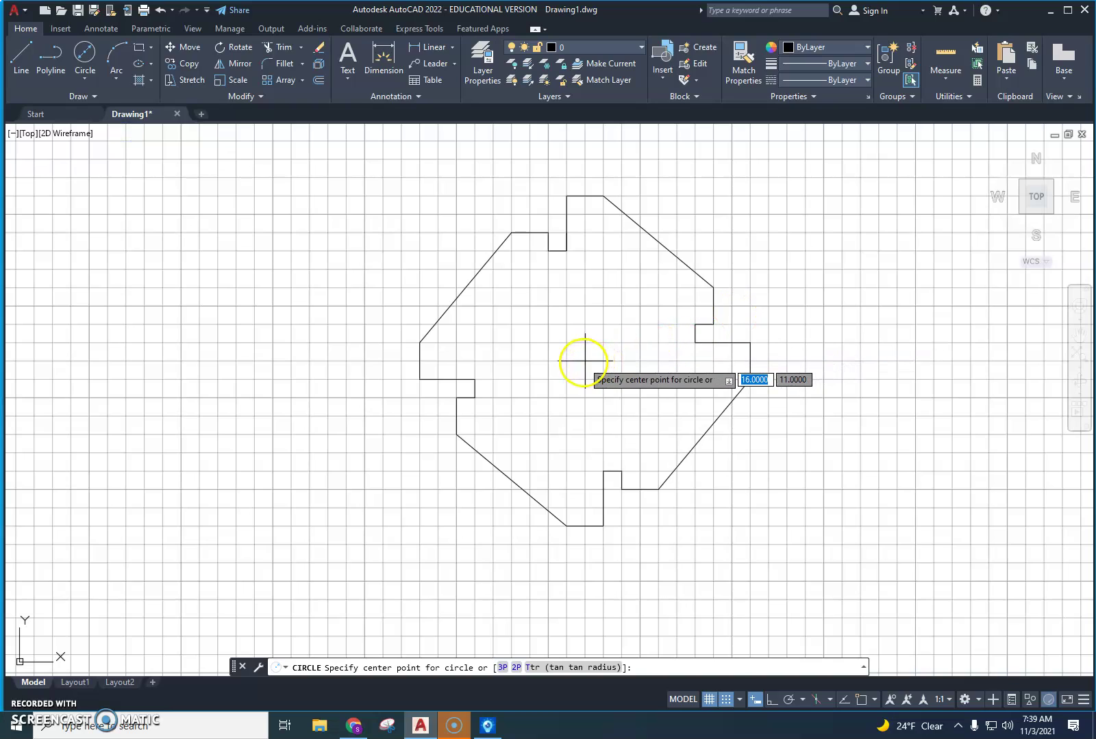
left_click(585, 361)
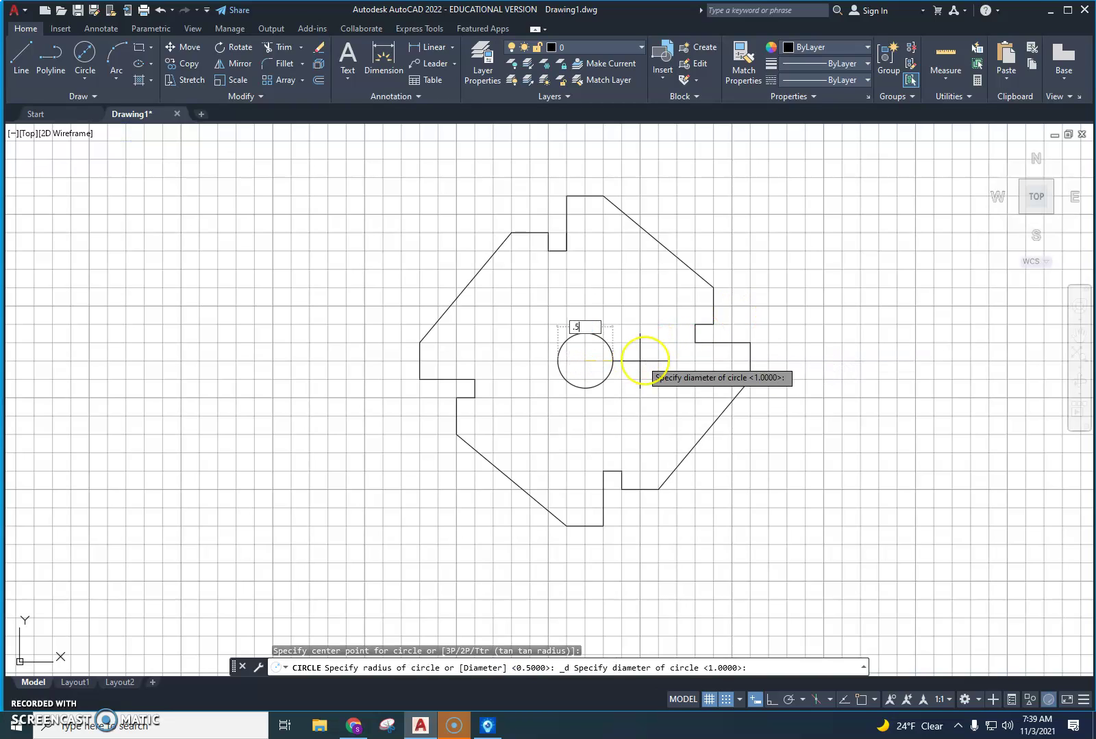
key("Return")
key("Escape")
key("Escape")
key("Escape")
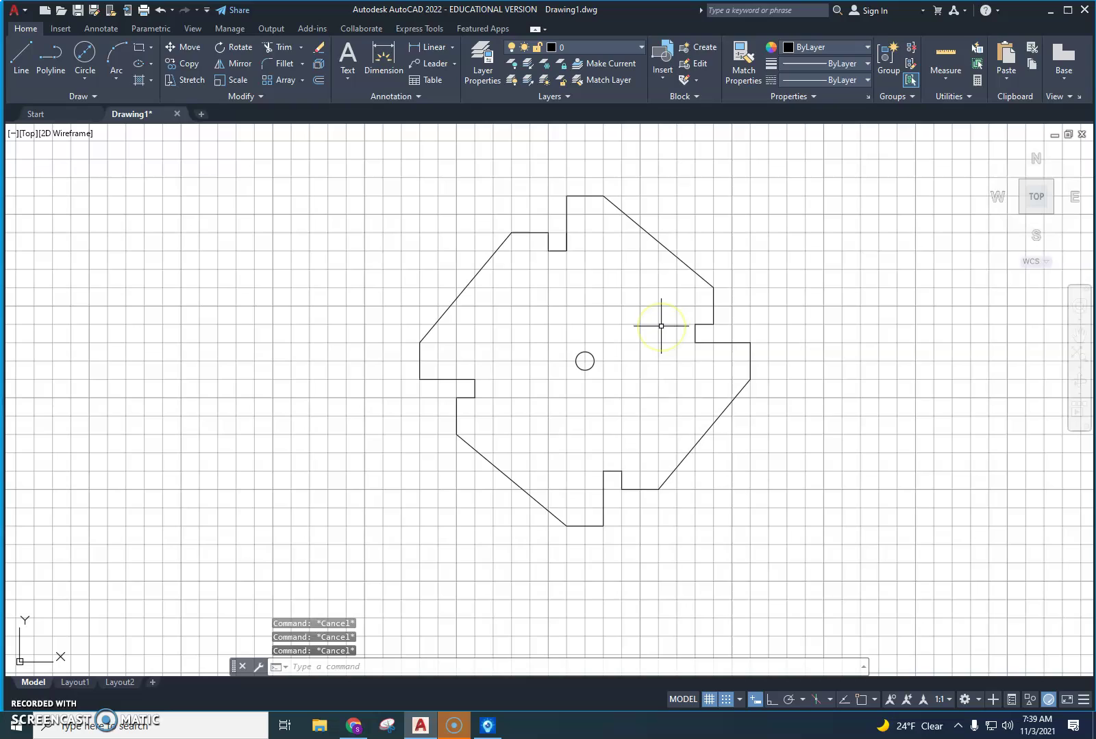
- Draw a 1-diameter circle in the gasket's upper-right area
left_click(84, 80)
left_click(115, 131)
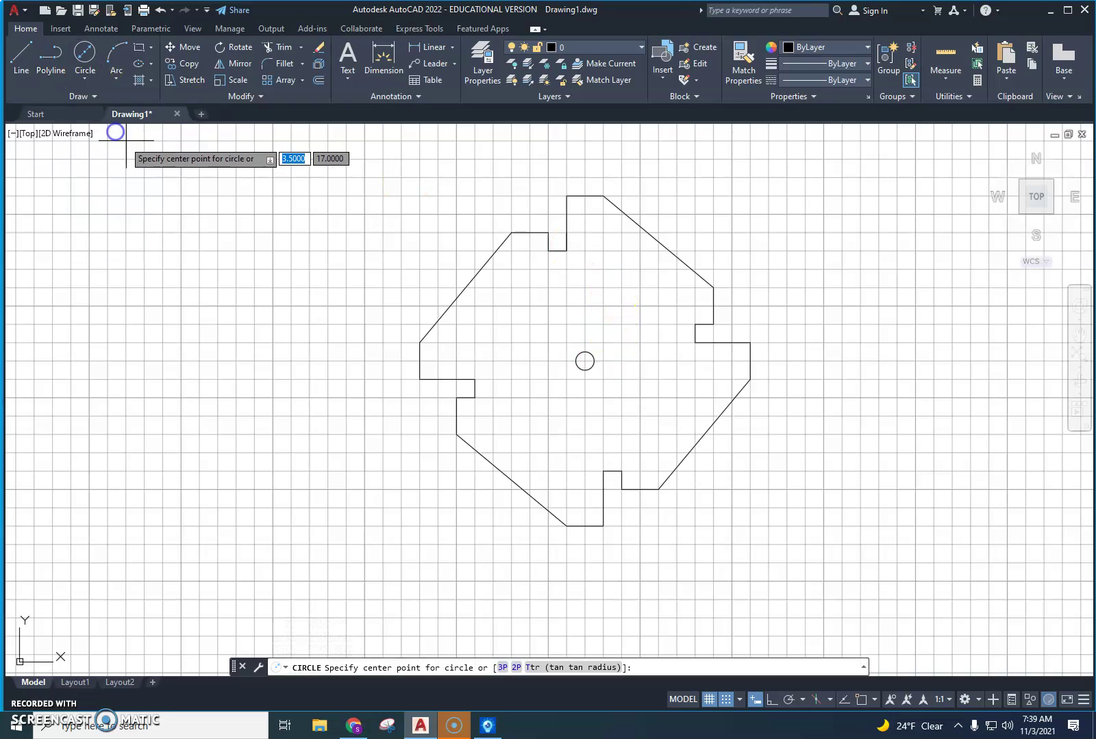
left_click(659, 303)
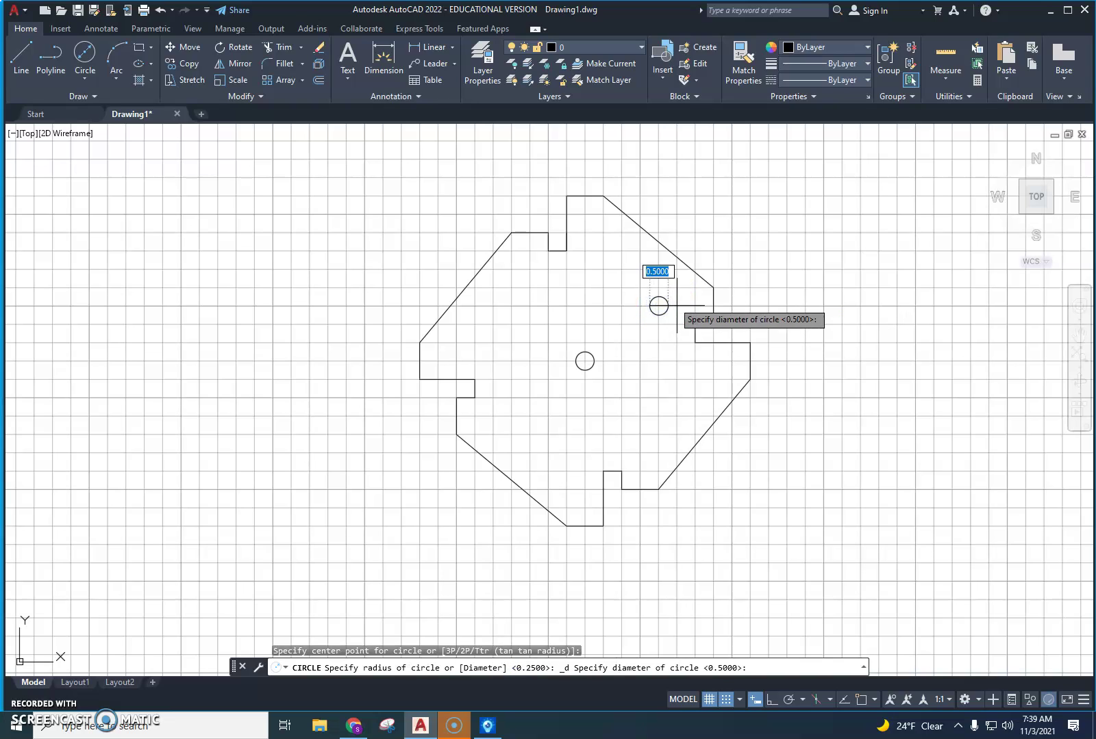
type("1")
key("Return")
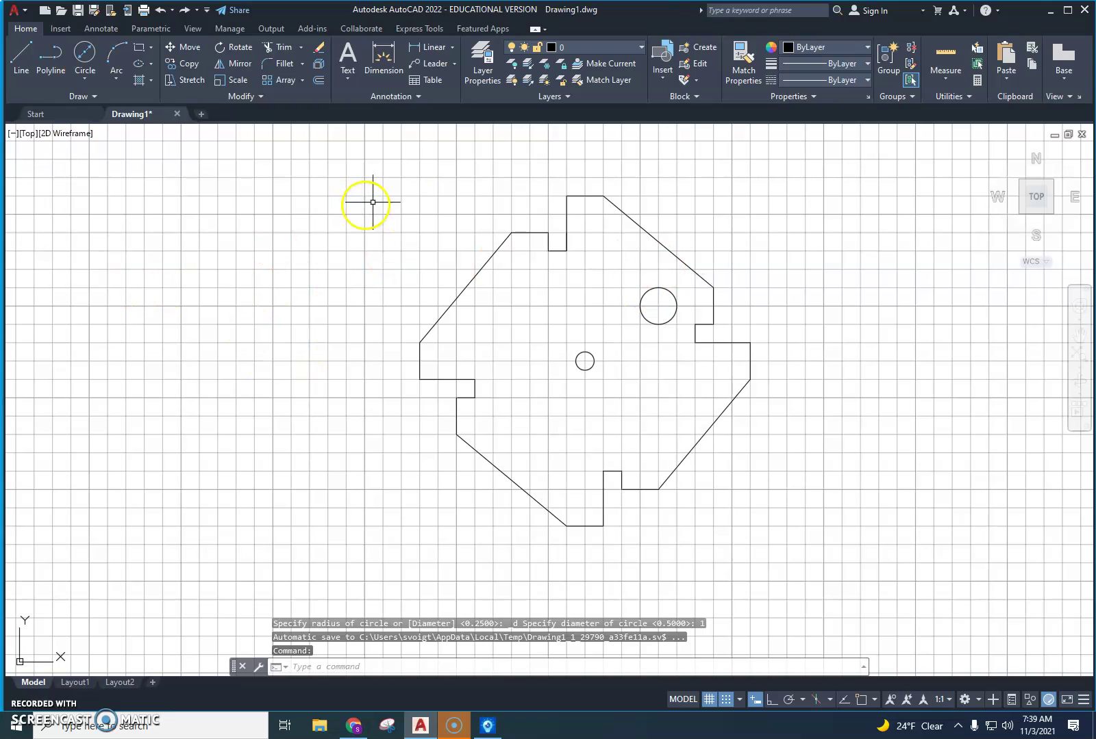
key("Escape")
key("Escape")
- Copy the 0.5 hole to the left, top, right and bottom of the 1-diameter hole
left_click(584, 352)
left_click(592, 347)
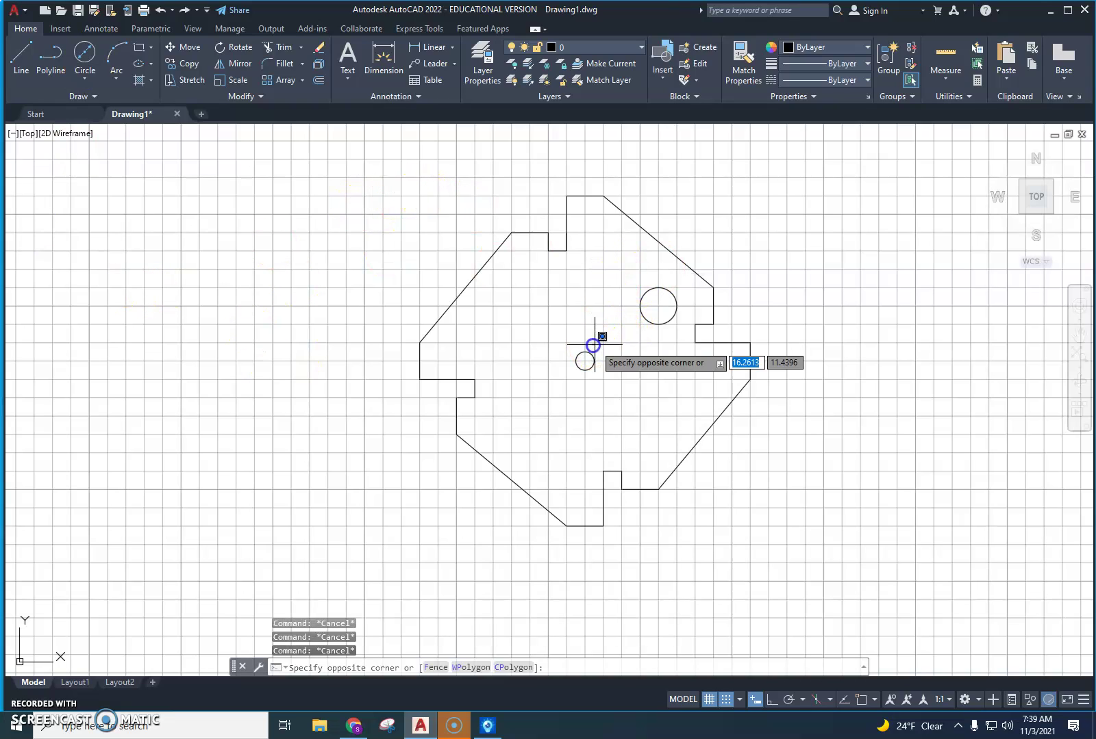
left_click(234, 63)
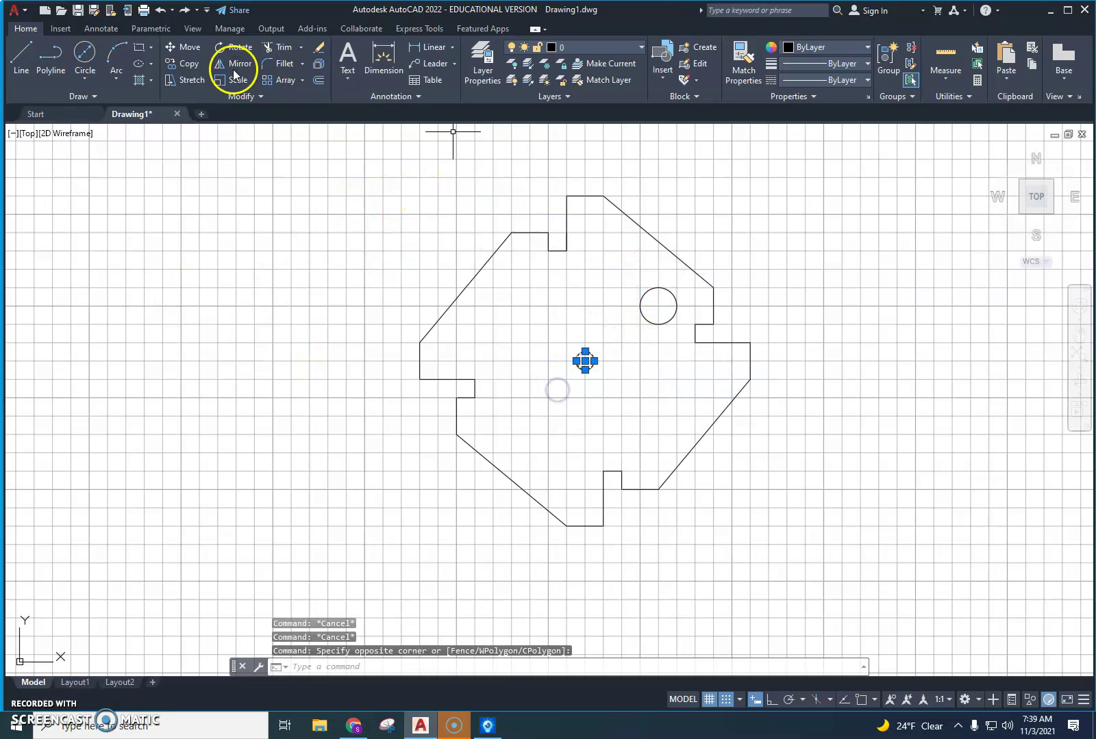
left_click(184, 65)
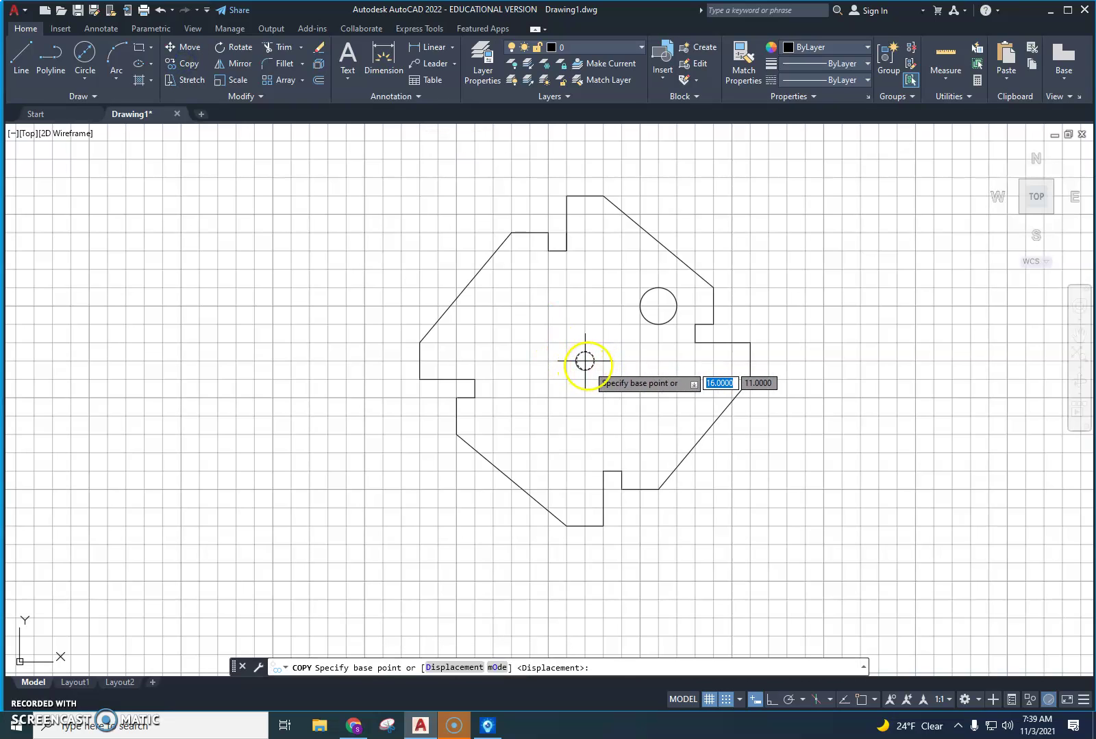
left_click(584, 361)
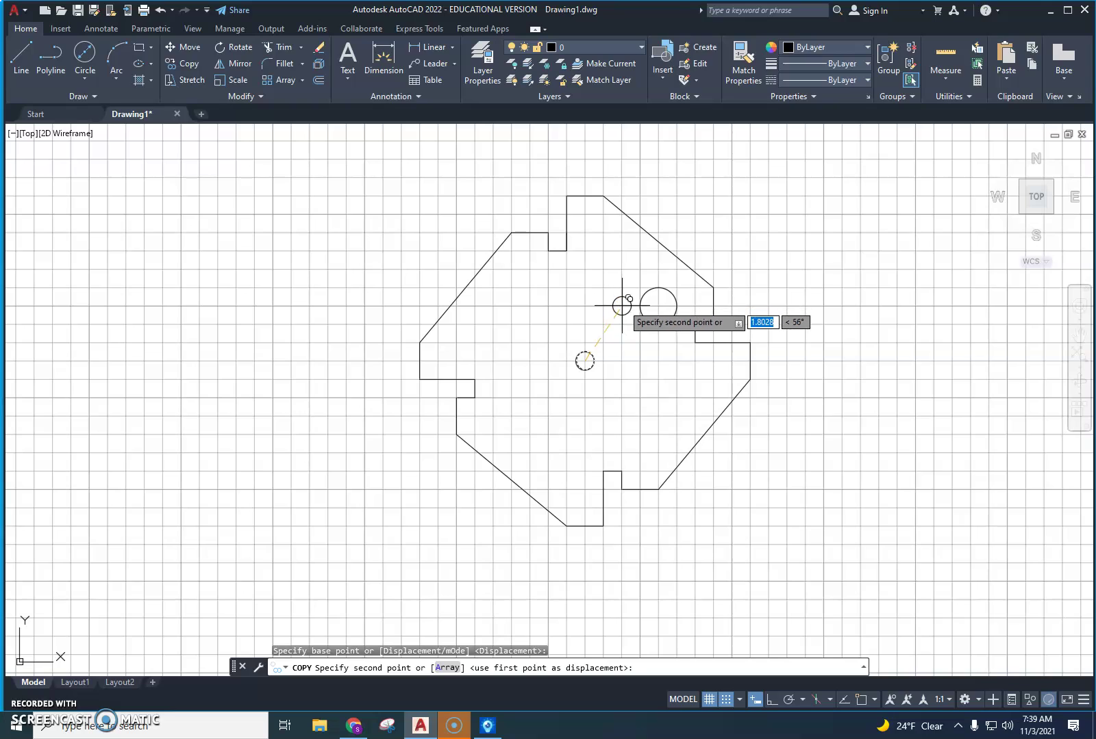
left_click(621, 305)
left_click(658, 270)
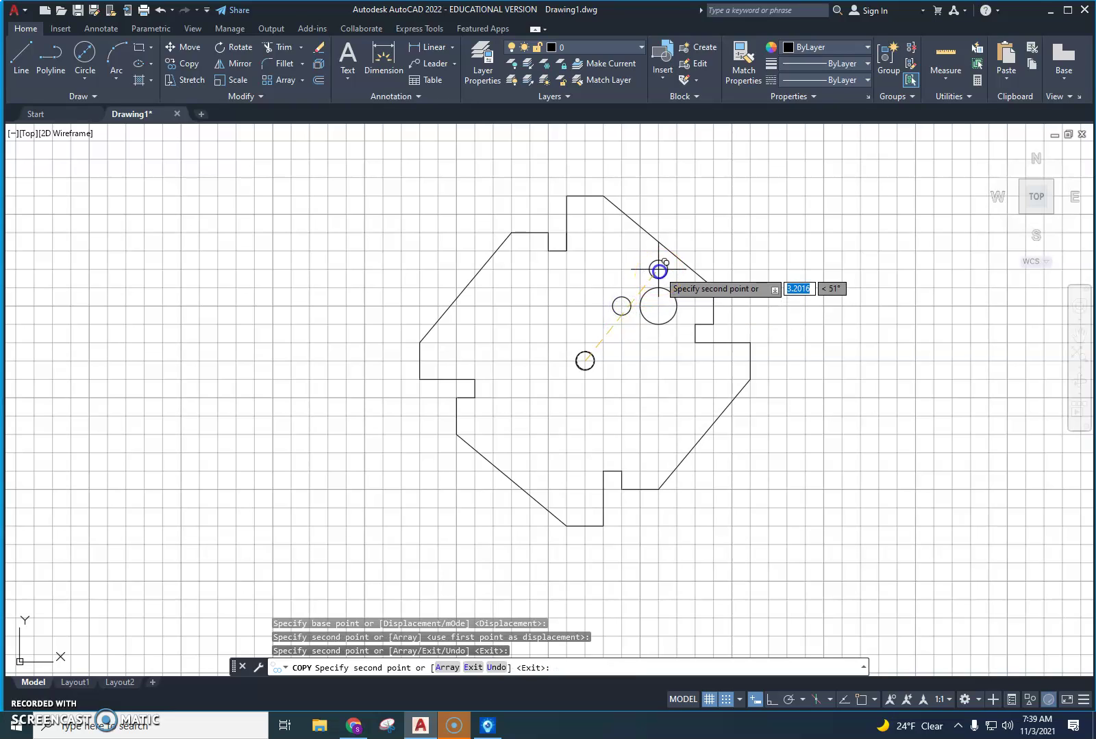
left_click(695, 307)
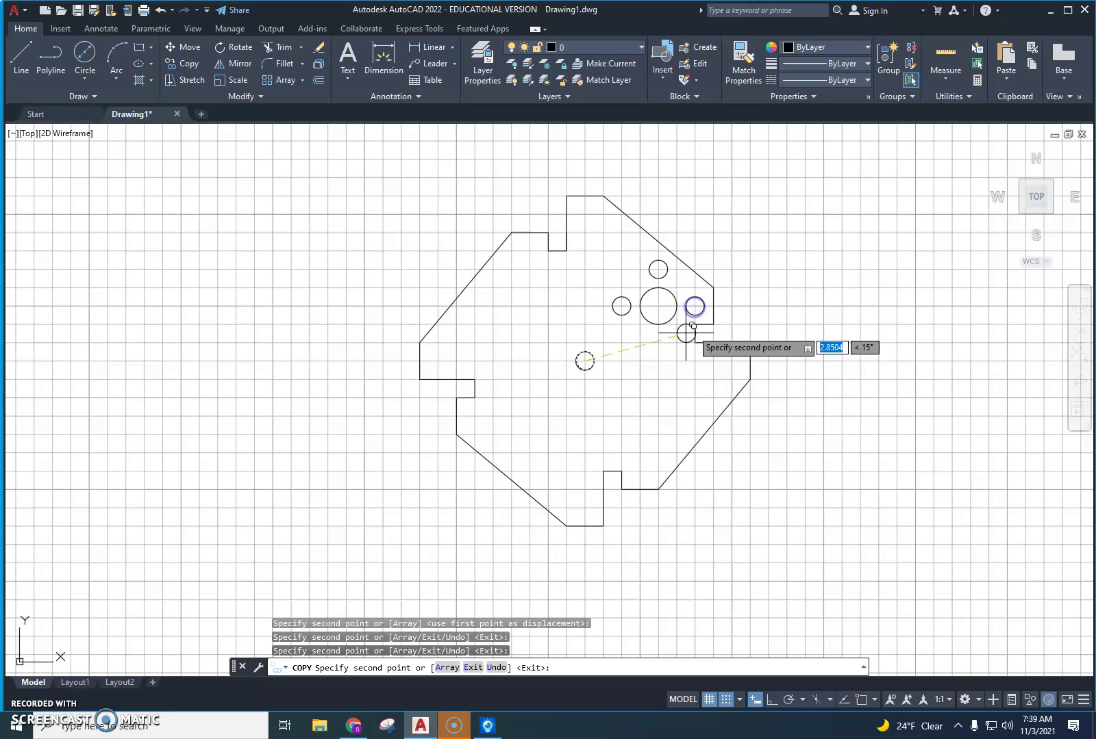
left_click(658, 343)
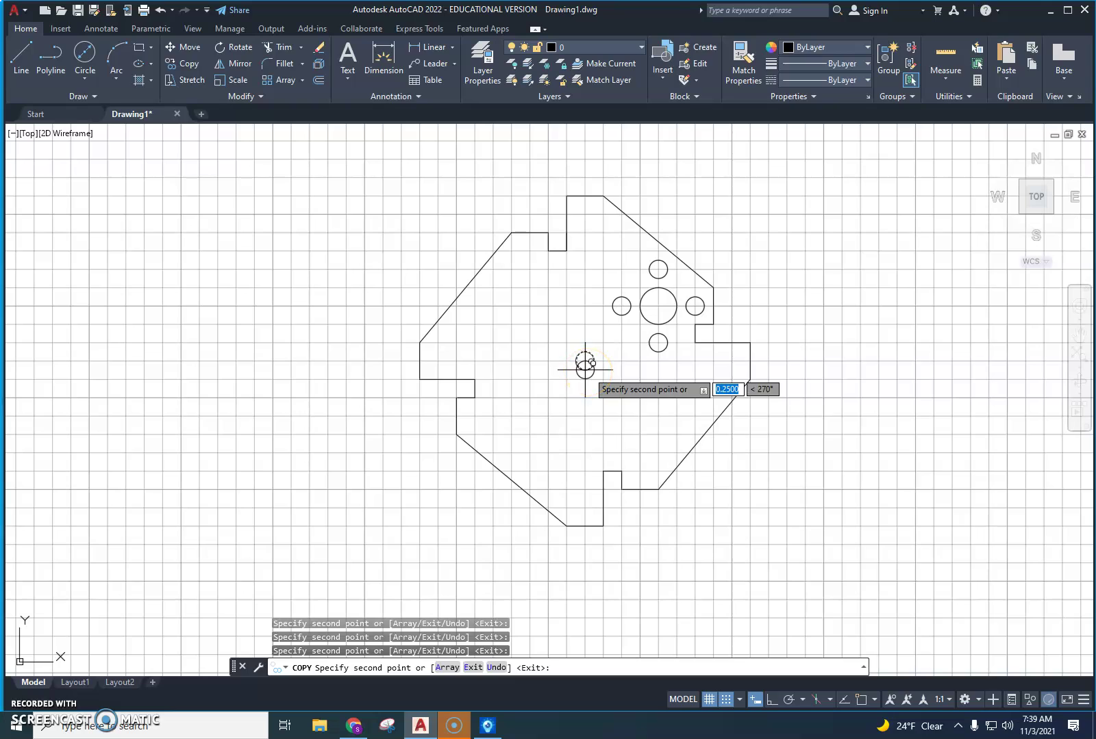
key("Escape")
key("Escape")
- Copy the 1-diameter hole to the upper-left, lower-left and lower-middle positions
left_click(675, 297)
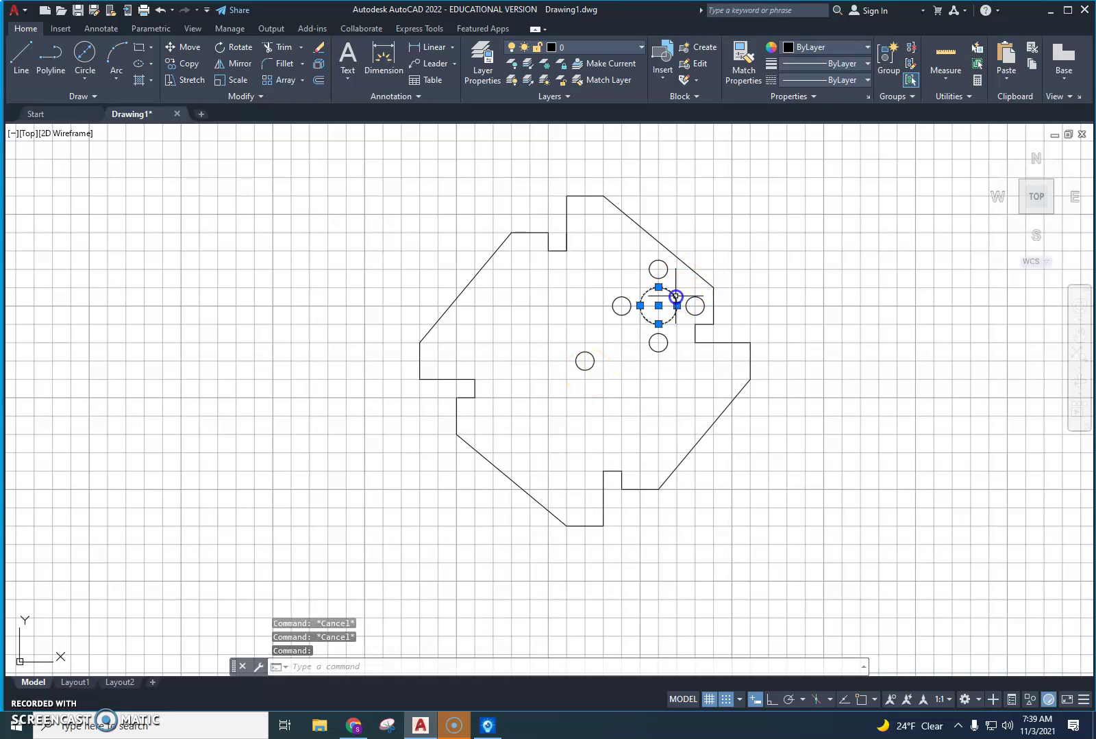
left_click(180, 64)
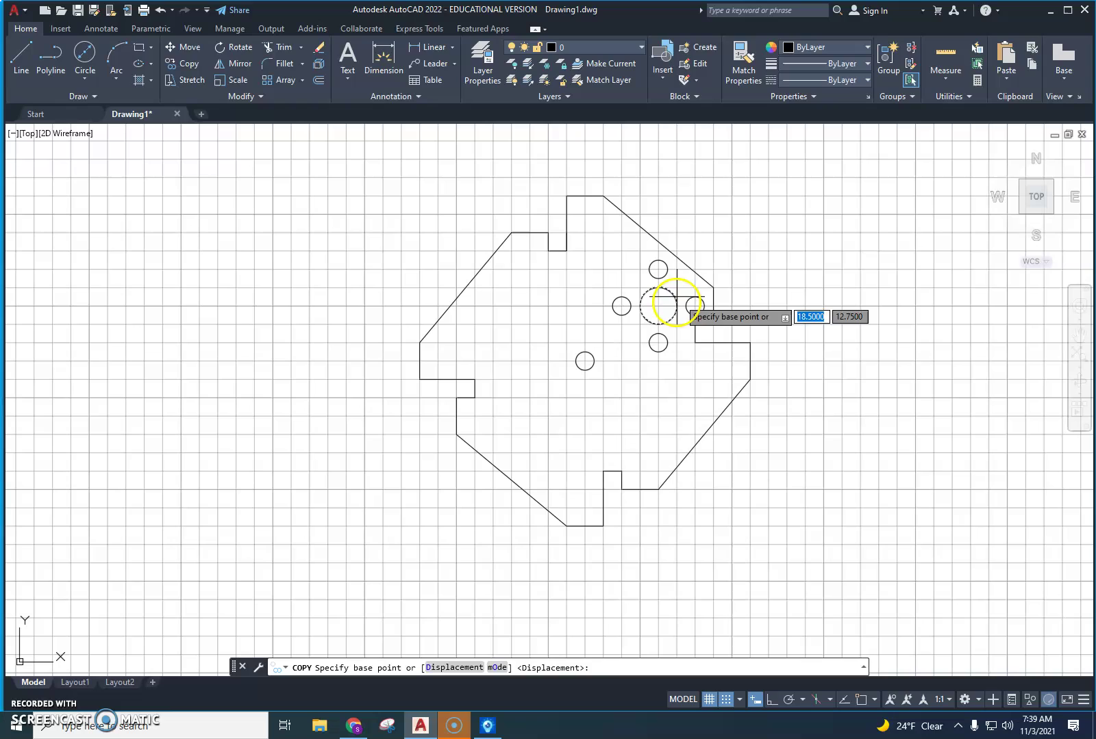
left_click(658, 307)
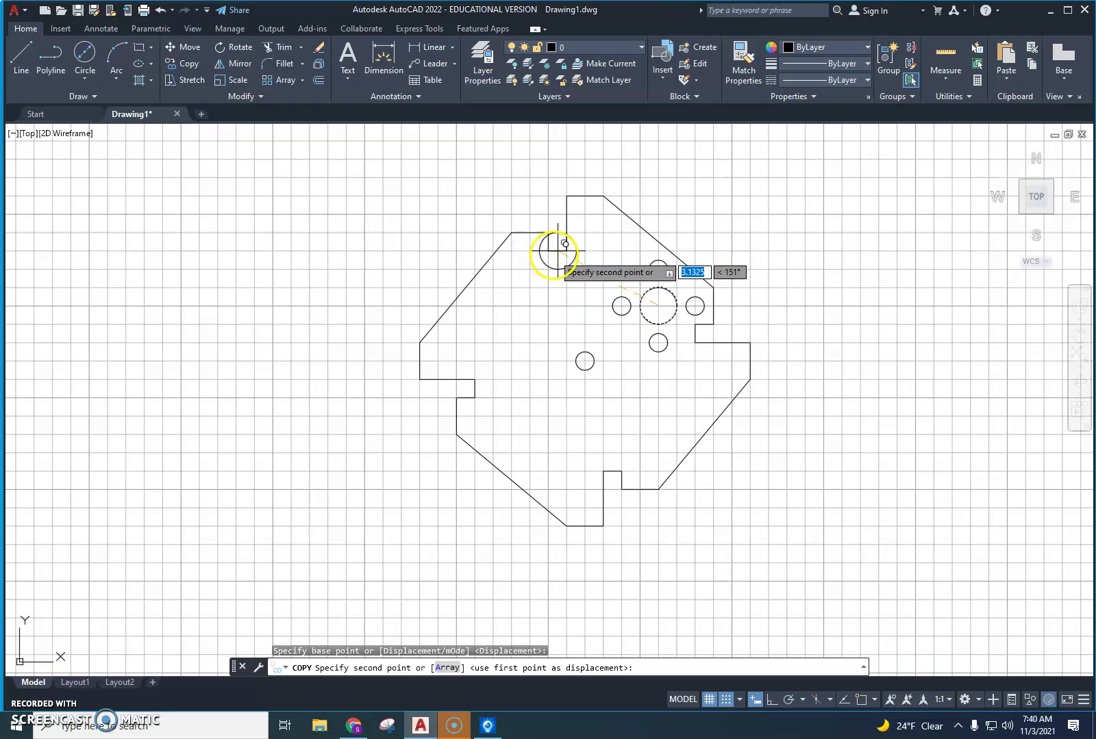
left_click(530, 287)
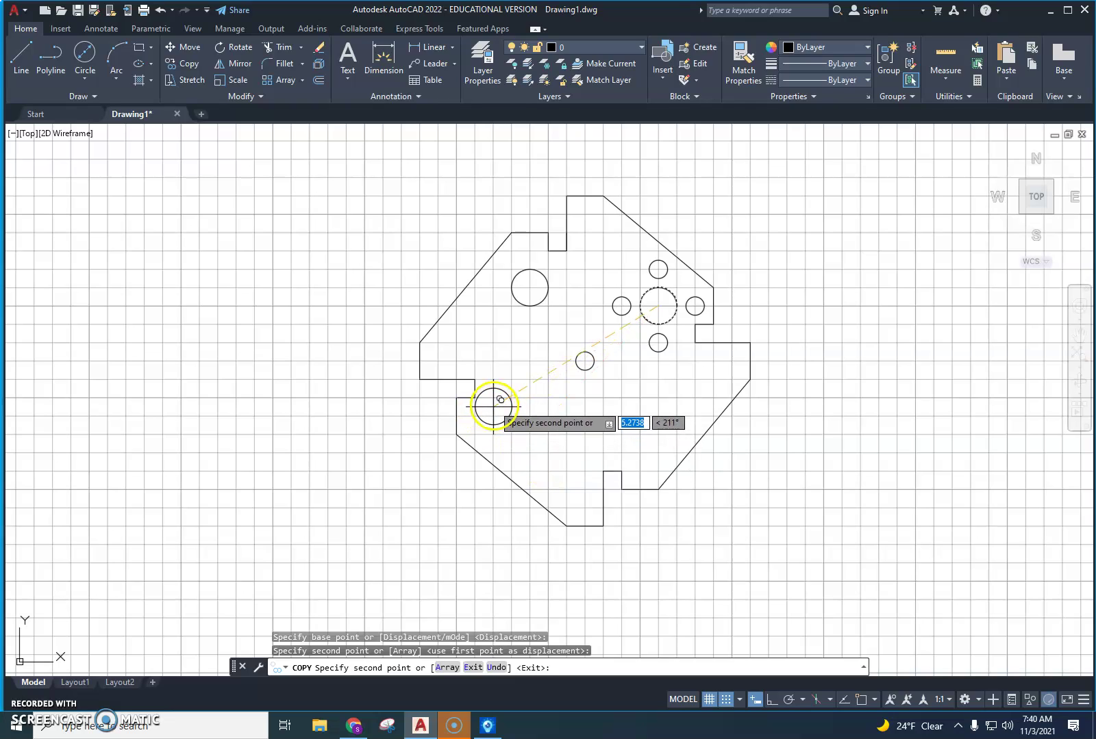
left_click(510, 416)
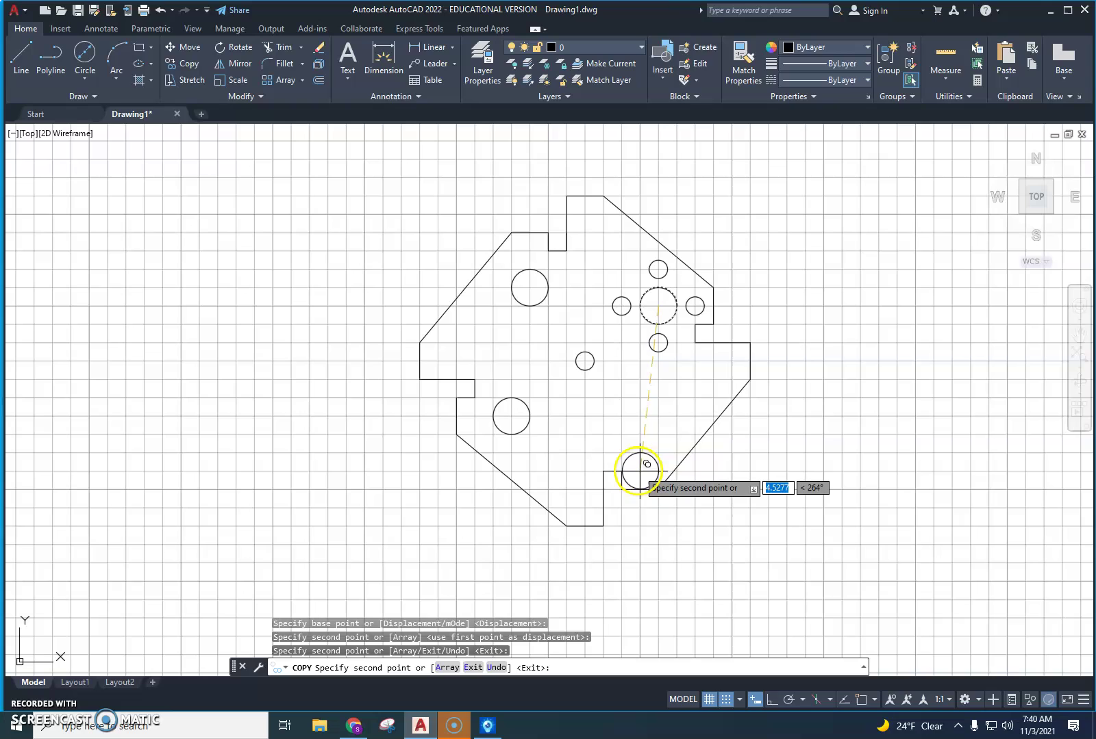
left_click(640, 434)
key("Escape")
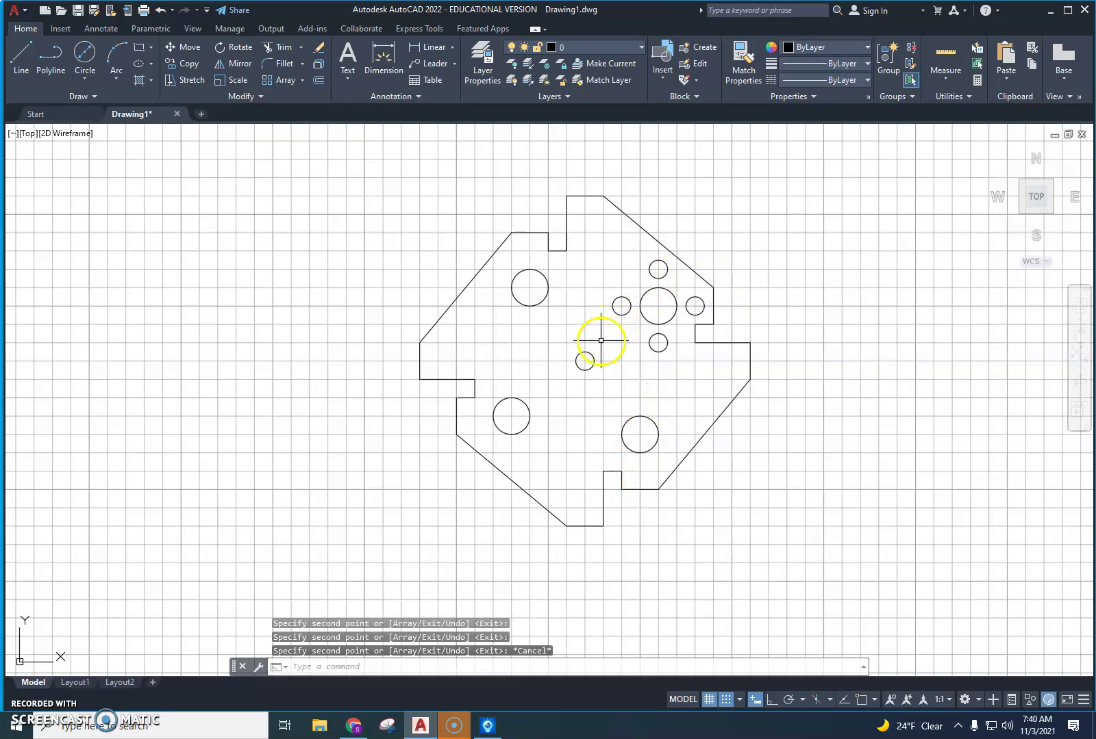
- Copy the centre 0.5 hole to four points around the upper-left large hole
left_click(601, 340)
left_click(582, 367)
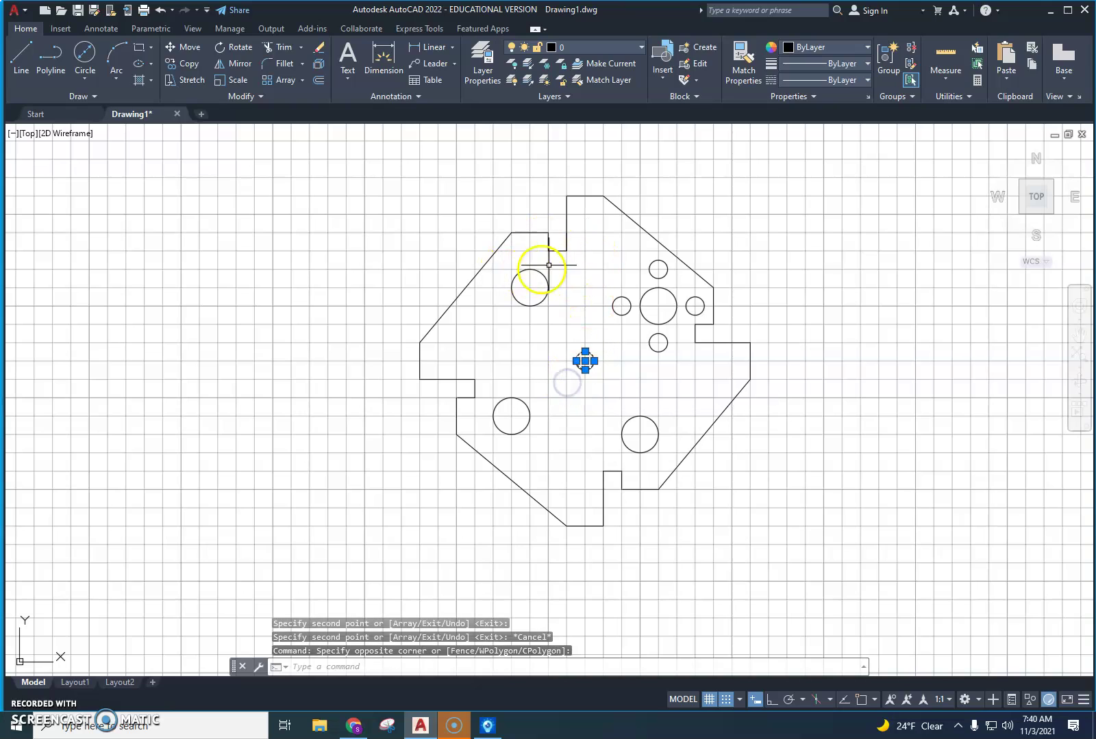
left_click(174, 64)
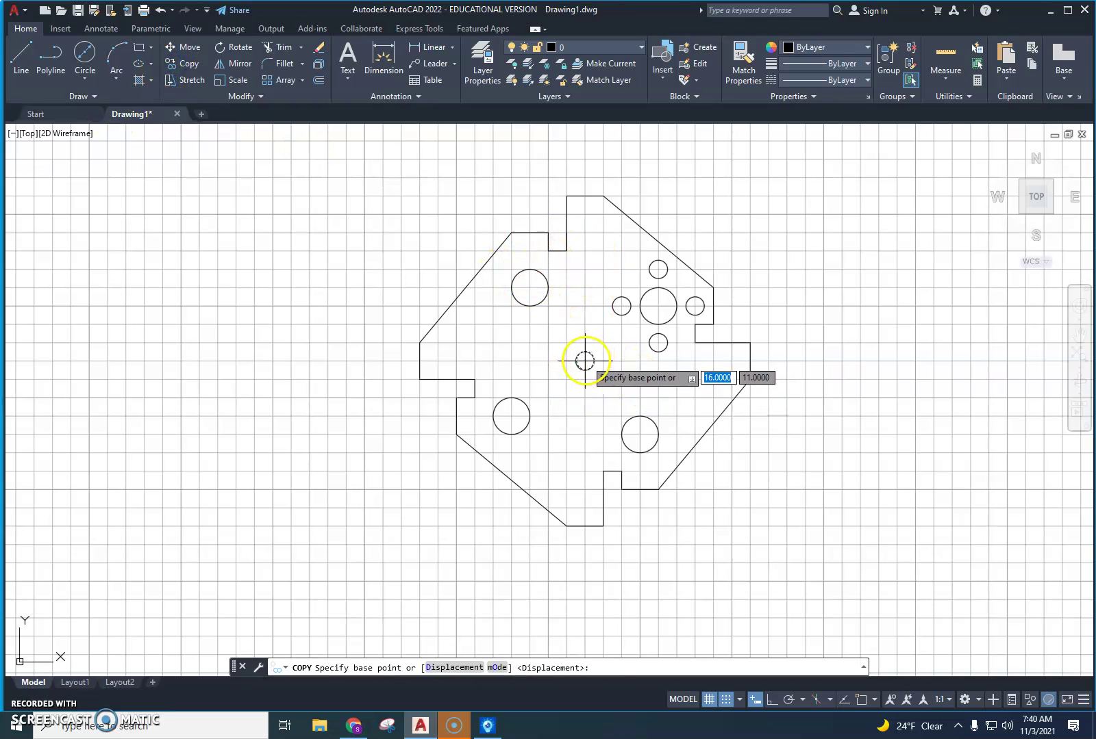
left_click(585, 361)
left_click(566, 288)
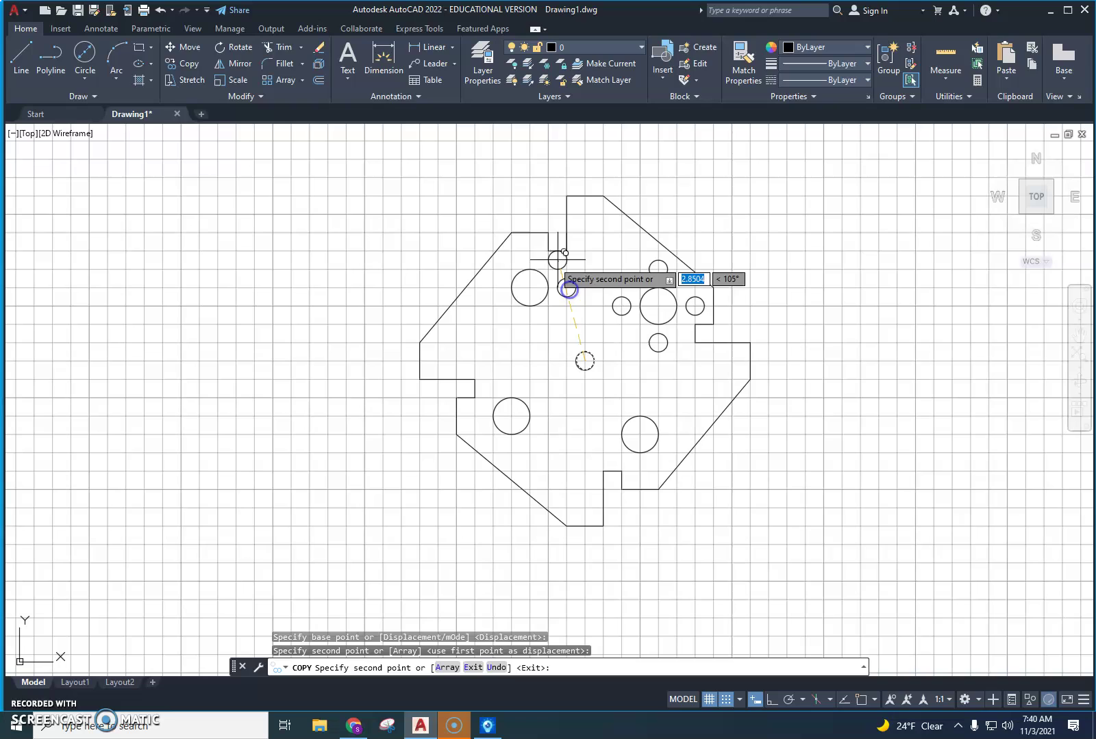
left_click(529, 252)
left_click(493, 288)
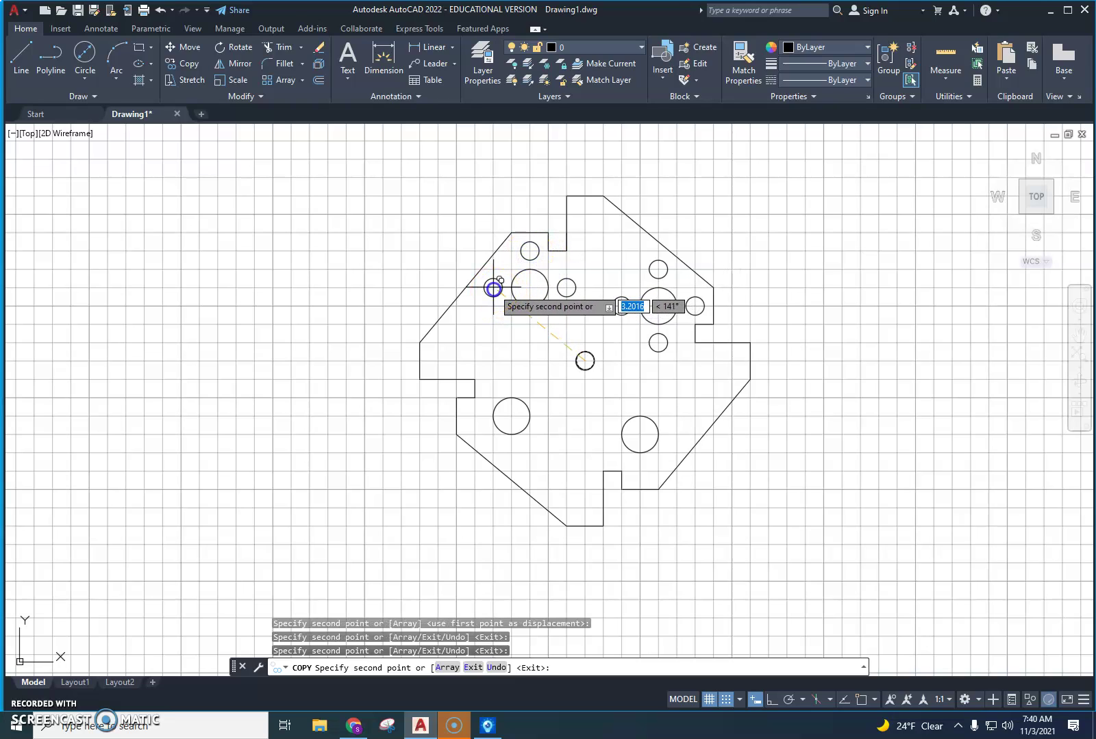
left_click(530, 323)
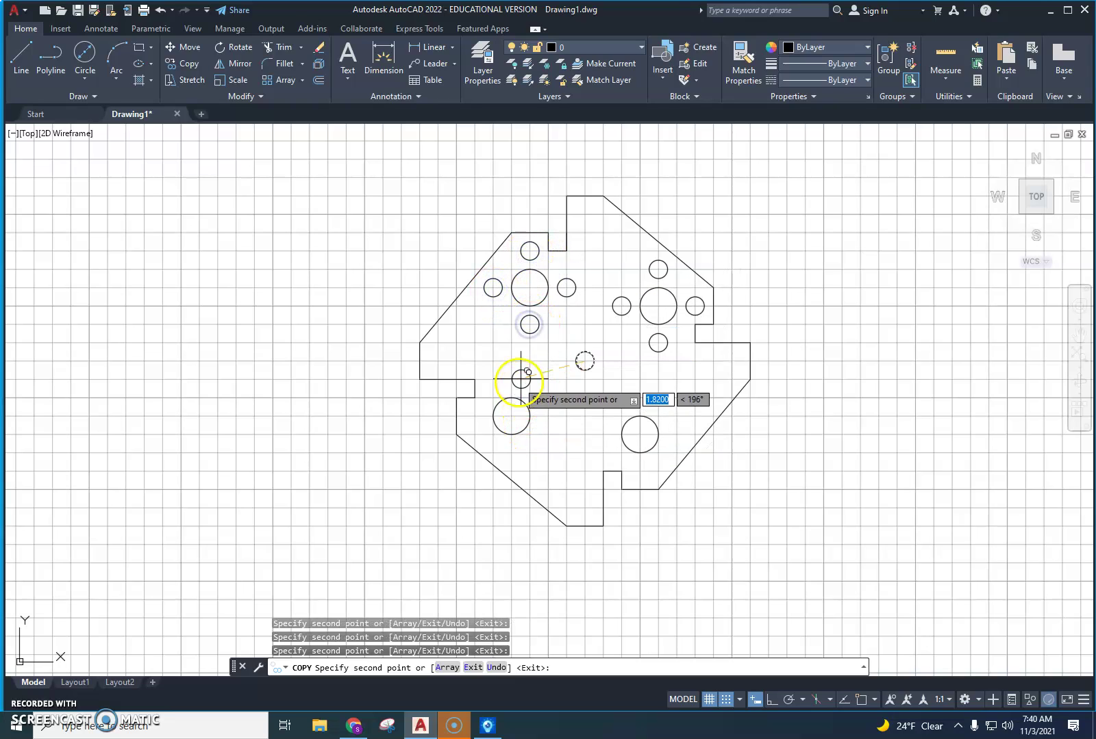
- Continue copying small holes around the lower-left and lower-right large holes
left_click(511, 379)
left_click(548, 415)
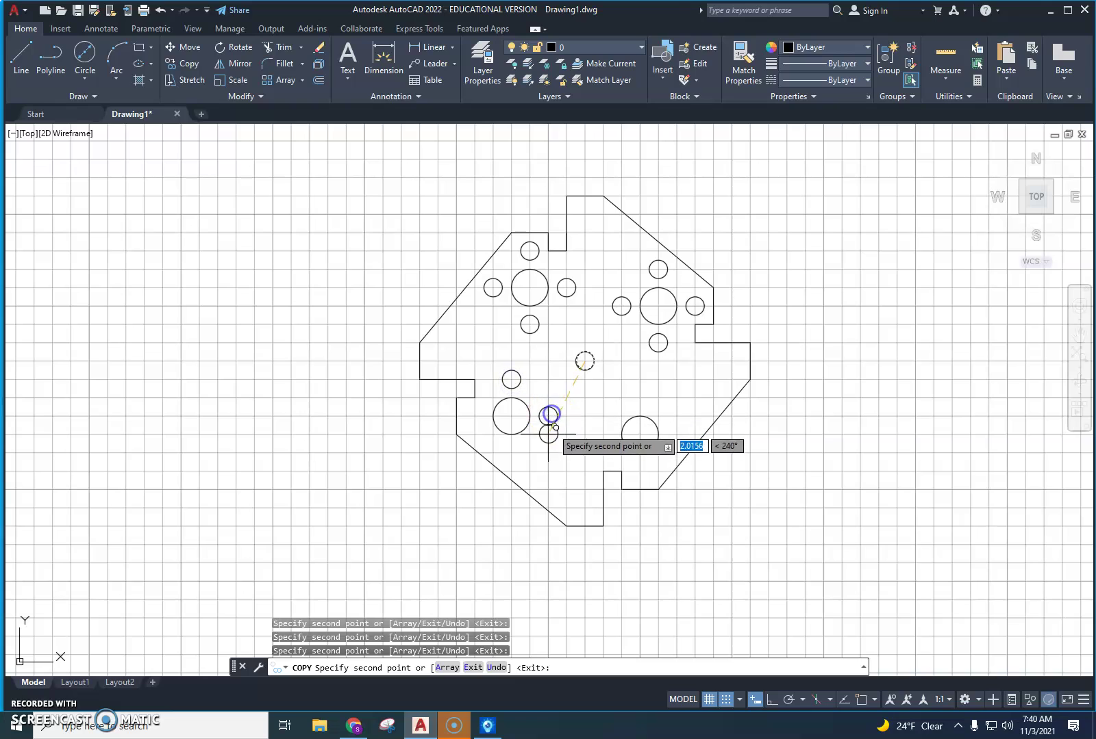
left_click(511, 452)
left_click(474, 416)
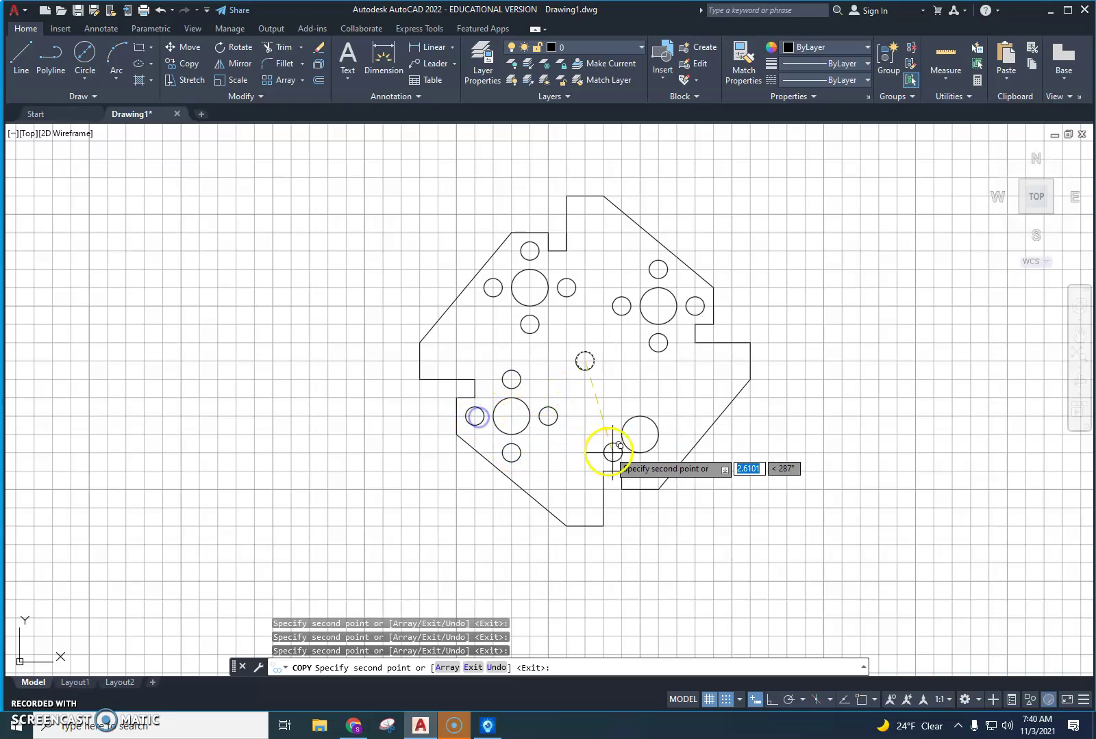
left_click(641, 474)
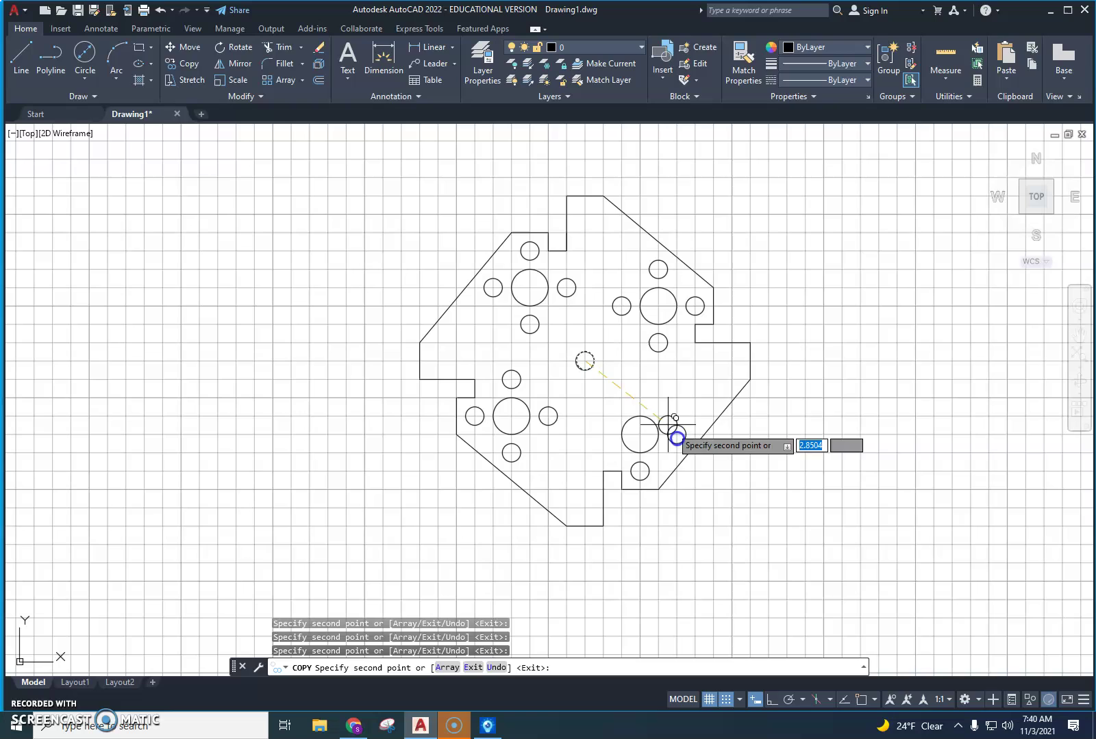
left_click(675, 435)
left_click(640, 398)
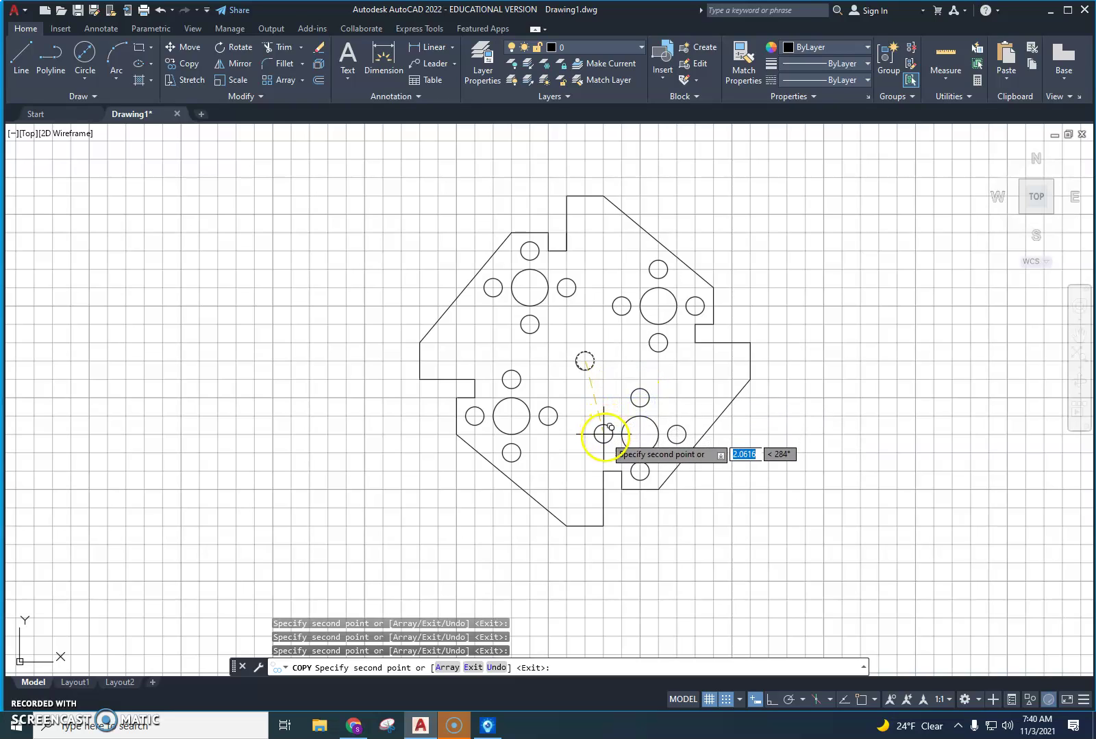
key("Escape")
key("Escape")
key("Escape")
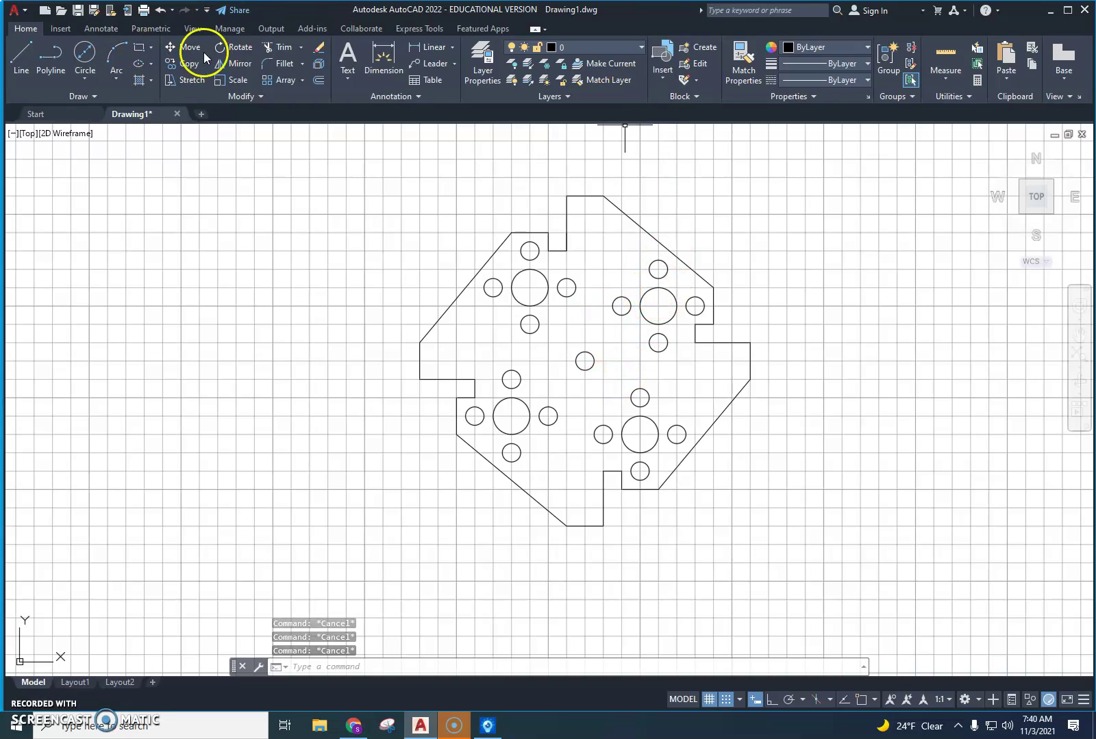
- Draw a 0.5 by 3.5 rectangle from the top notch toward the centre hole, then select it
left_click(152, 48)
left_click(168, 69)
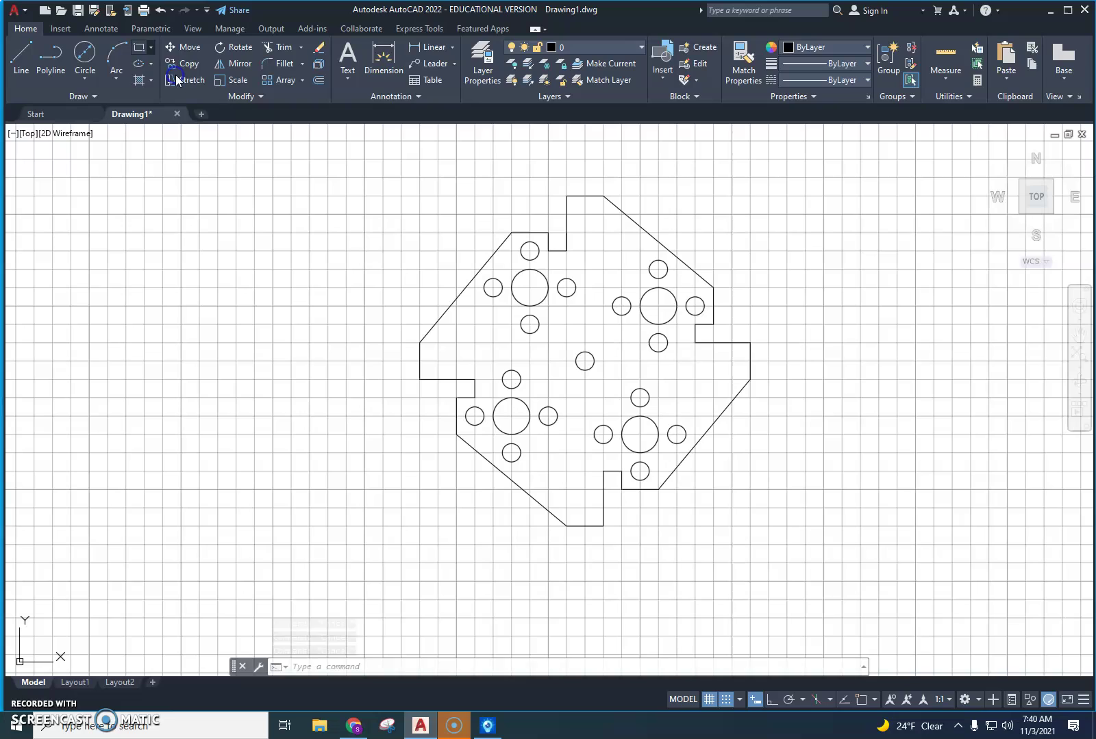
left_click(585, 214)
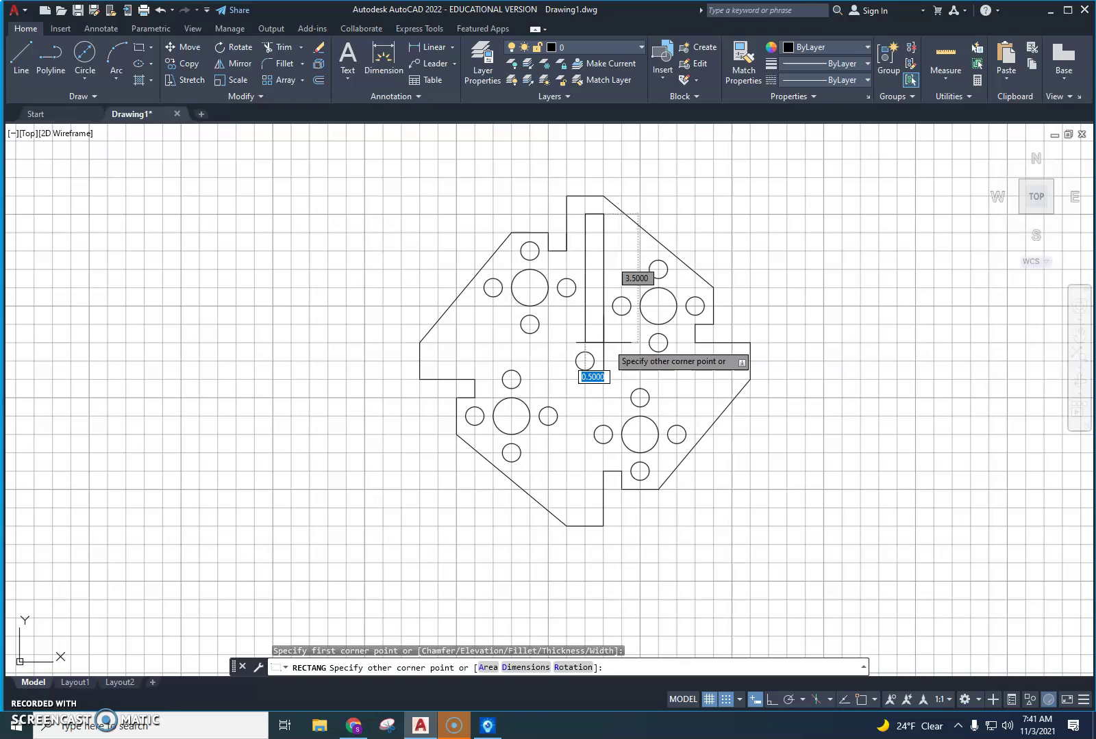
left_click(603, 343)
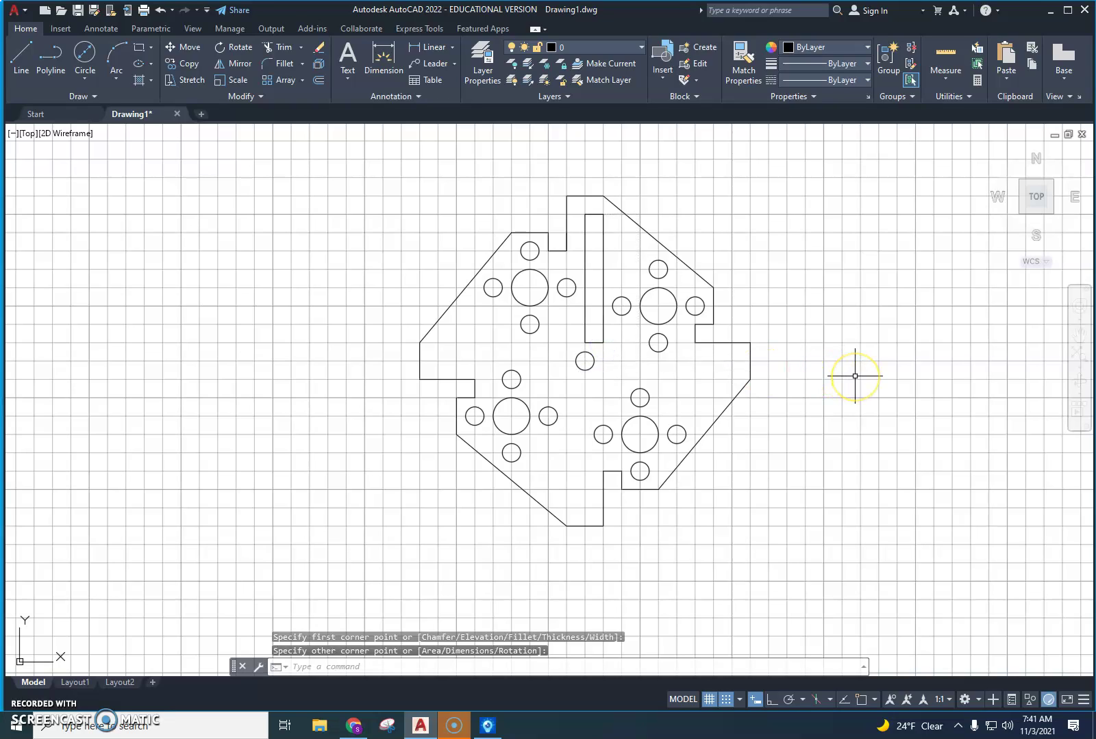
left_click(610, 212)
left_click(592, 247)
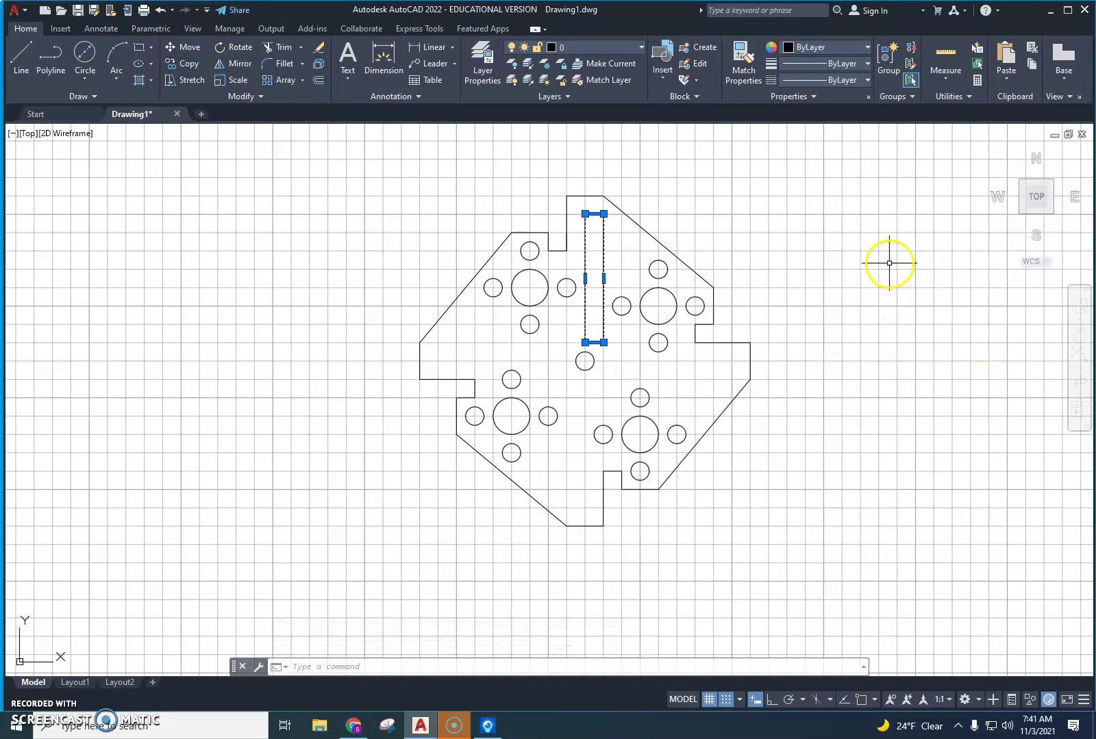
- Draw the right slot rectangle from beside the centre hole to the right edge
key("Escape")
left_click(150, 48)
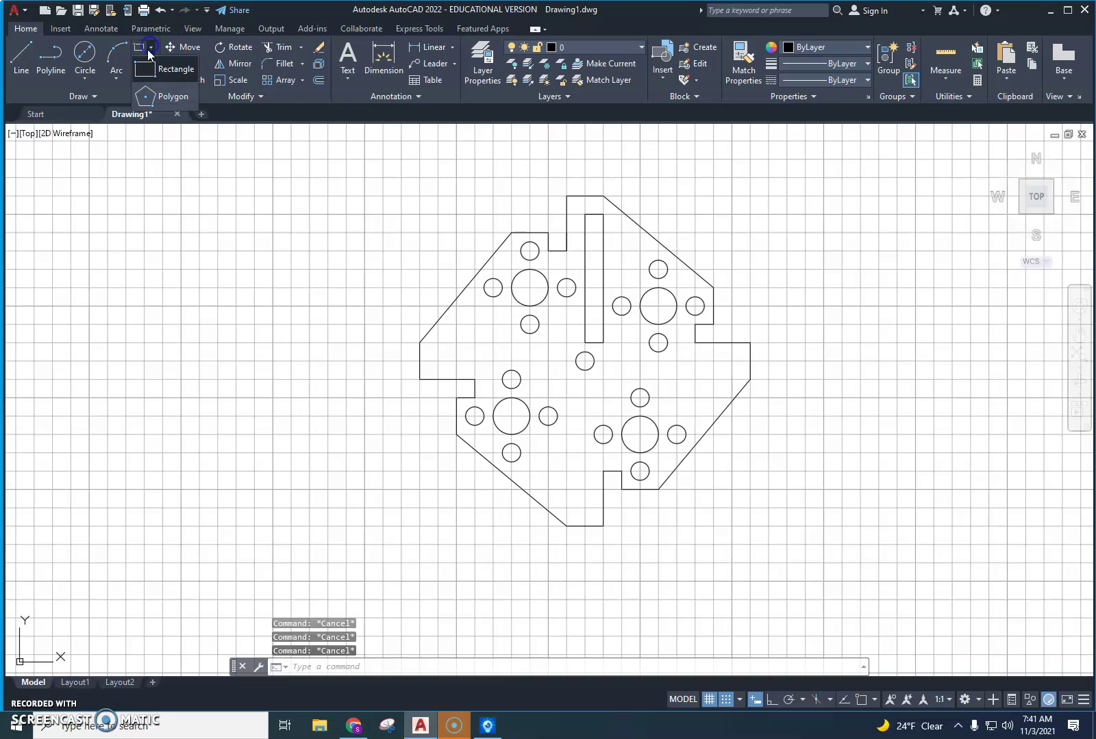
left_click(148, 69)
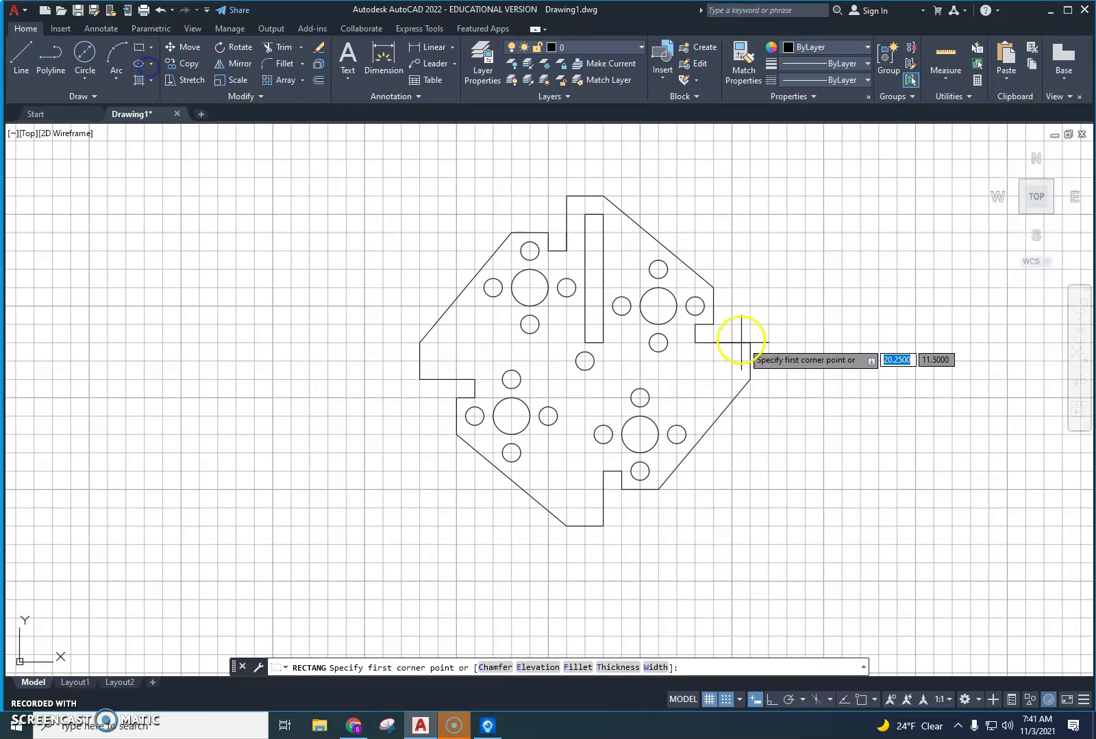
left_click(621, 362)
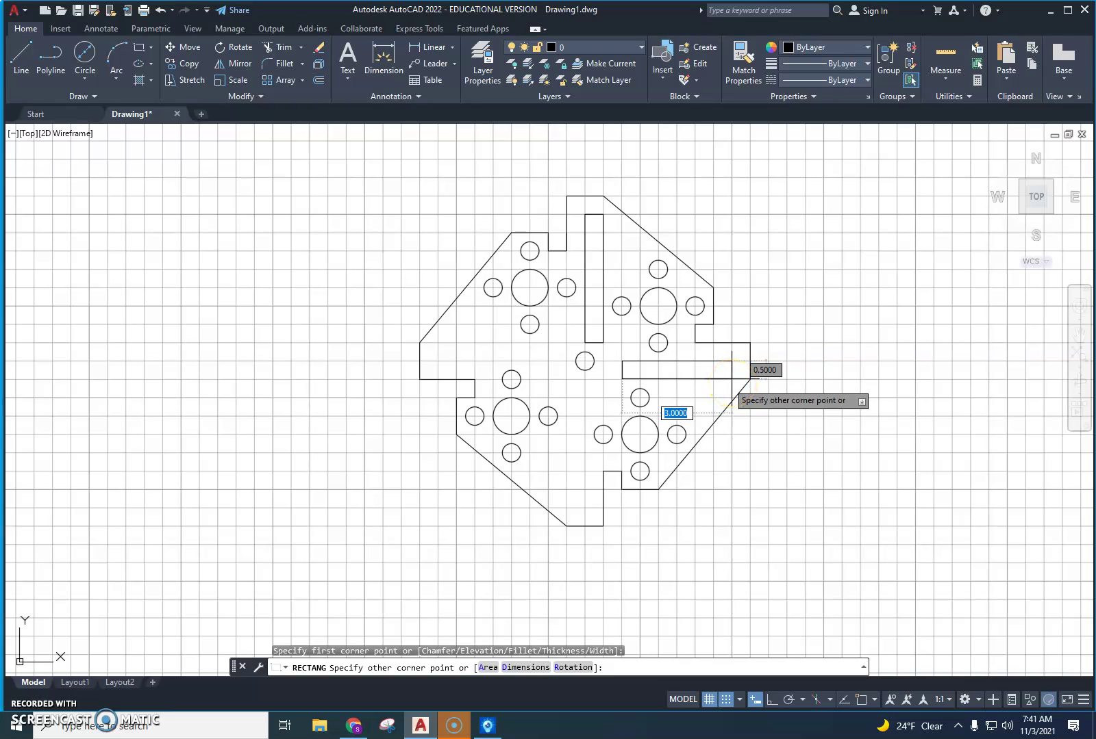
key("Escape")
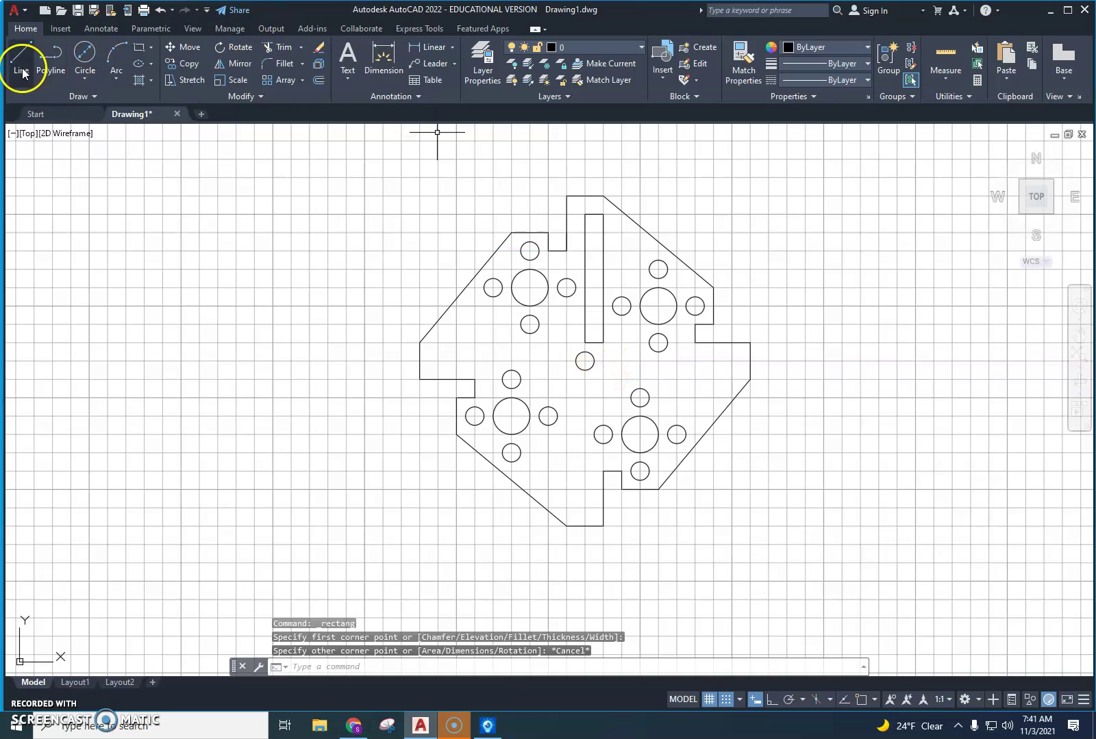
left_click(151, 45)
left_click(147, 66)
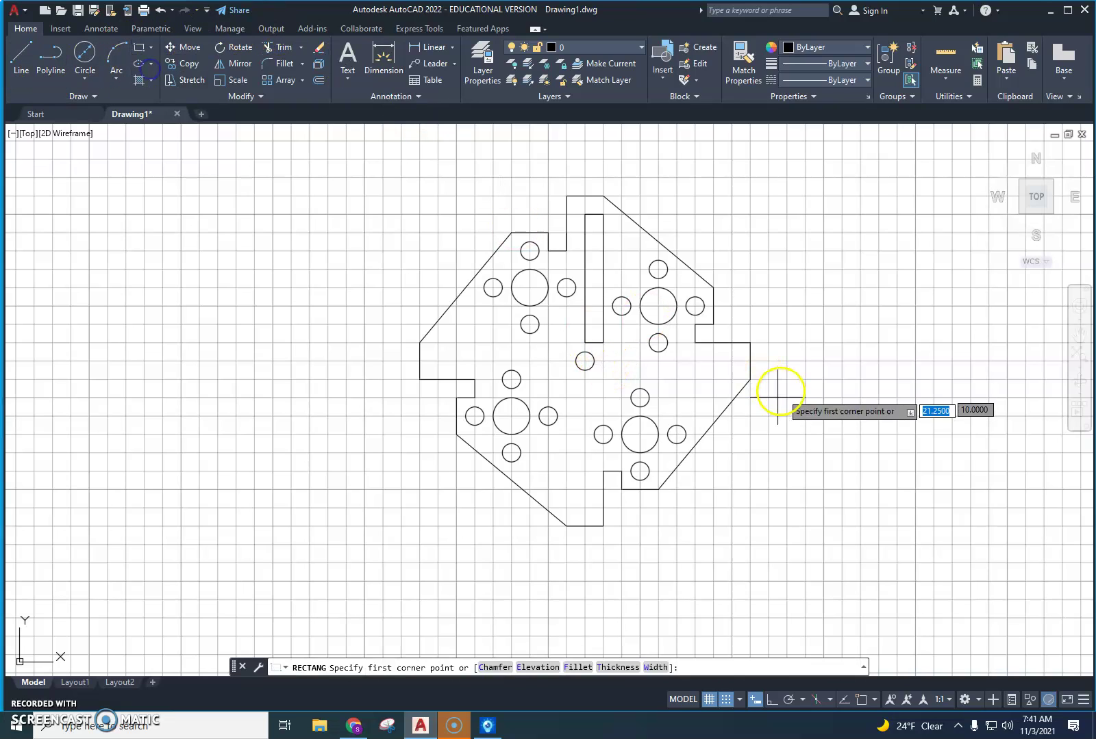
left_click(603, 361)
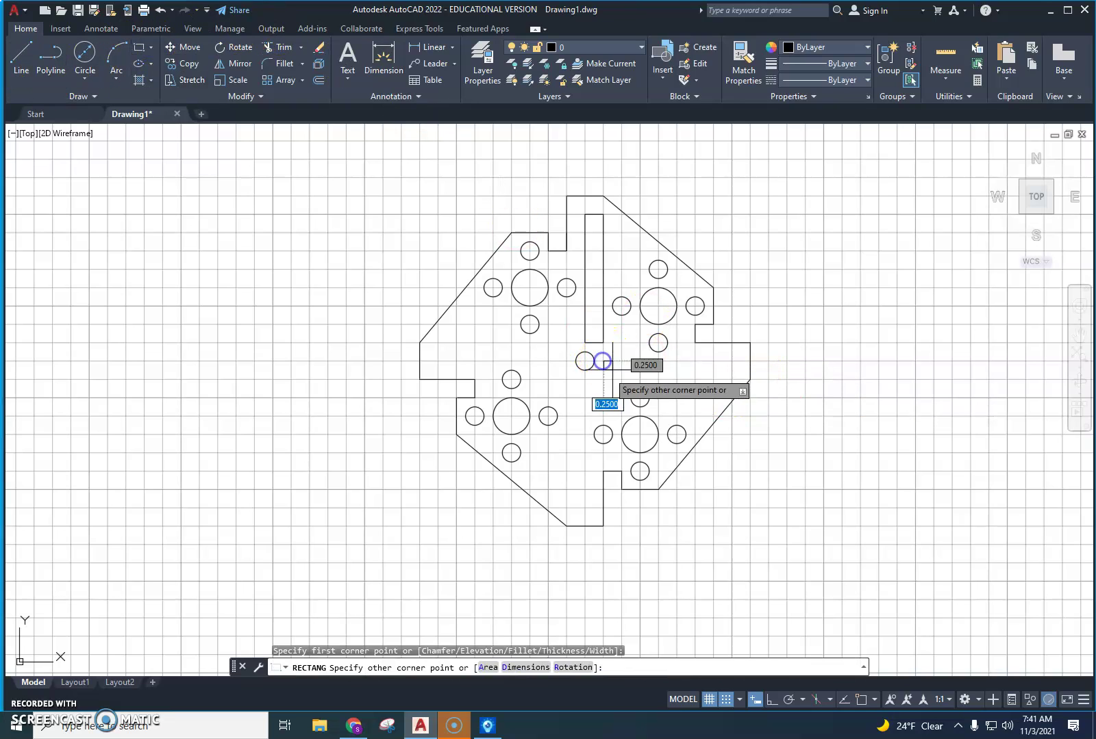
left_click(731, 379)
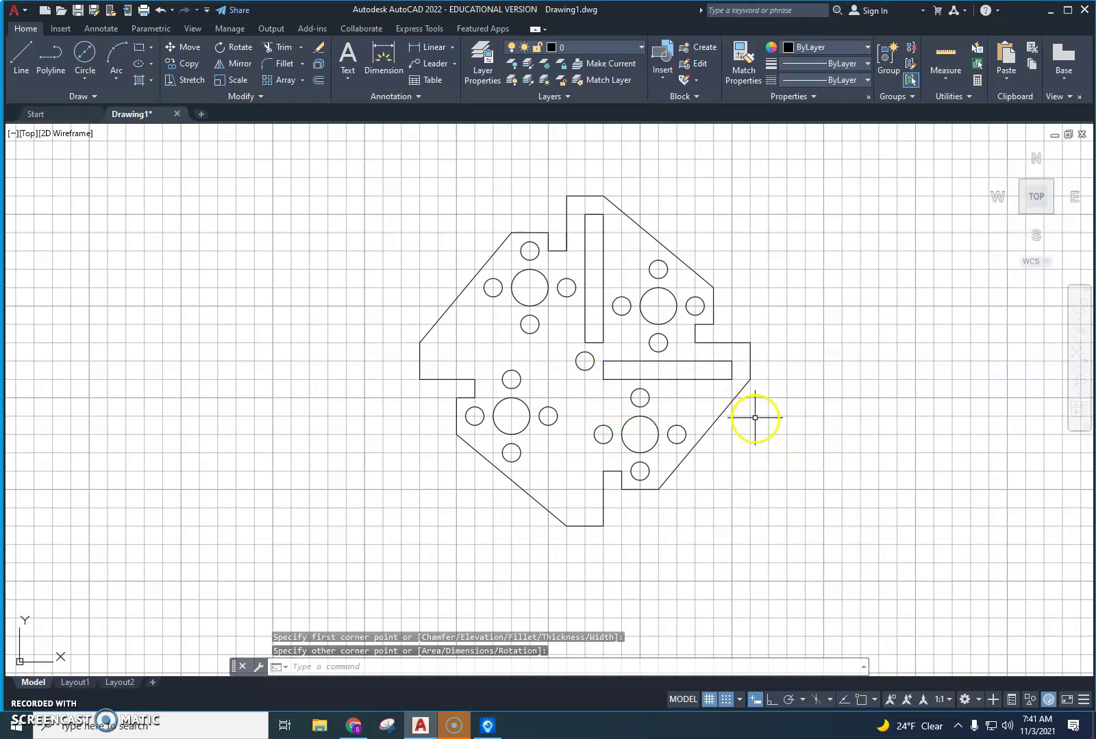
- Draw the lower and left slot rectangles out to the bottom notch and left edge
key("Return")
left_click(585, 379)
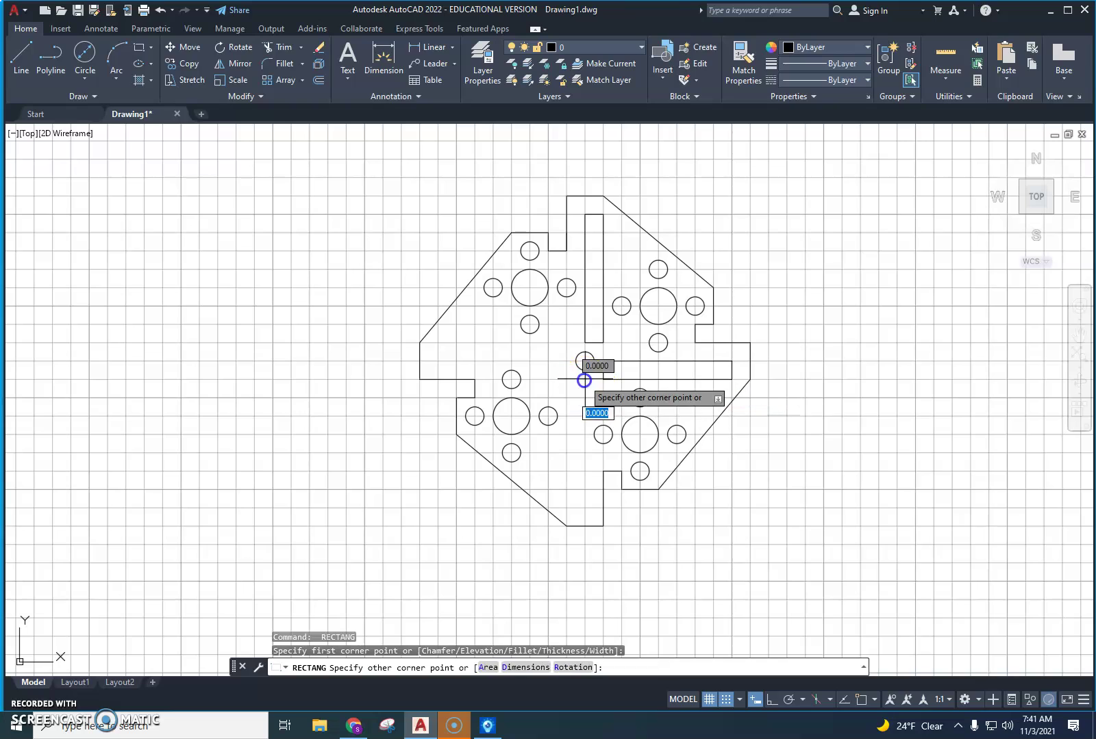
left_click(566, 507)
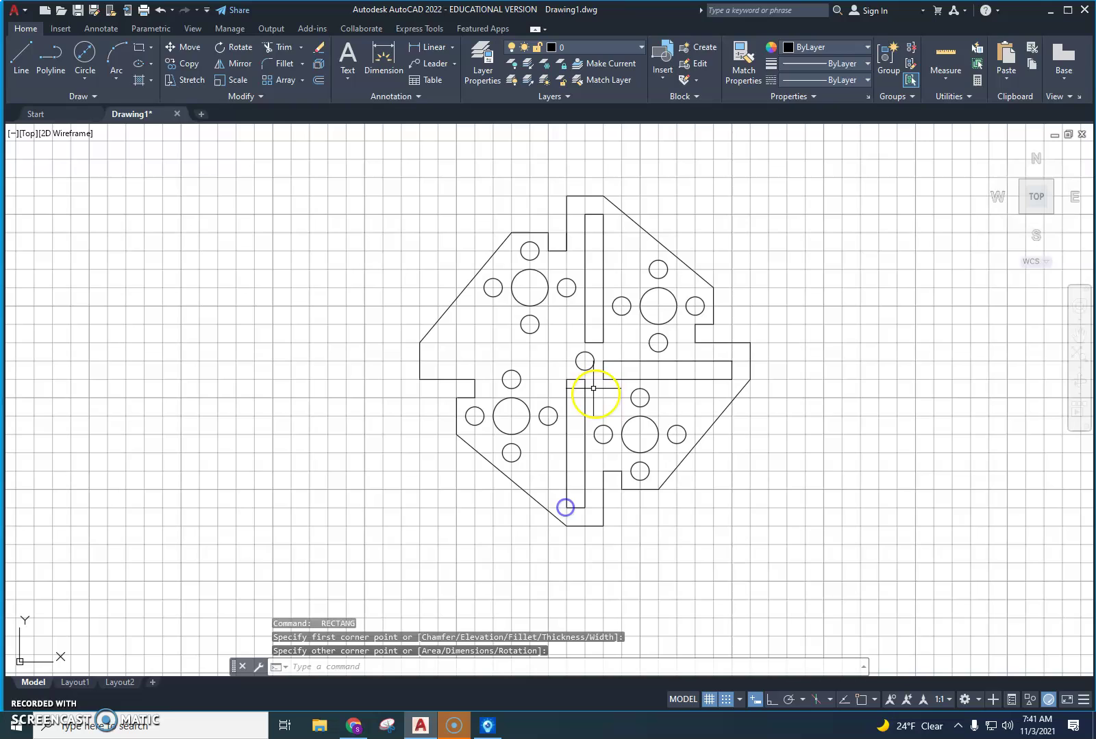
key("Return")
left_click(566, 343)
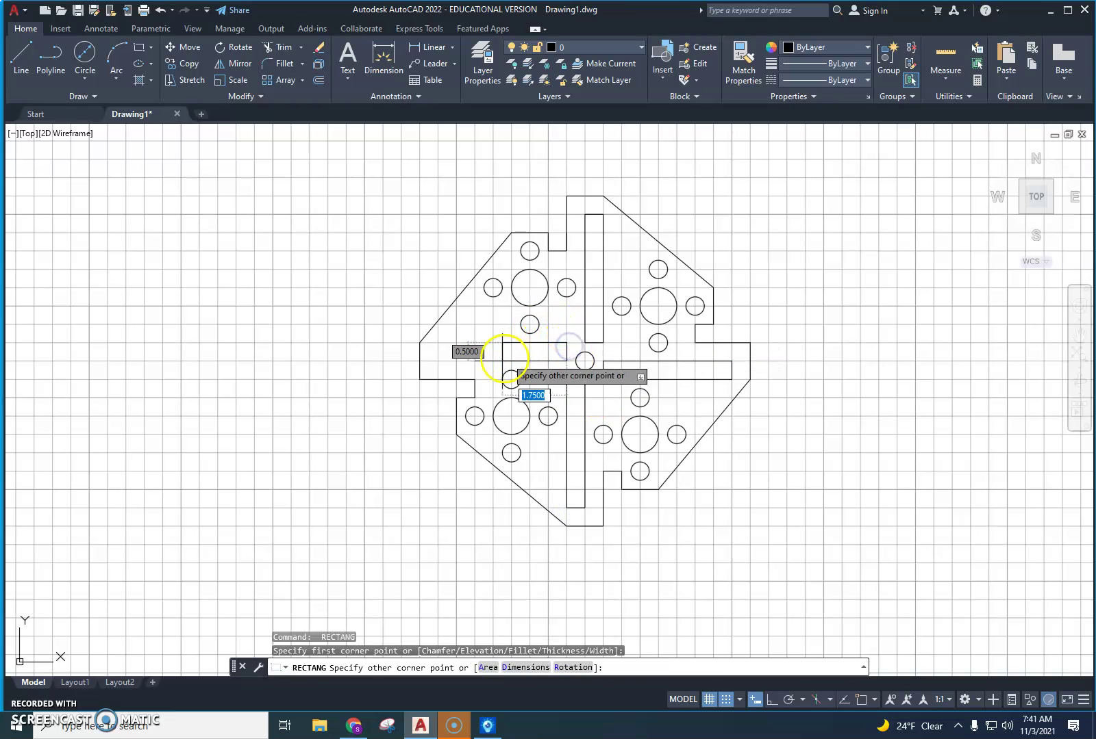
left_click(437, 364)
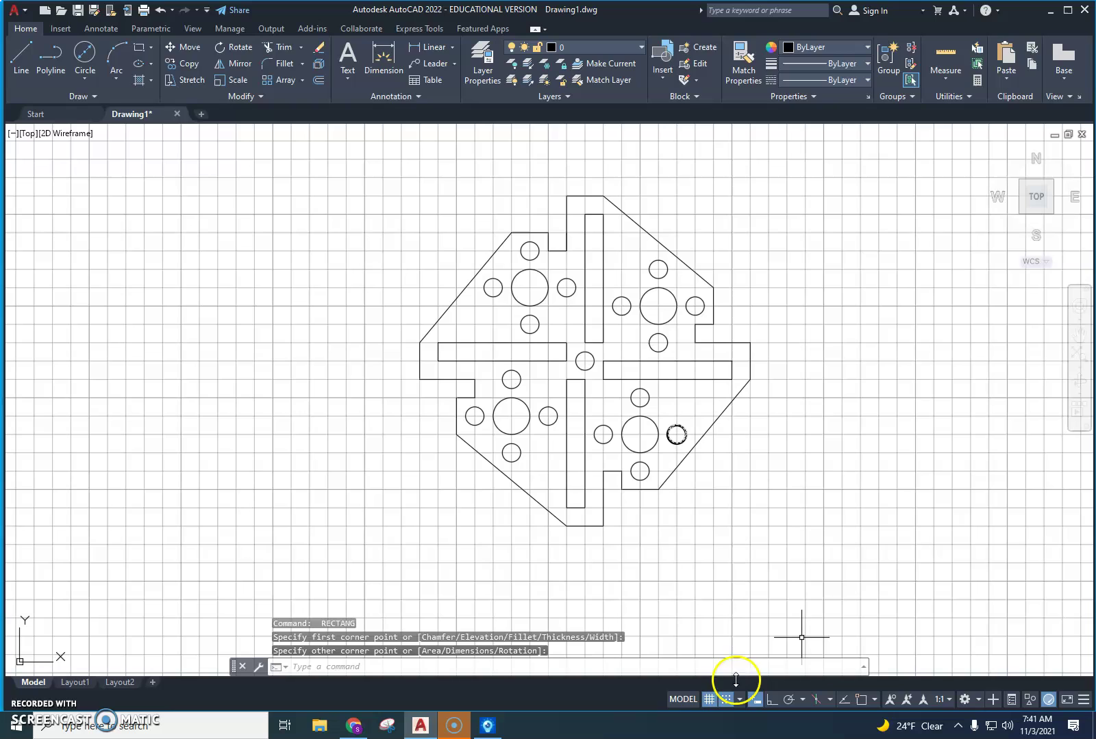
left_click(727, 699)
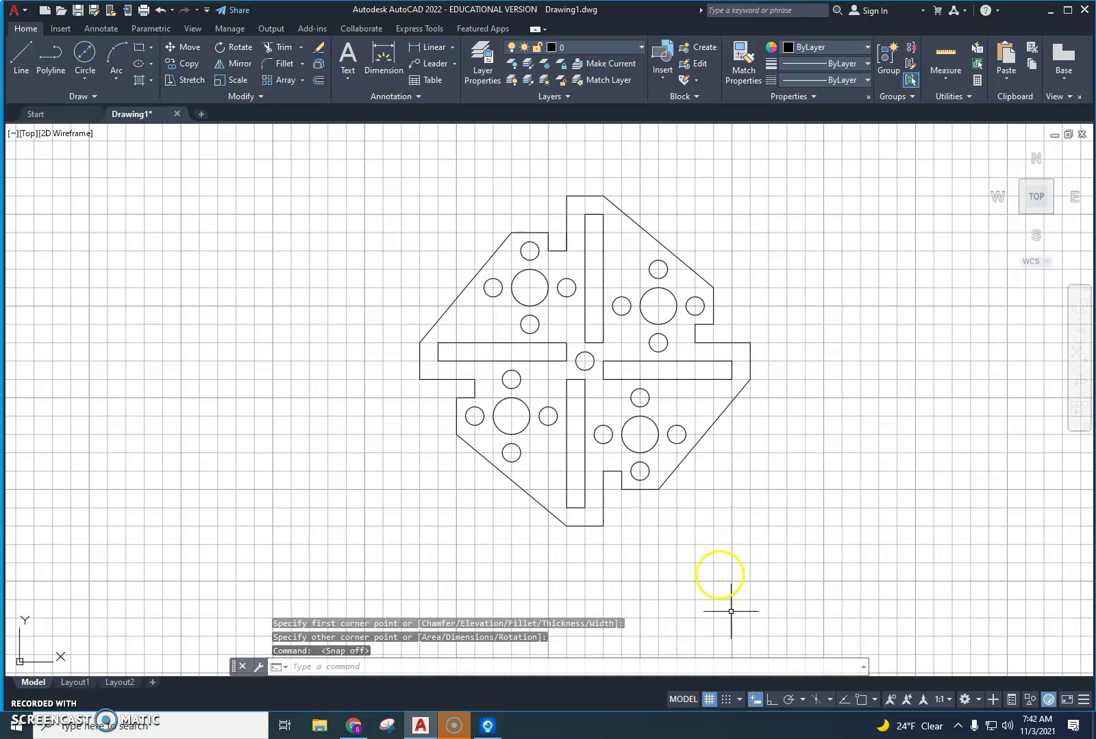
left_click(728, 699)
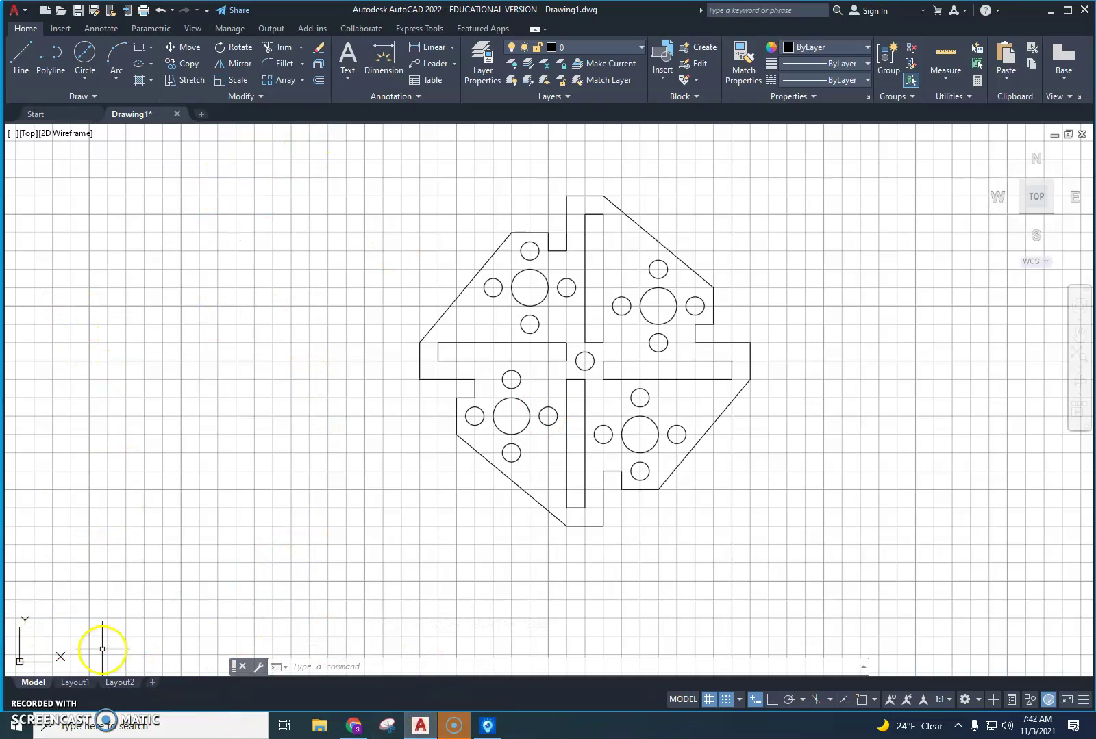
left_click(453, 724)
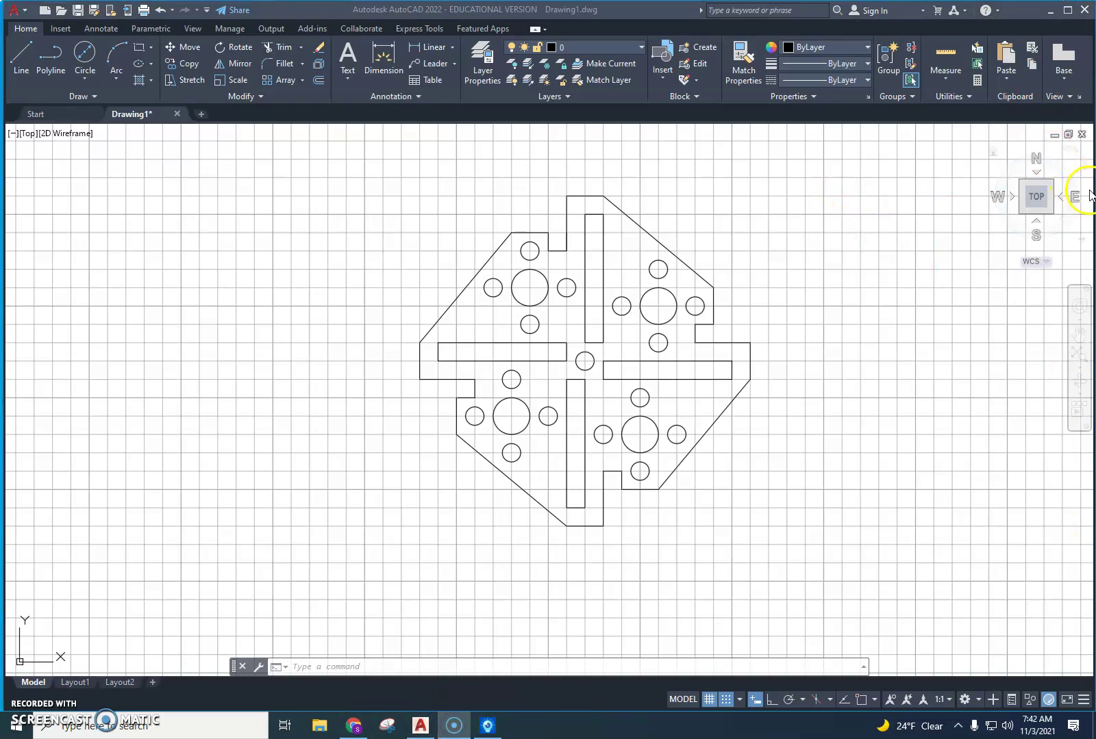
- Bring up the IPEVO Visualizer camera view of the printed Drawing 2-5 gasket
left_click(488, 727)
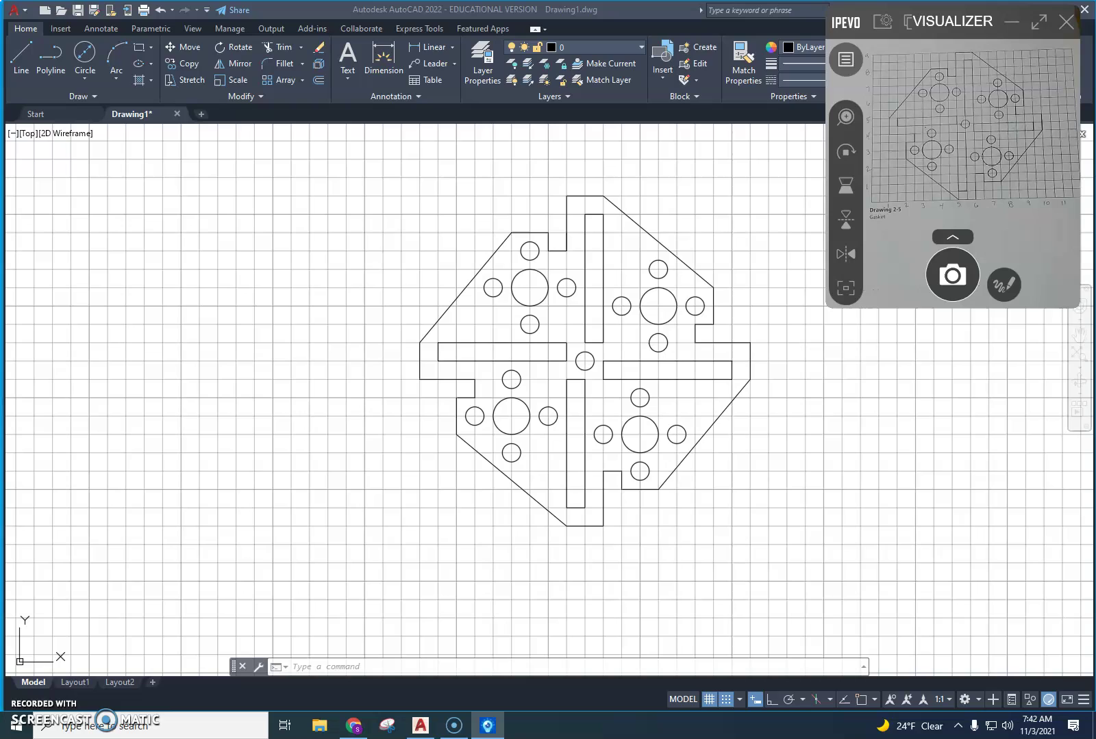